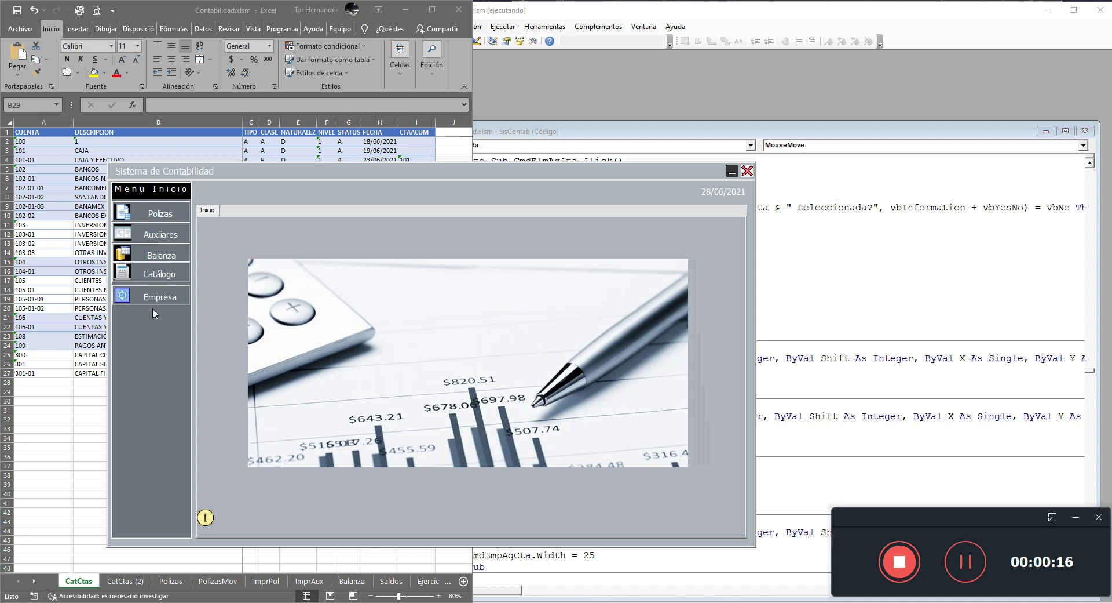
Open the Catálogo de Cuentas and start a Nueva Cuenta entry
left_click(162, 275)
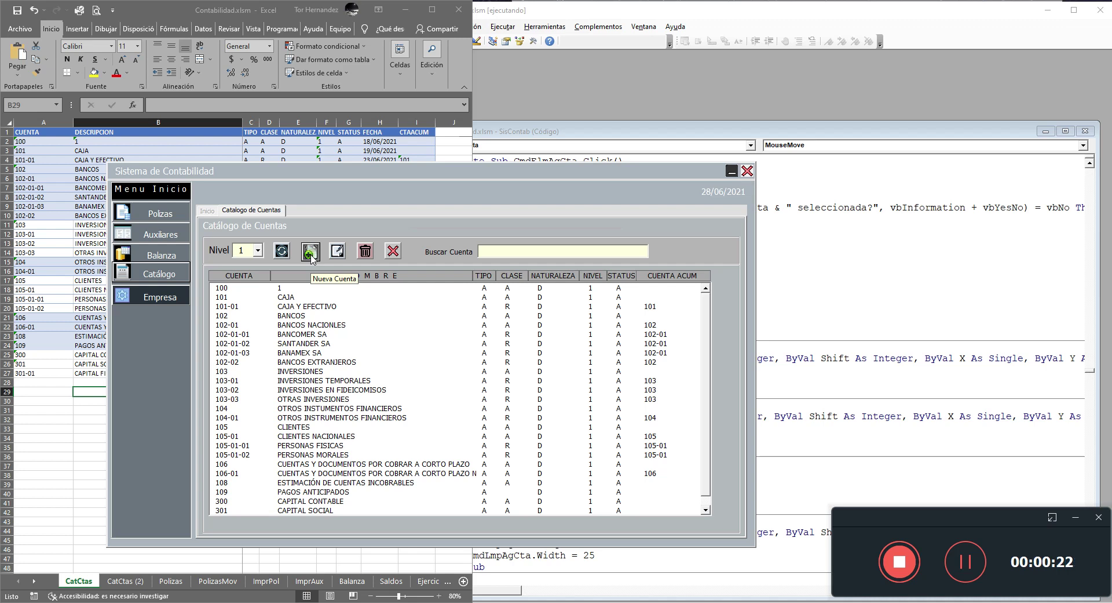
left_click(310, 251)
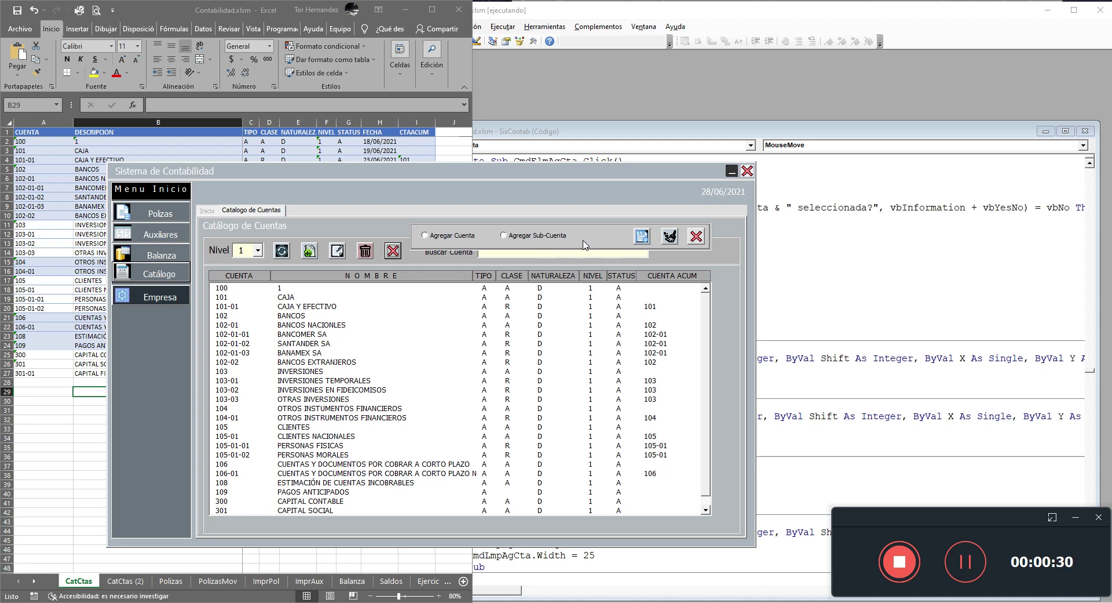
left_click(639, 157)
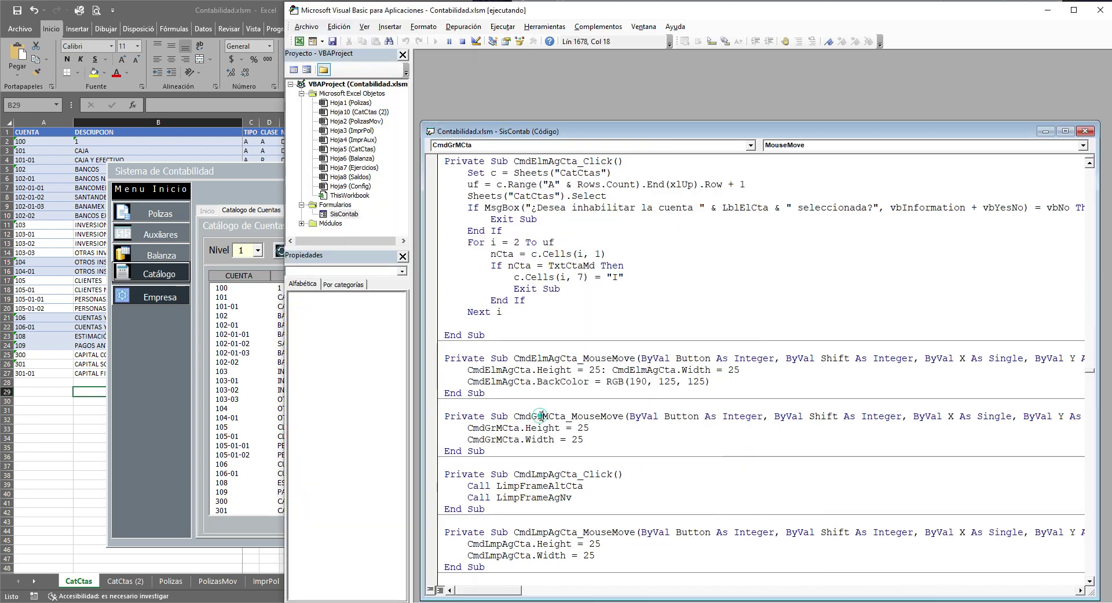
left_click(219, 382)
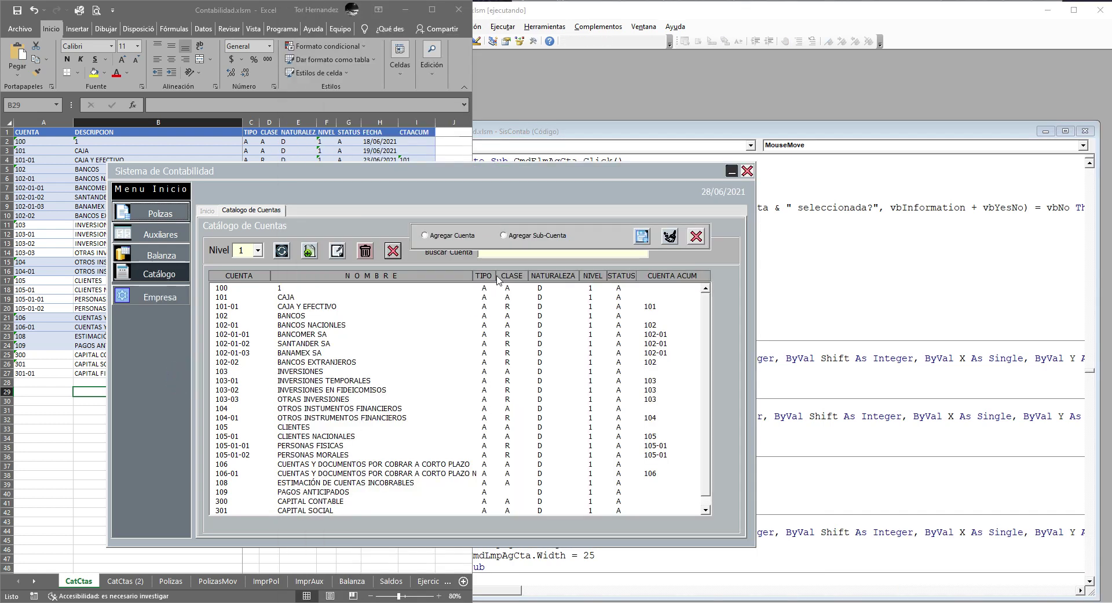
Choose the Agregar Cuenta option and nudge the form slightly to the right
left_click(463, 236)
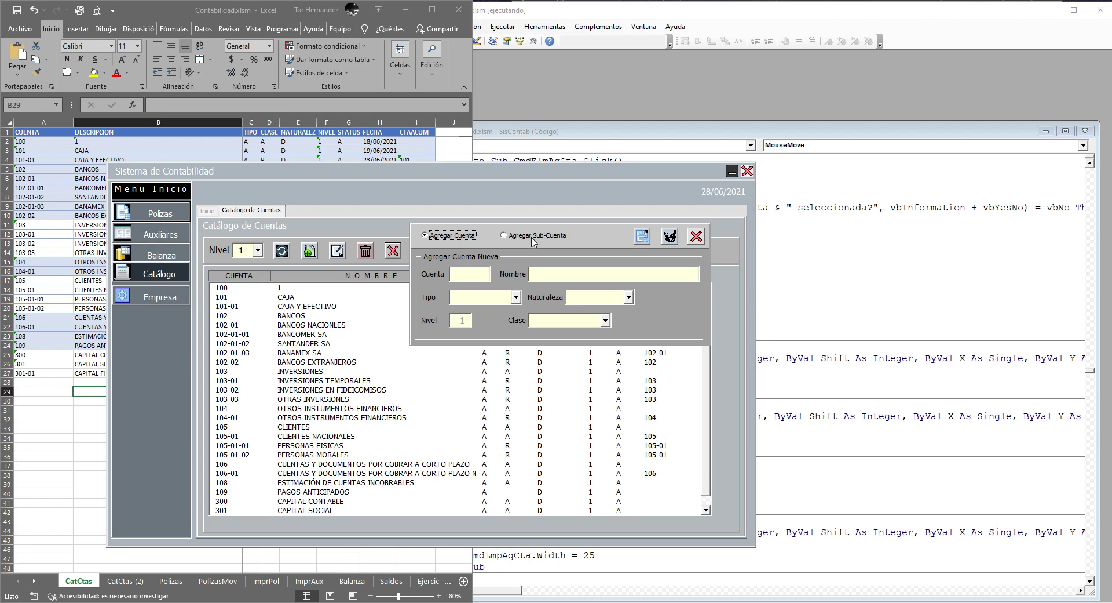
left_click(503, 236)
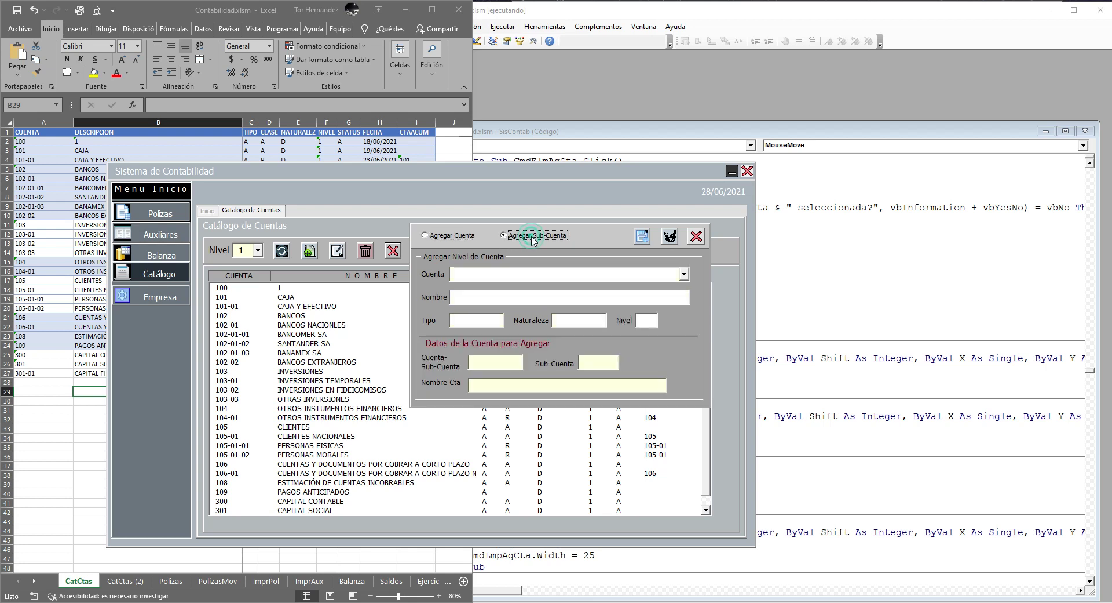
left_click(449, 235)
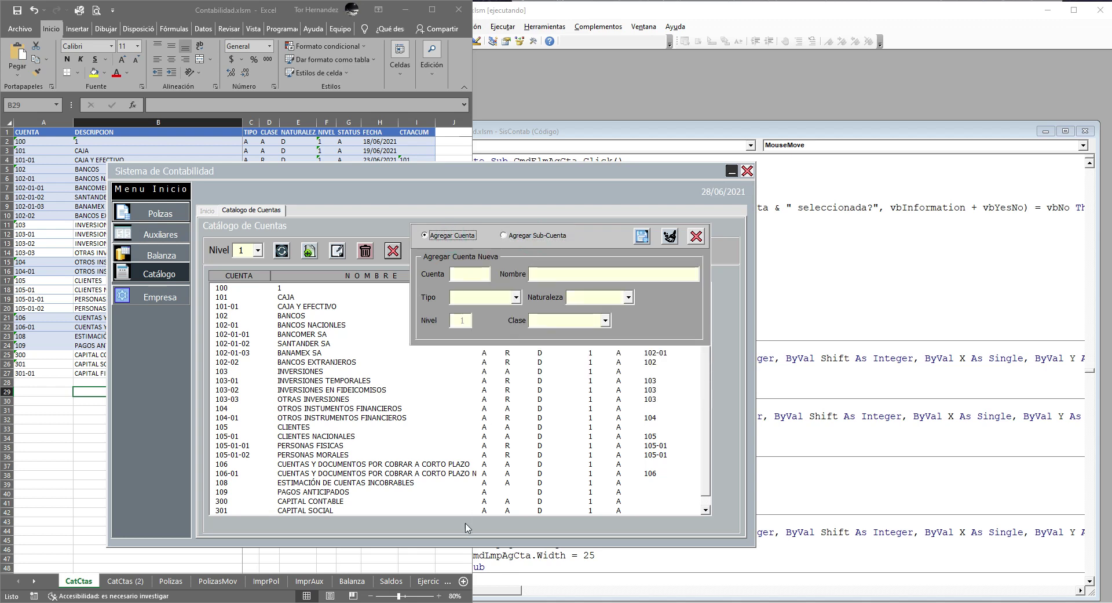
left_click_drag(347, 171, 386, 175)
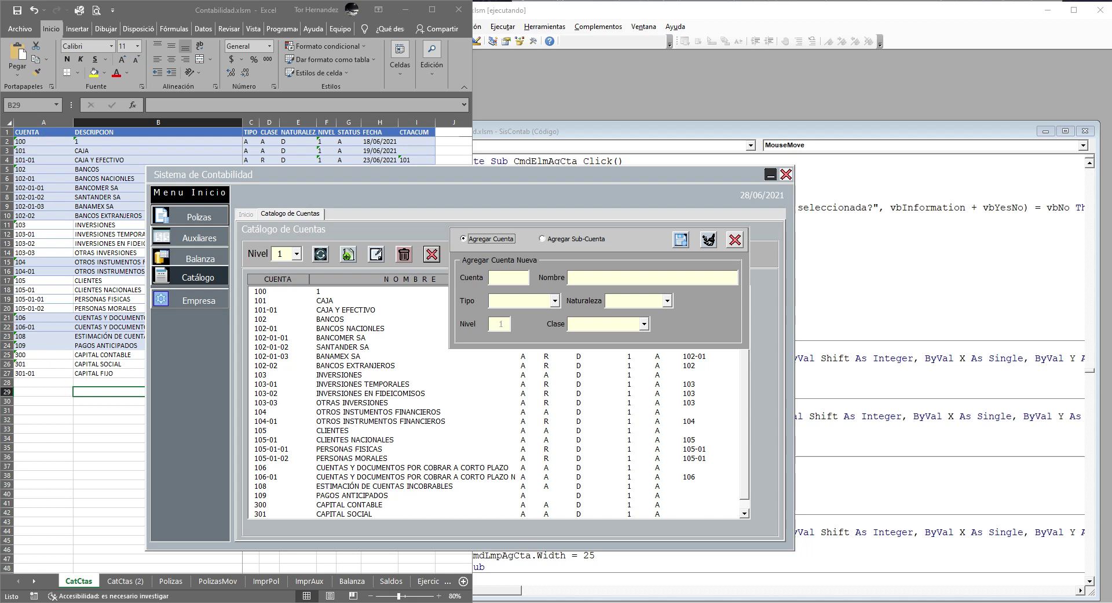
Switch to the SAT grouping-code PDF and scroll back to the top of page 1
key("alt+Tab")
scroll(891, 240, "up", 3)
scroll(887, 239, "up", 5)
scroll(884, 237, "up", 5)
scroll(880, 236, "up", 5)
scroll(875, 234, "up", 5)
scroll(874, 235, "up", 3)
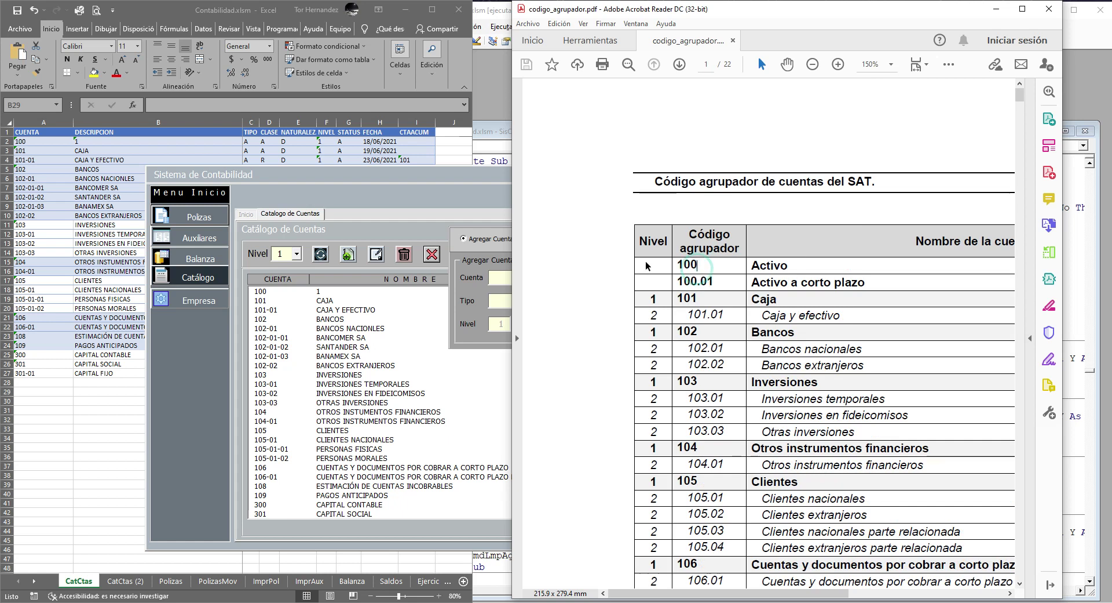
Select the 102.01 and 102.02 bank sub-account rows in the PDF
left_click_drag(679, 259, 703, 329)
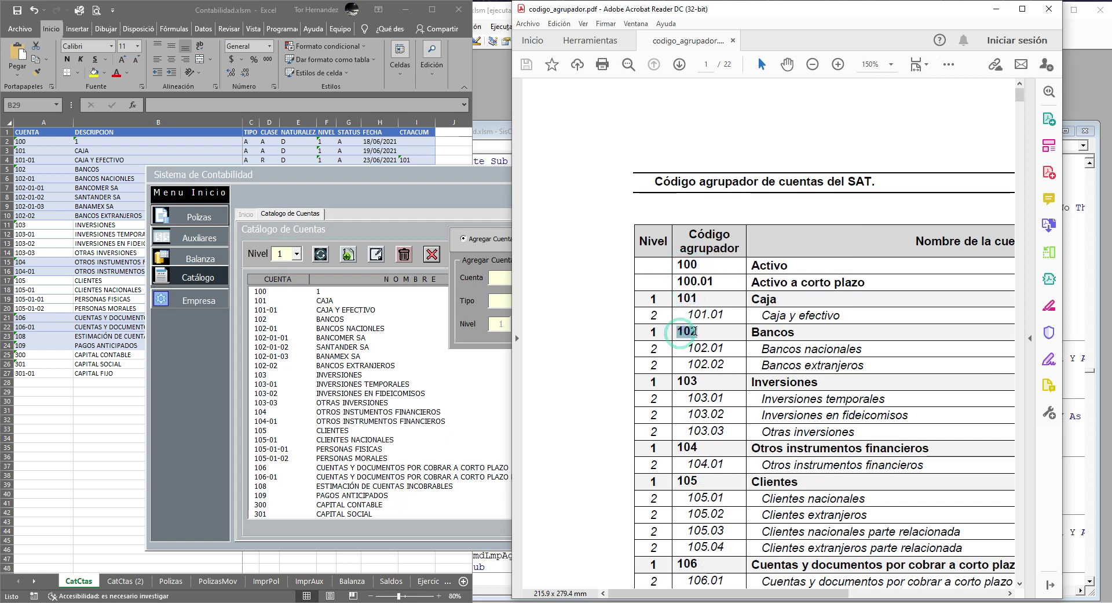
left_click(695, 349)
left_click_drag(709, 350, 864, 365)
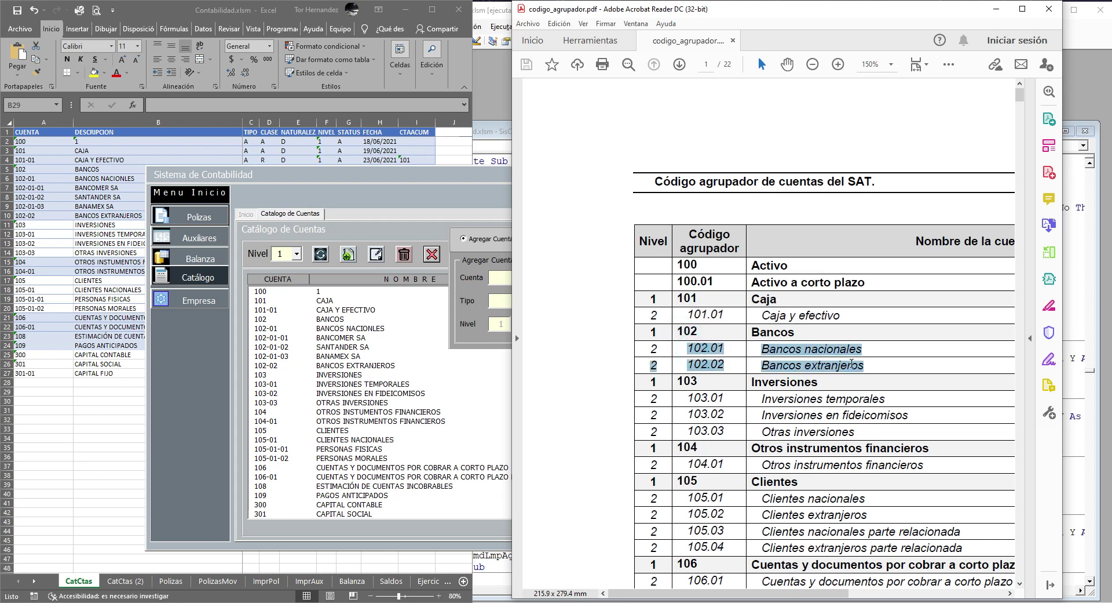
left_click(475, 323)
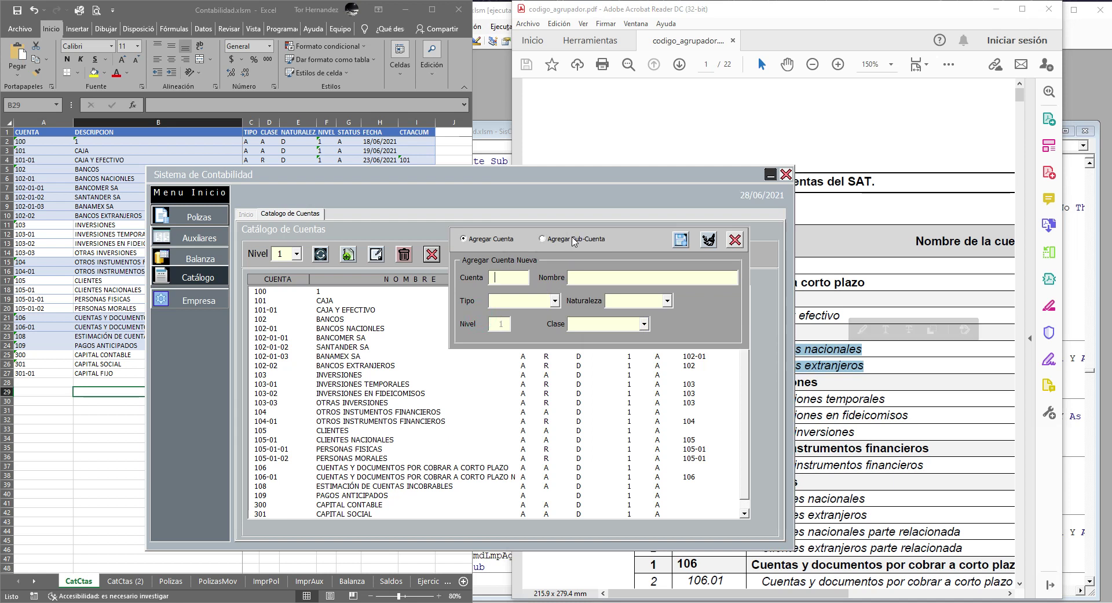
Keep Agregar Cuenta selected and place the cursor in the Cuenta field showing 000
left_click(573, 239)
left_click(496, 239)
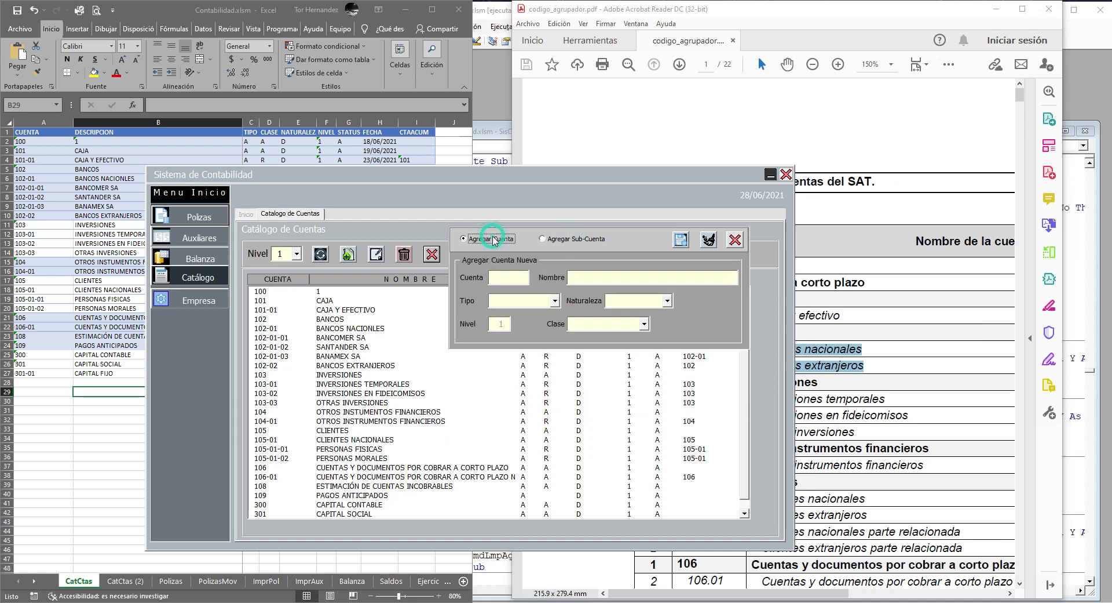
left_click(521, 282)
type("000")
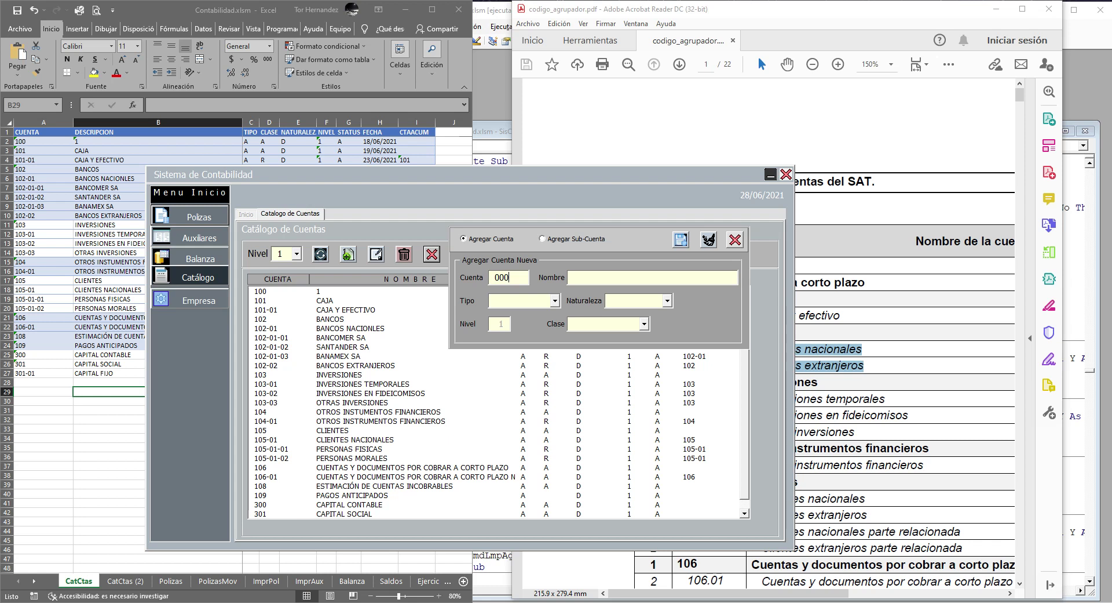
left_click(211, 301)
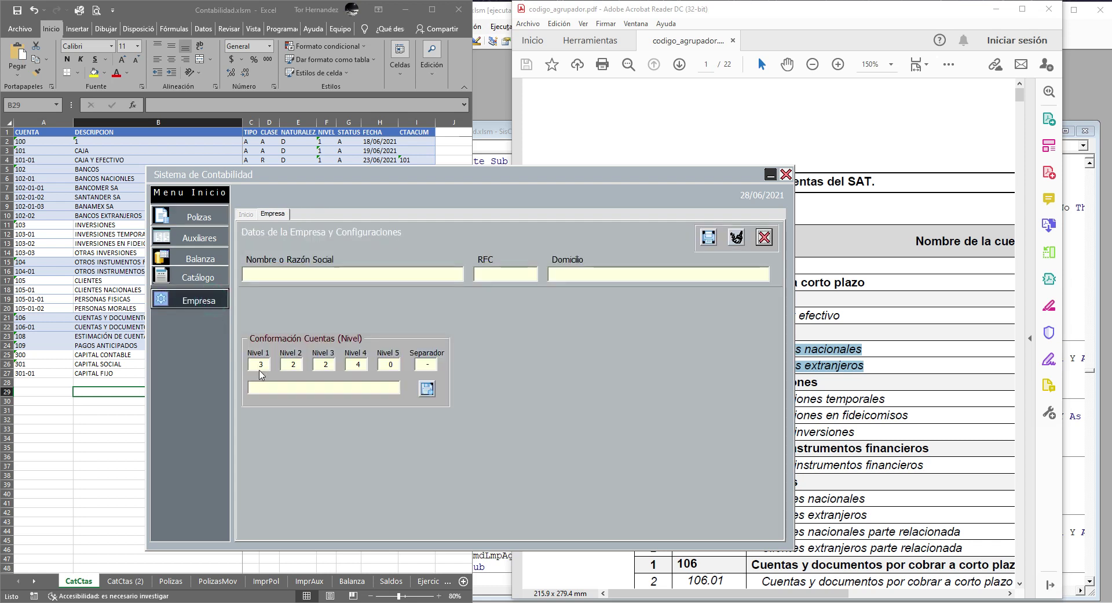
left_click(257, 365)
left_click(316, 365)
left_click(295, 366)
left_click(359, 364)
double_click(360, 364)
left_click(293, 364)
double_click(285, 365)
left_click(326, 369)
left_click(317, 369)
left_click(197, 277)
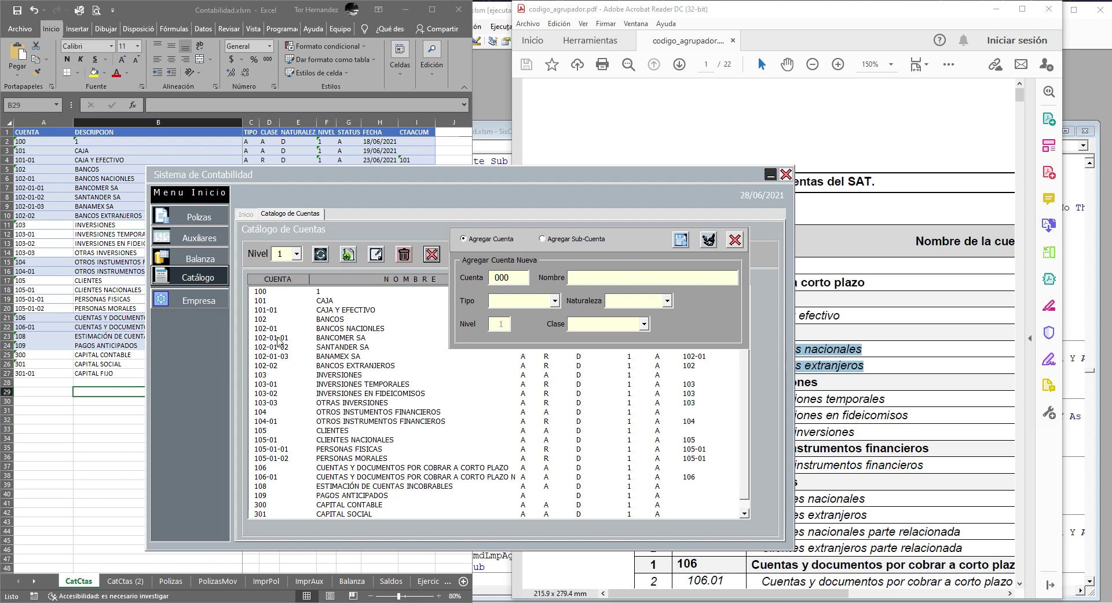
Browse catalog accounts 104, 102-01-01 BANCOMER SA, 105-01, 106-01 and 108, then return to the PDF
left_click(293, 412)
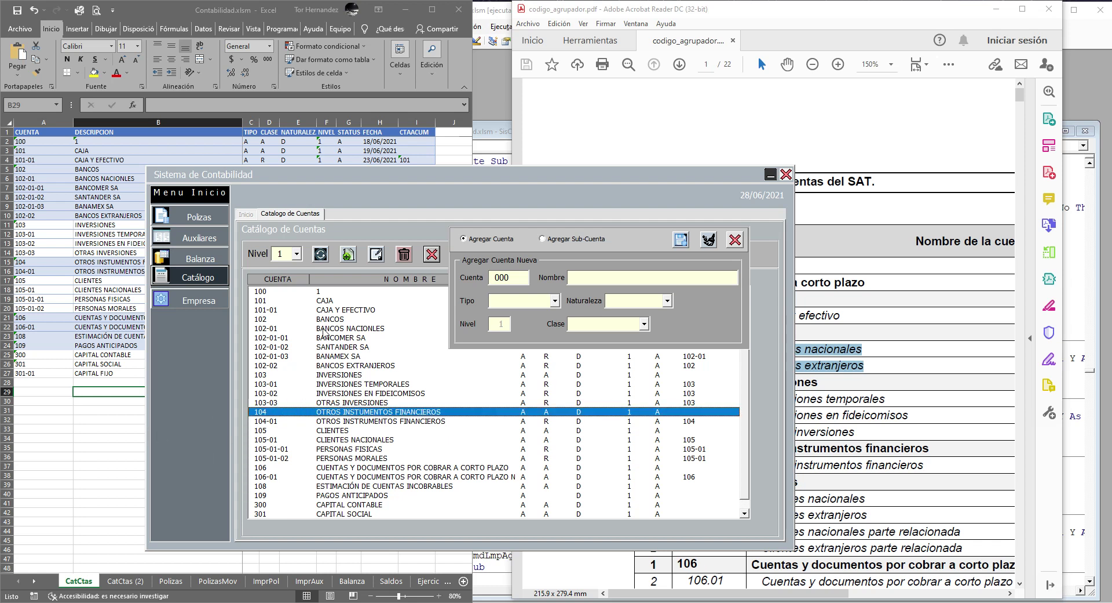
left_click(321, 337)
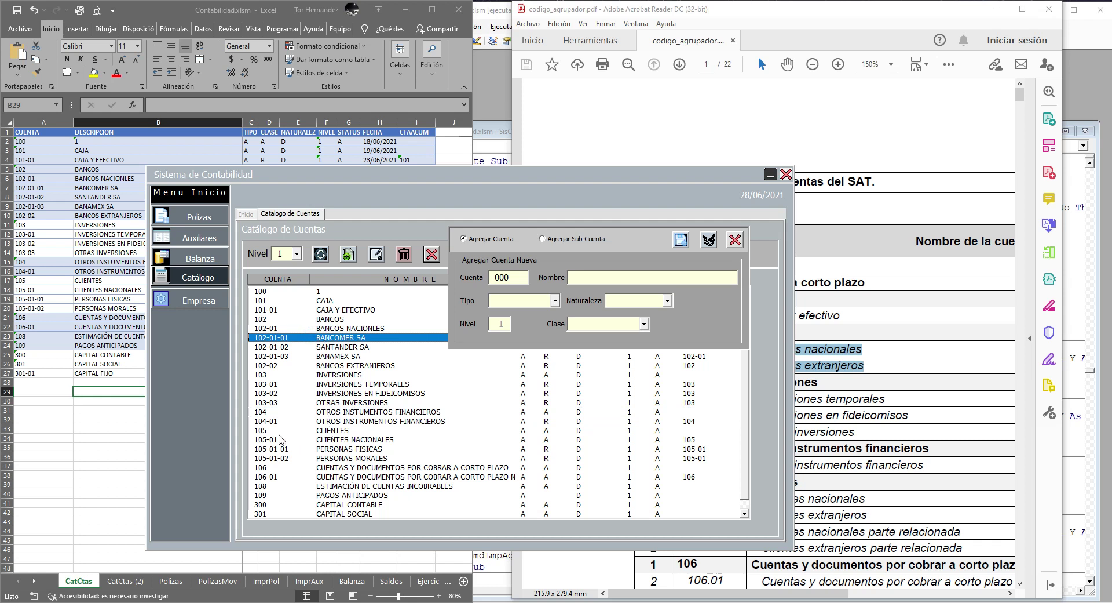
left_click(280, 439)
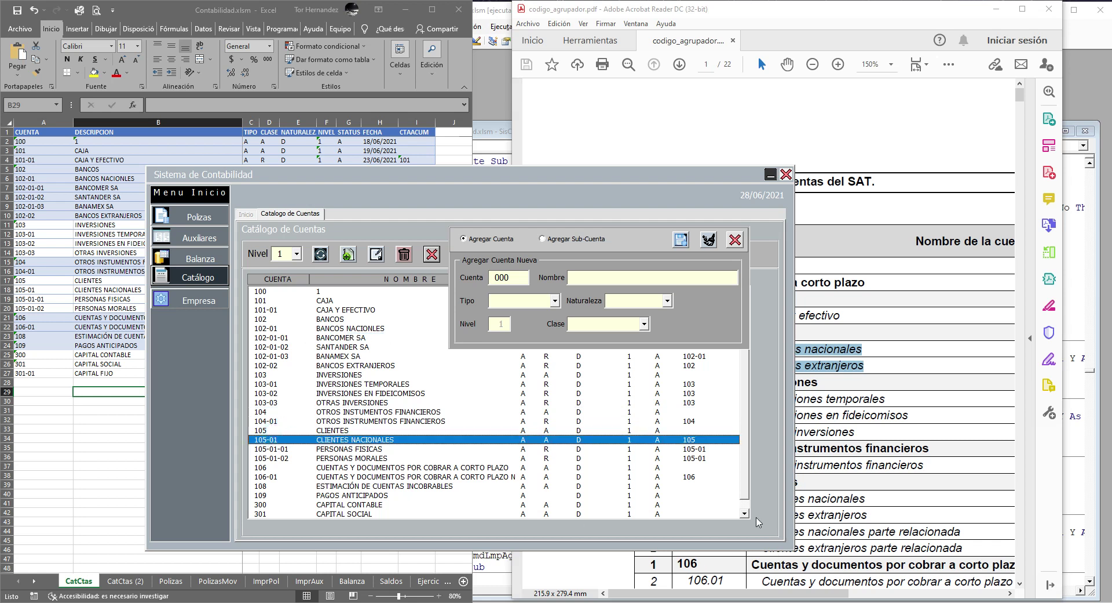
left_click(745, 513)
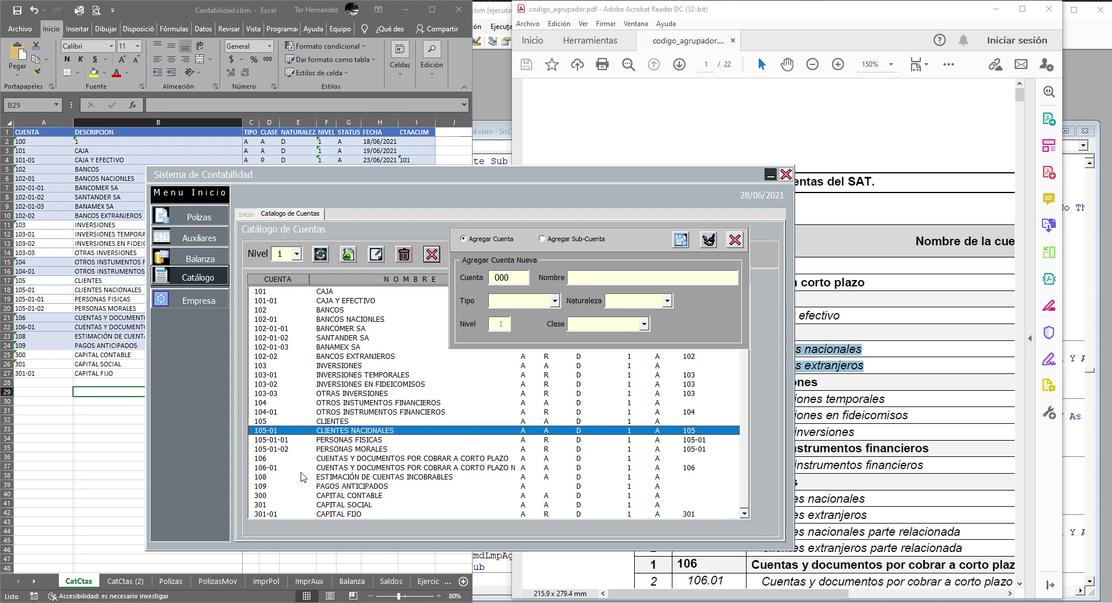
left_click(280, 458)
left_click(278, 476)
left_click(282, 467)
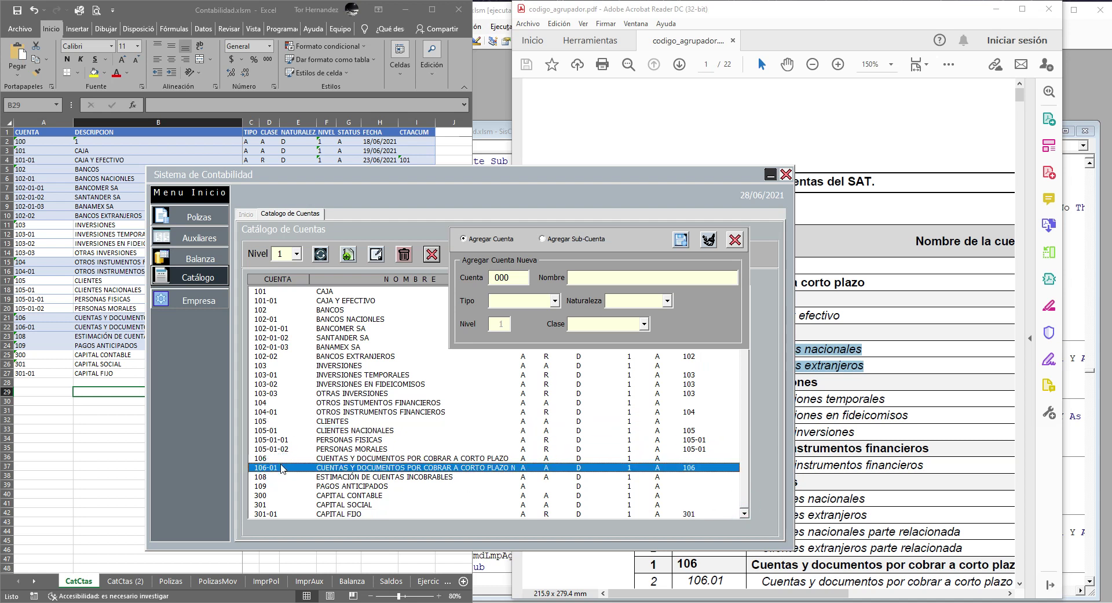
left_click(274, 477)
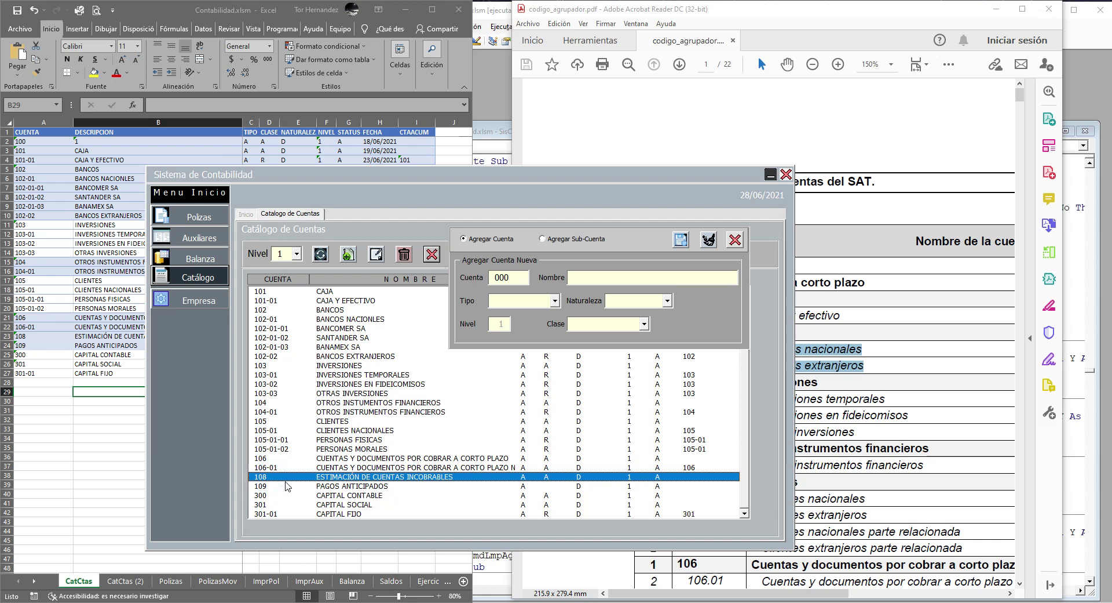
left_click(816, 399)
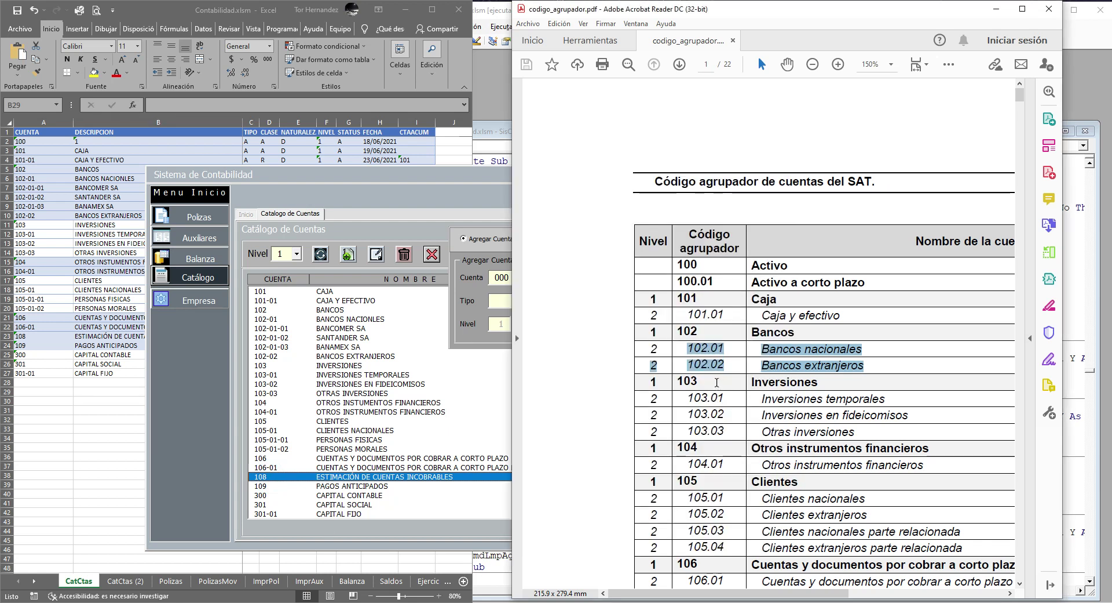
Find and copy 107 Deudores diversos in the PDF, then replace 000 in Cuenta with 107
scroll(712, 421, "down", 4)
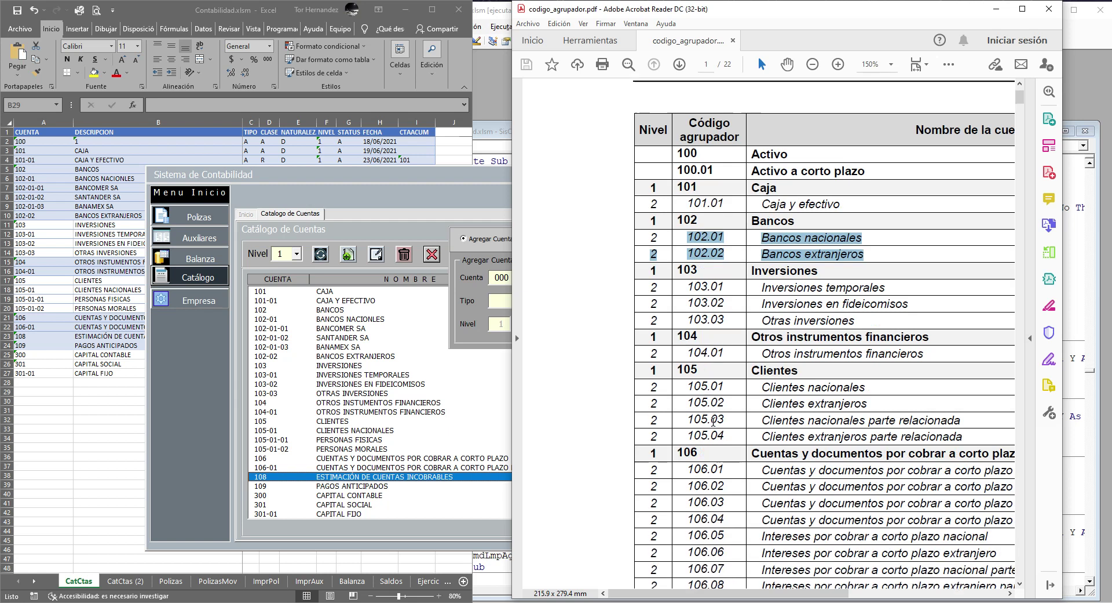
scroll(712, 421, "down", 2)
scroll(697, 336, "down", 2)
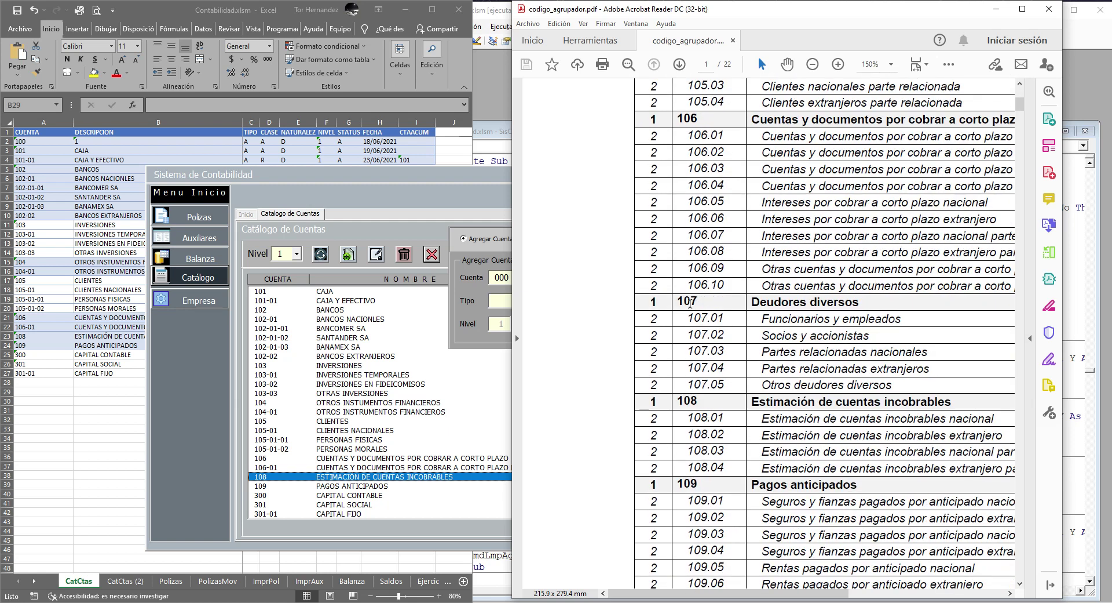
double_click(682, 301)
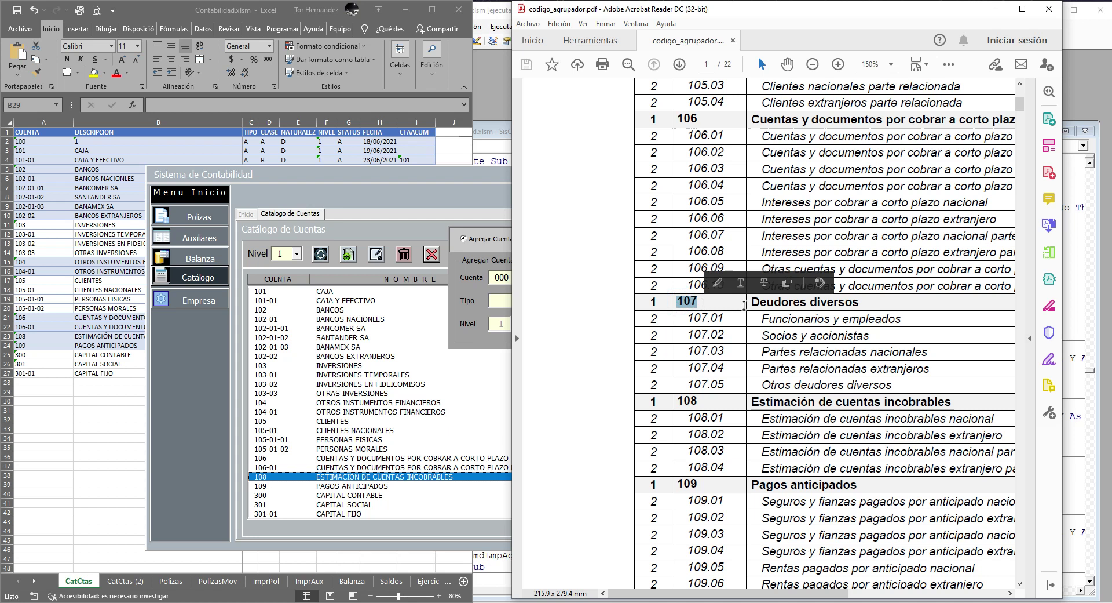
triple_click(864, 302)
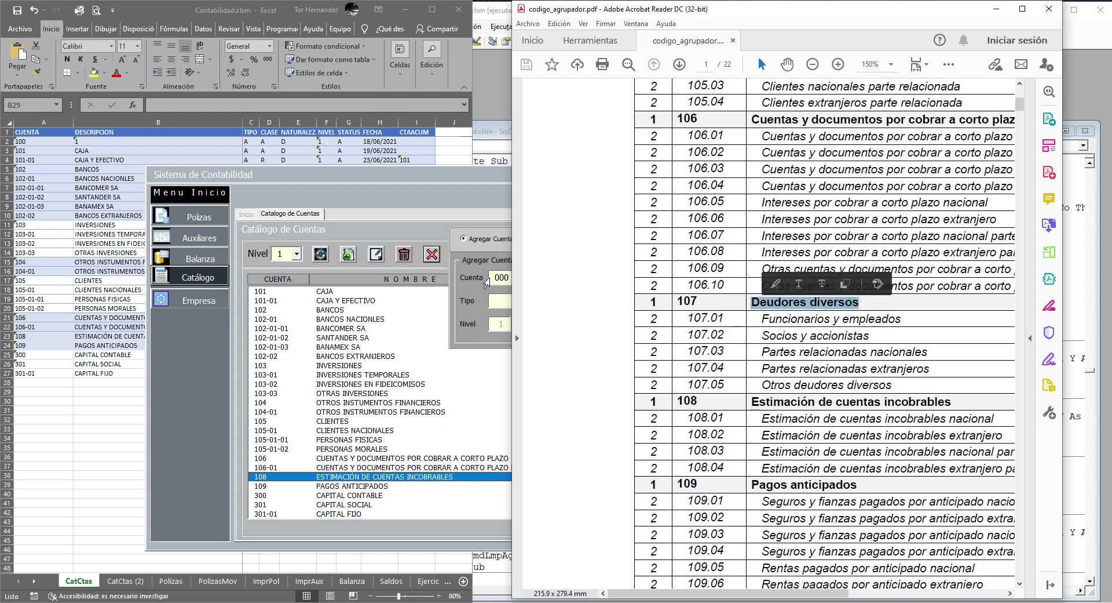
left_click(499, 231)
double_click(526, 279)
type("107")
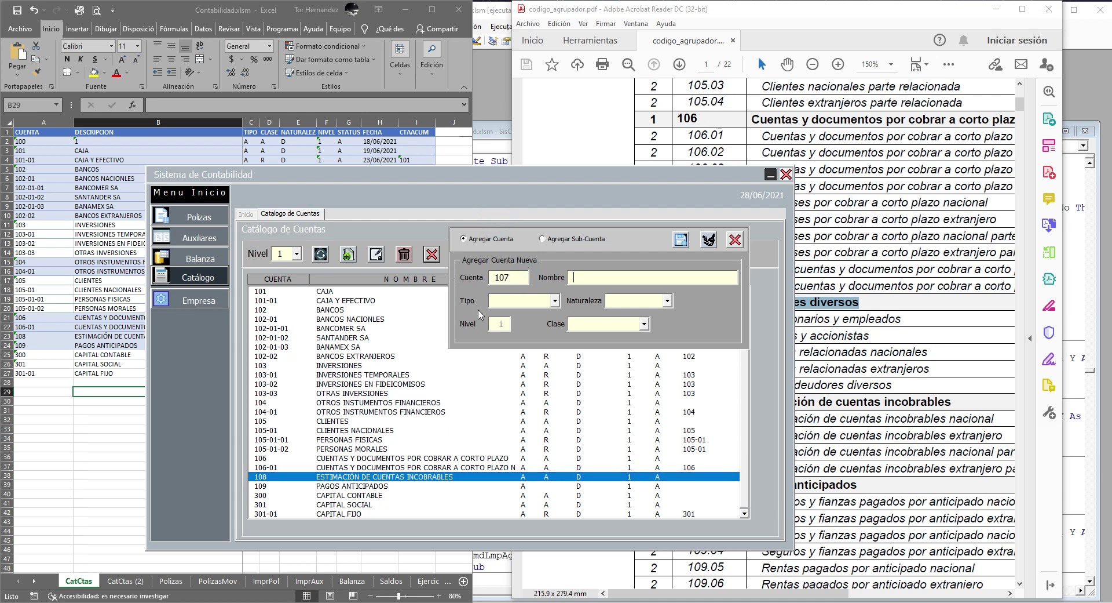
Name account 107 DEUDORES DIVERSOS with type ACTIVO, nature DEUDORA and class ACUMULATIVA
type("DEUDORES DIVERSOS")
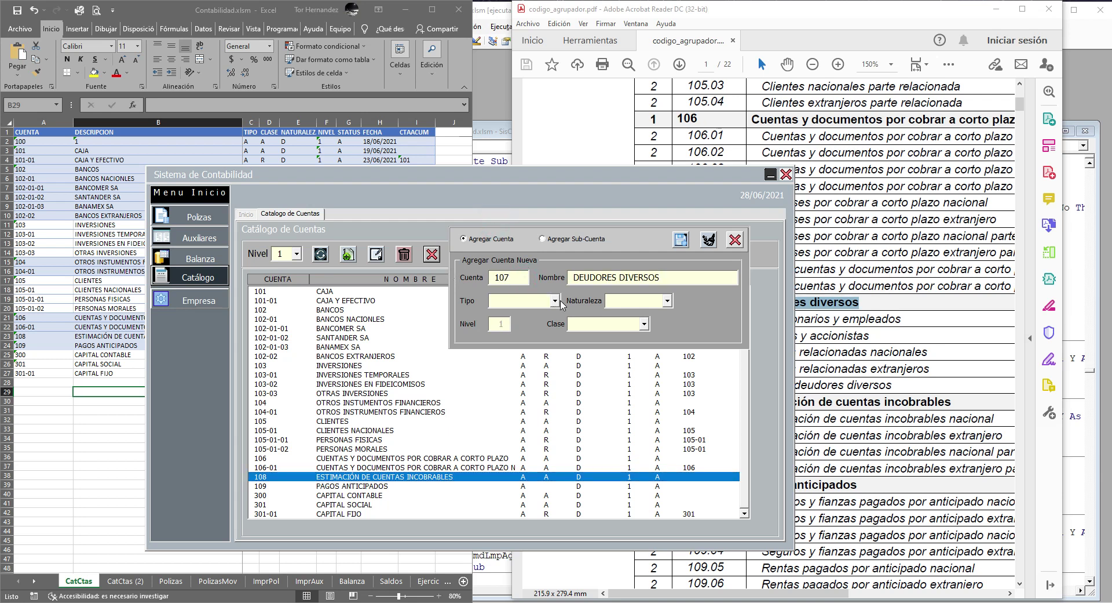
left_click(555, 301)
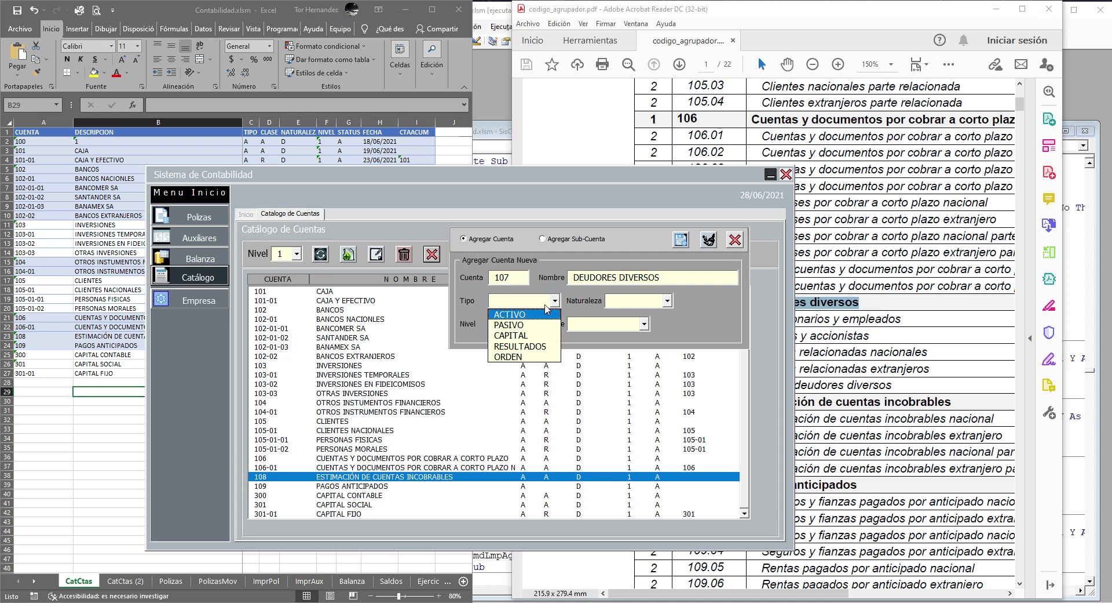
left_click(539, 315)
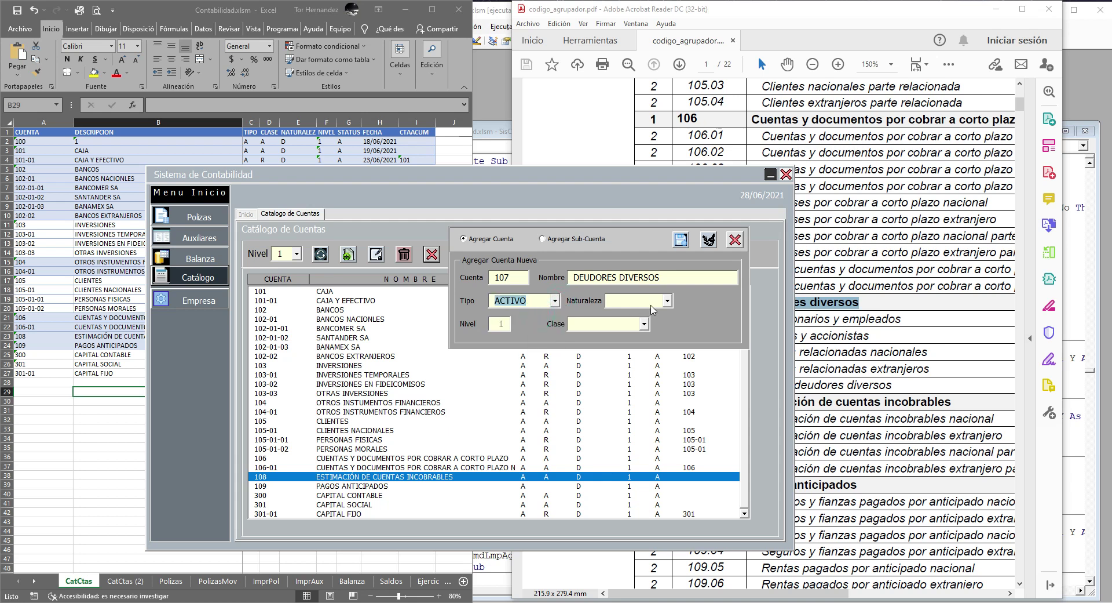
left_click(668, 301)
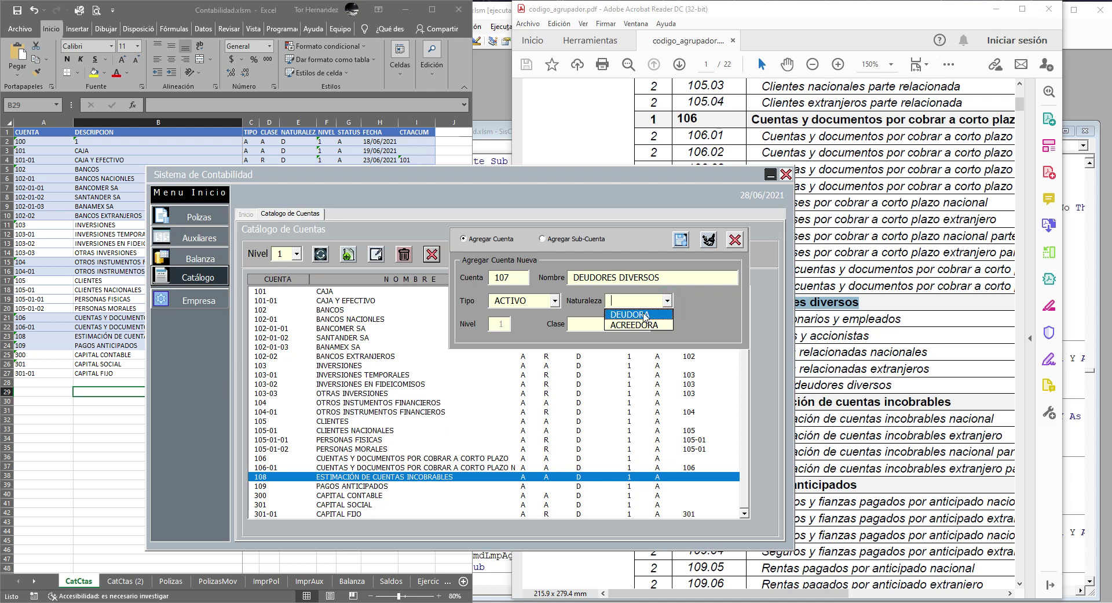
left_click(645, 315)
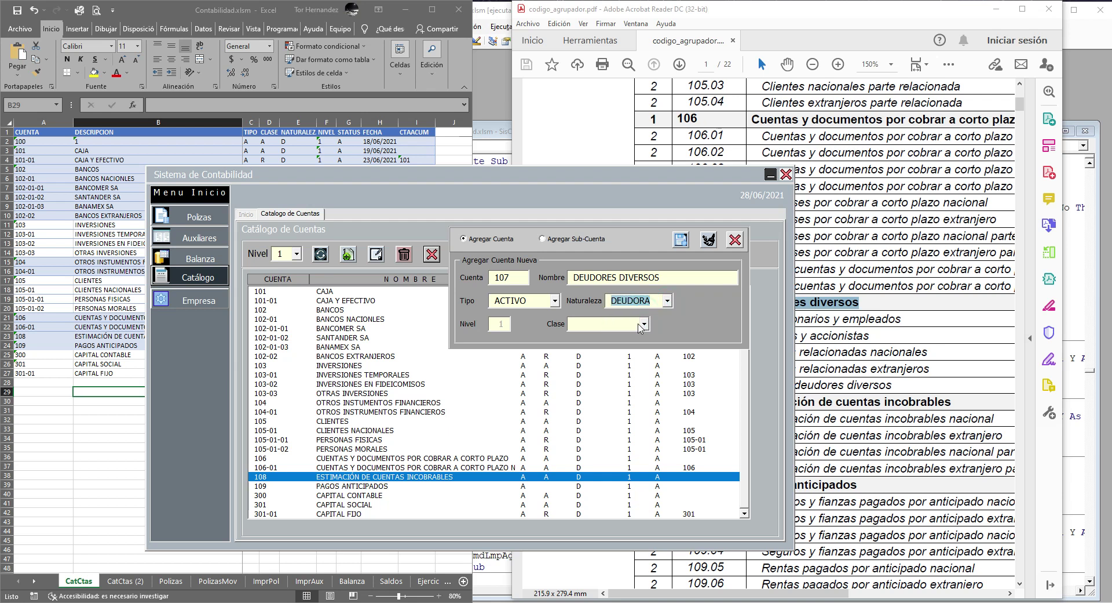
left_click(643, 324)
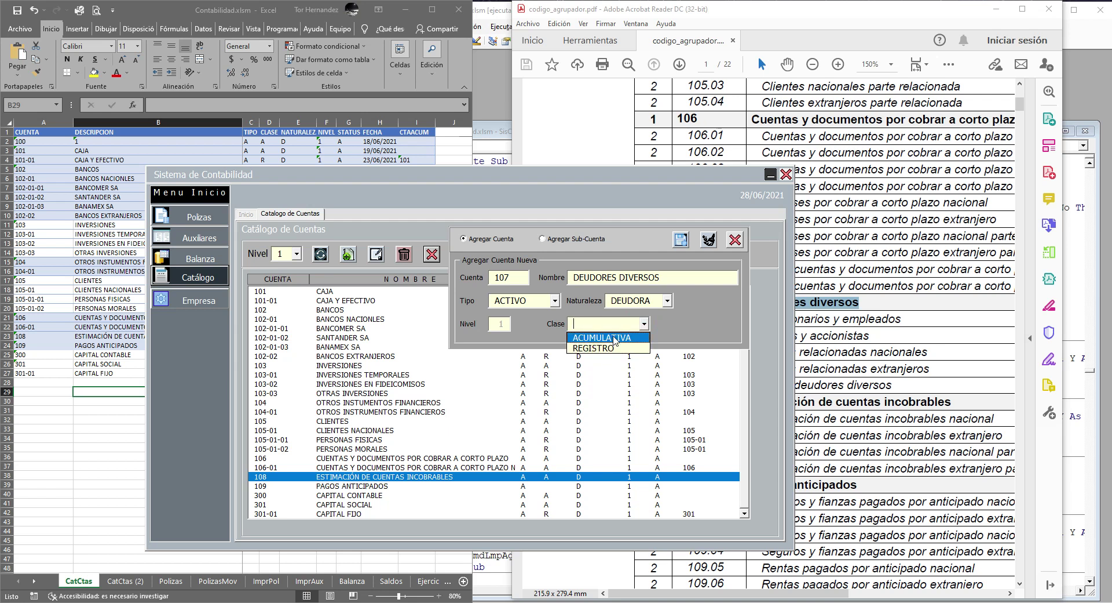
left_click(613, 336)
left_click(556, 302)
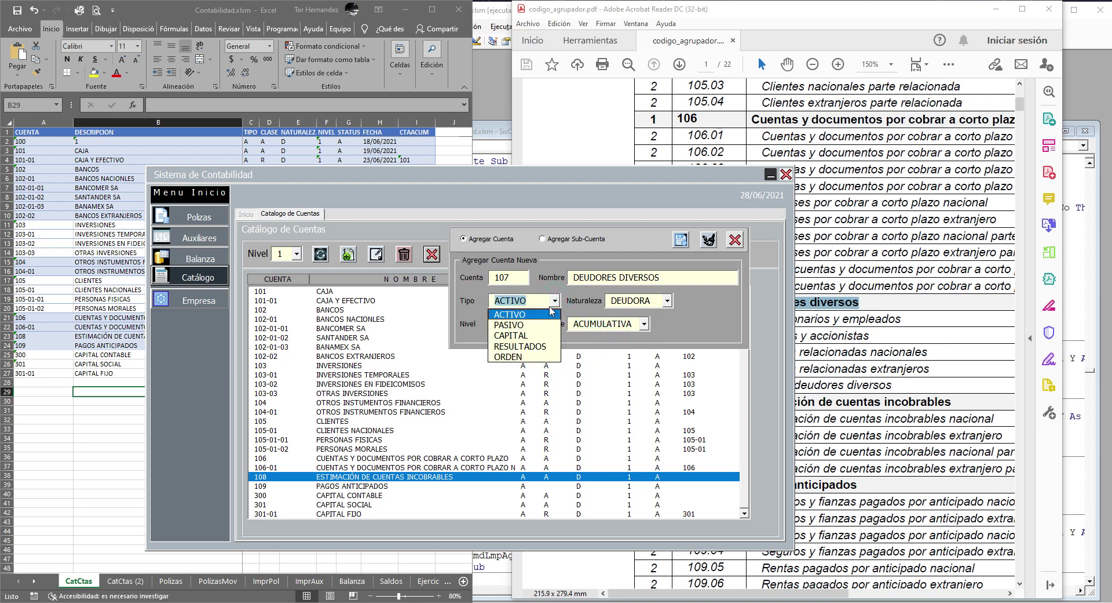
left_click(556, 301)
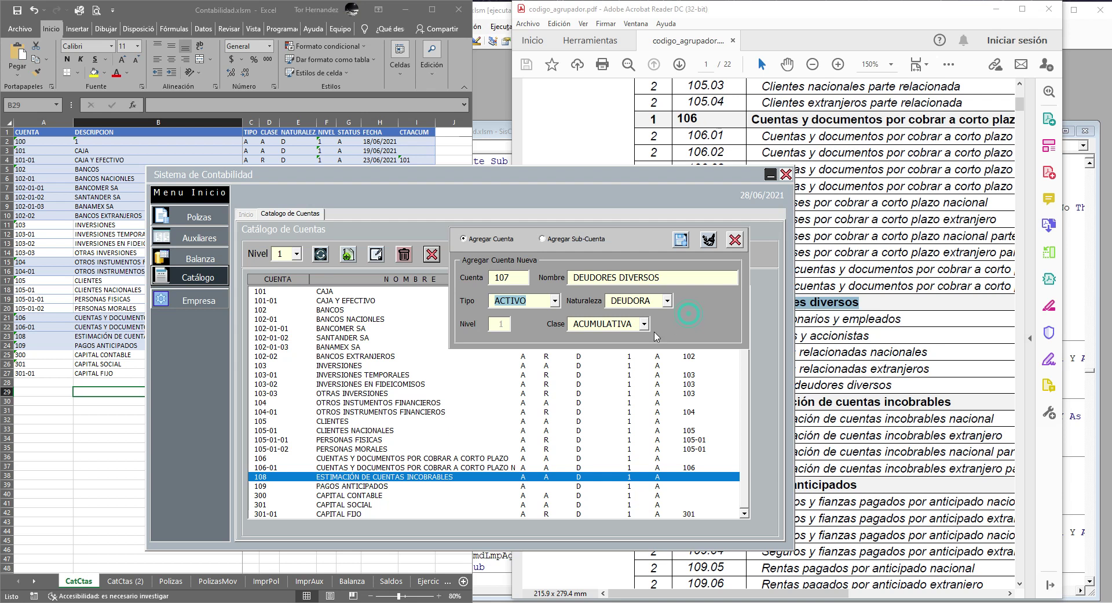
left_click(518, 277)
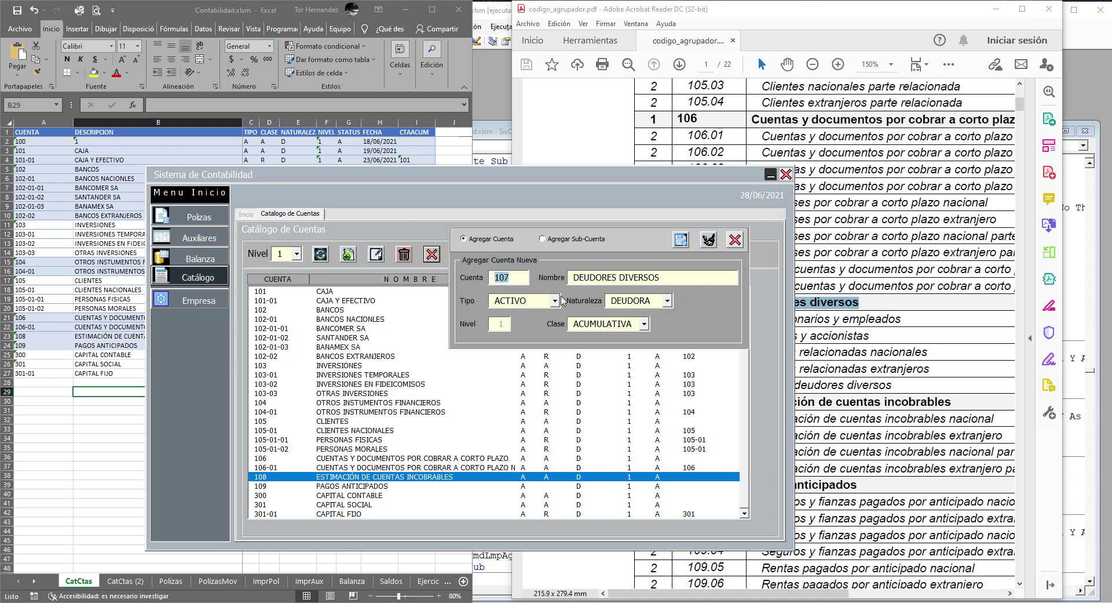
Save account 107, confirm with Sí, and refresh the catalog to show it
left_click(682, 239)
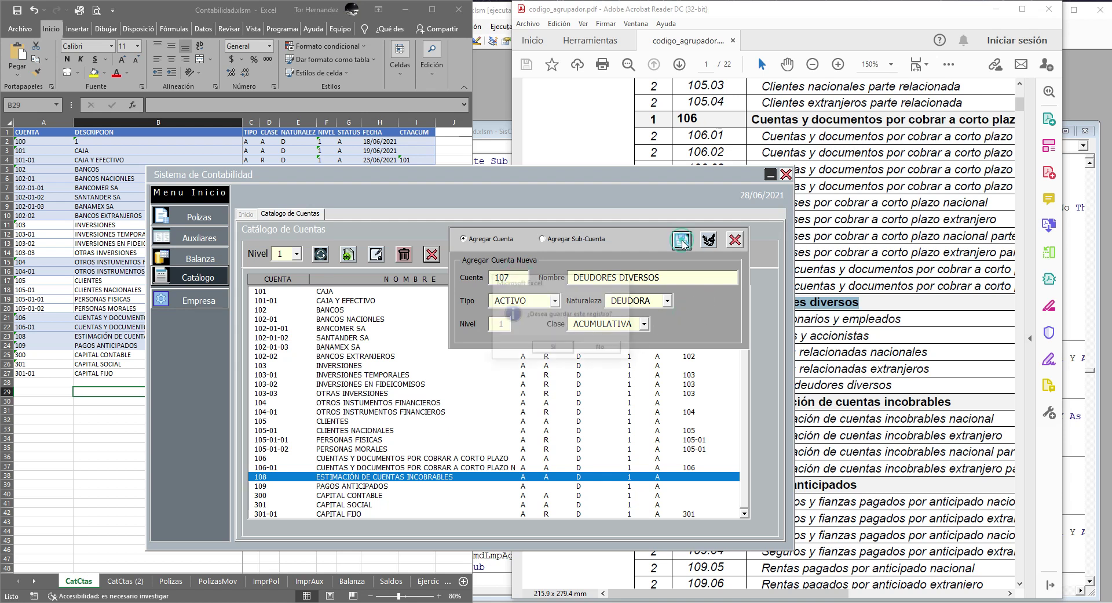
left_click(553, 348)
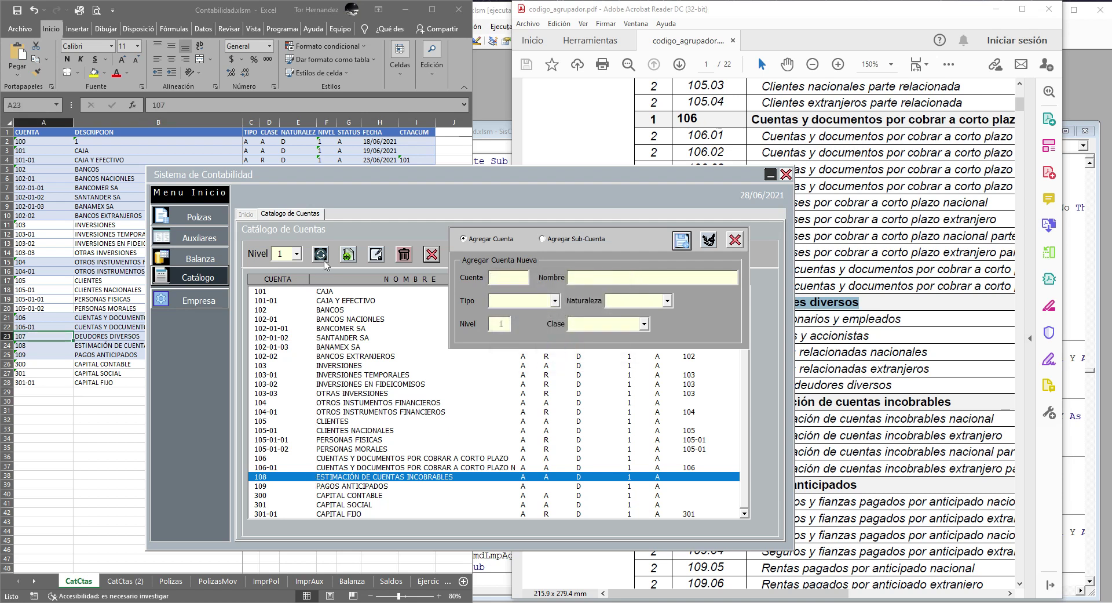
left_click(322, 258)
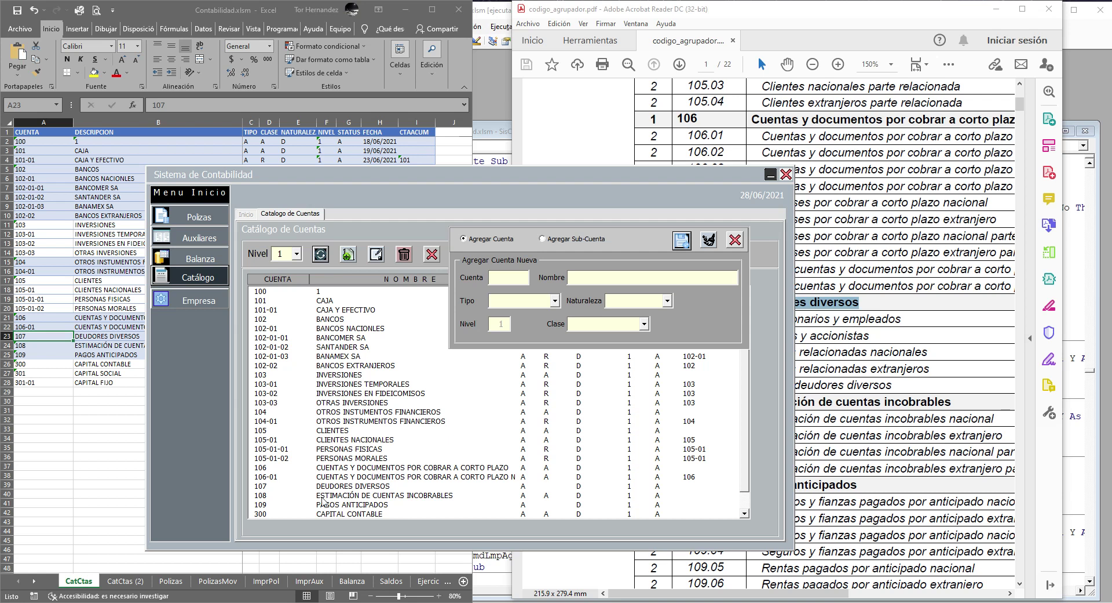
left_click(279, 488)
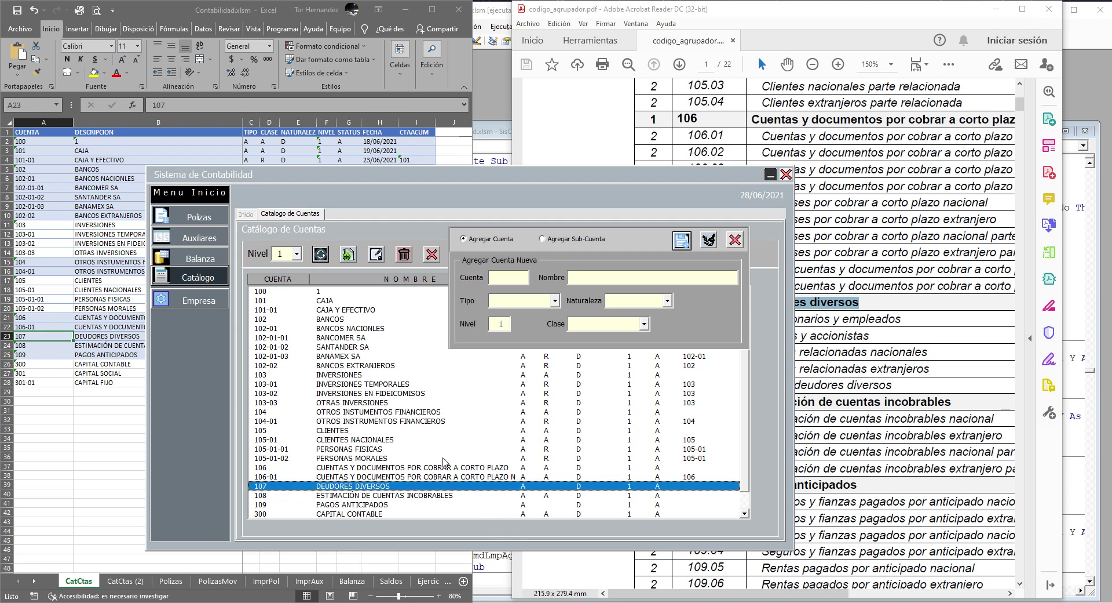
left_click(887, 363)
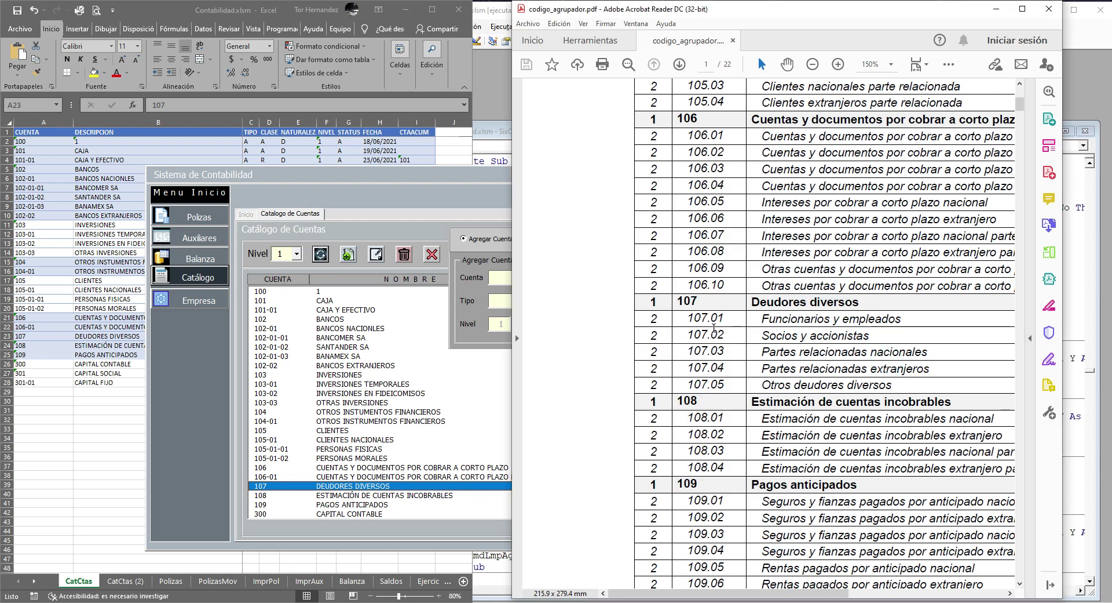
Select 'Funcionarios y empleados' in the PDF and switch the form to Agregar Sub-Cuenta
mouse_move(692, 318)
left_mouse_down()
mouse_move(898, 321)
mouse_move(784, 321)
left_mouse_up()
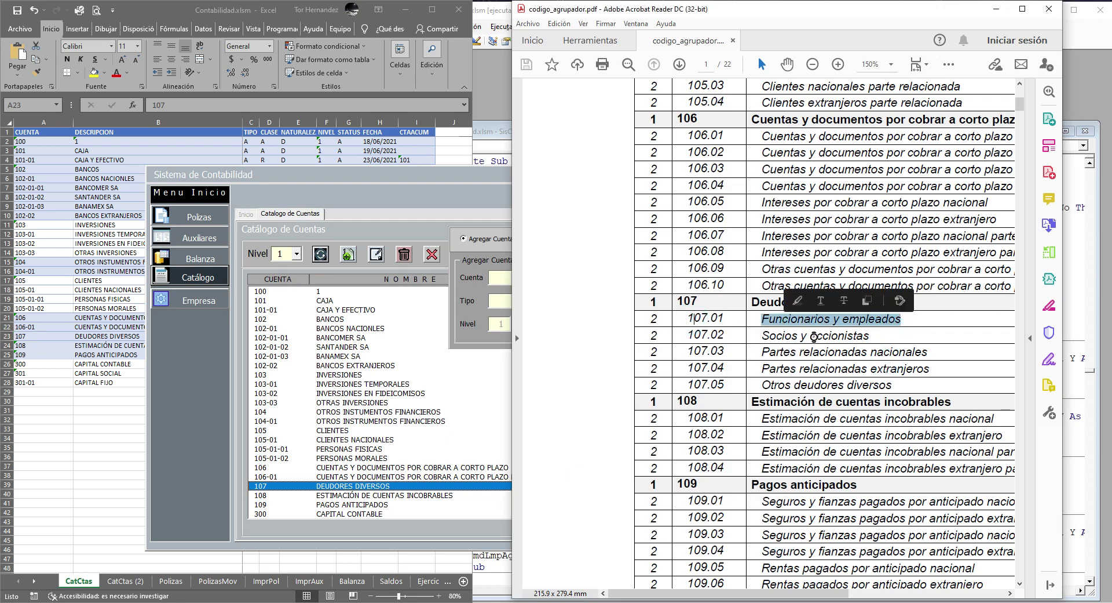
left_click(496, 234)
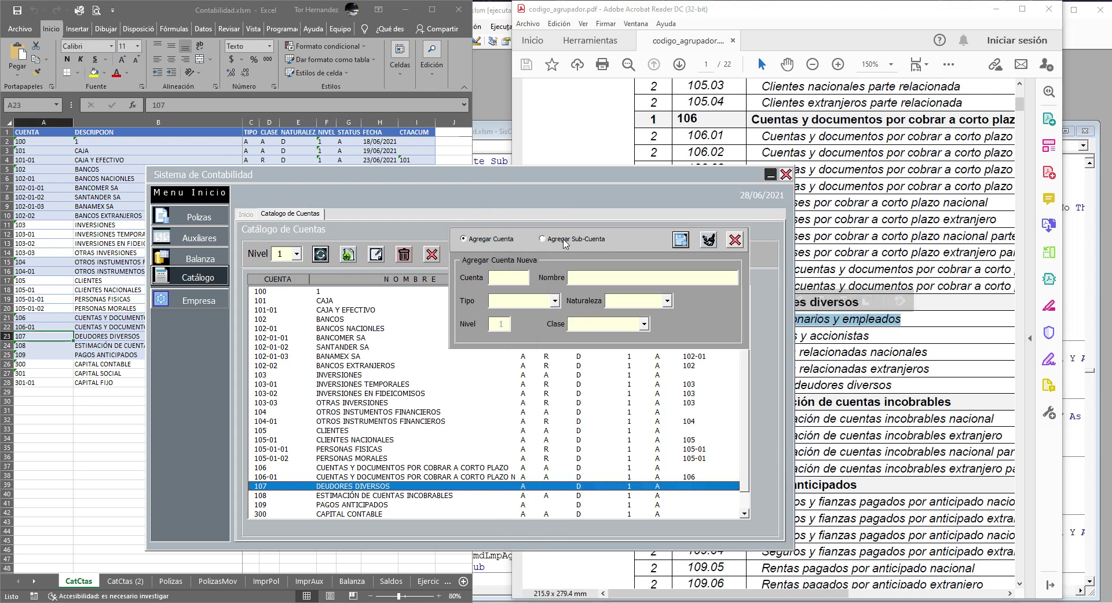
left_click(565, 240)
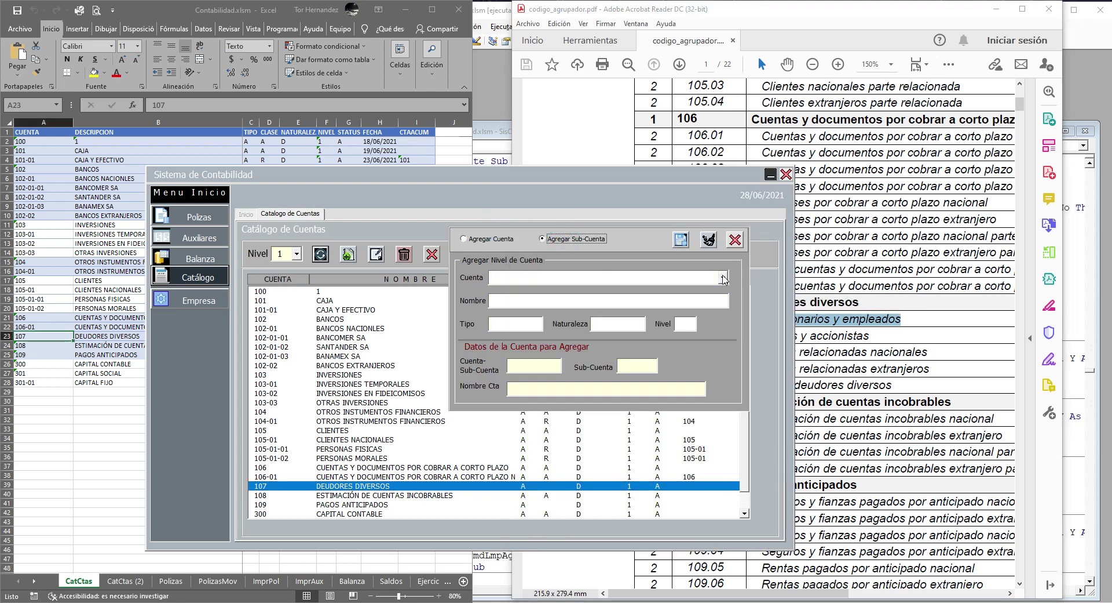
Pick 107 DEUDORES DIVERSOS as the parent account and shift the form left
left_click(723, 277)
left_click(718, 346)
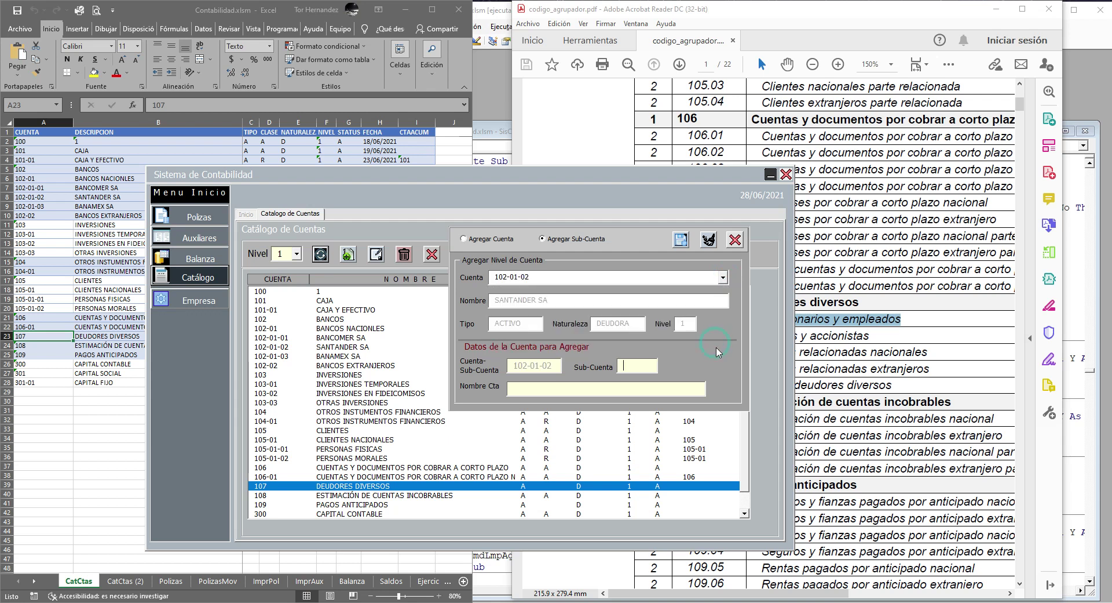
left_click(723, 277)
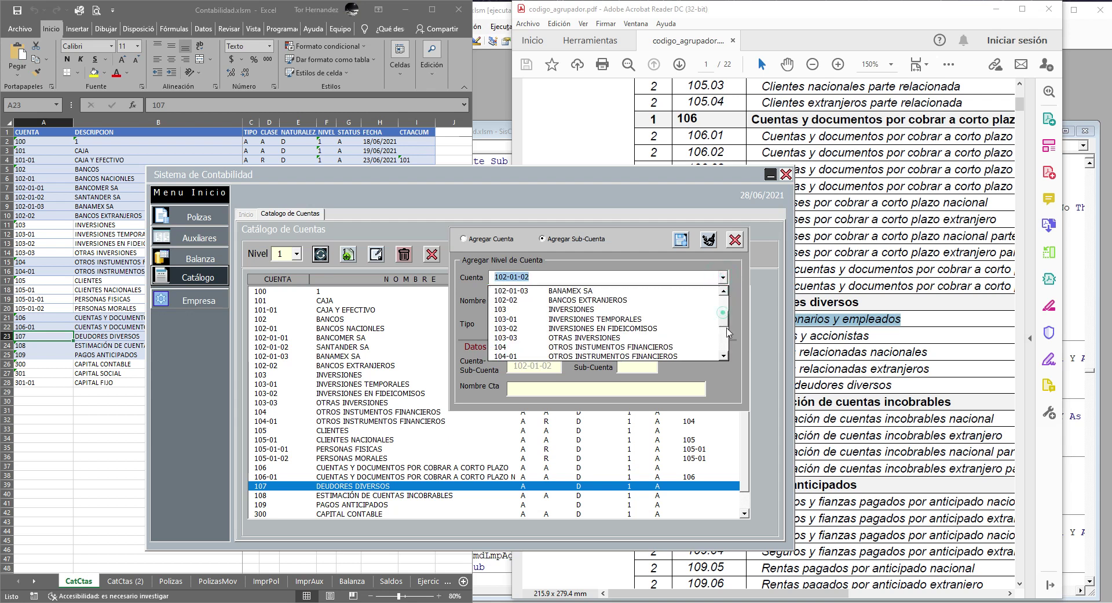
left_click_drag(724, 314, 724, 344)
left_click(523, 310)
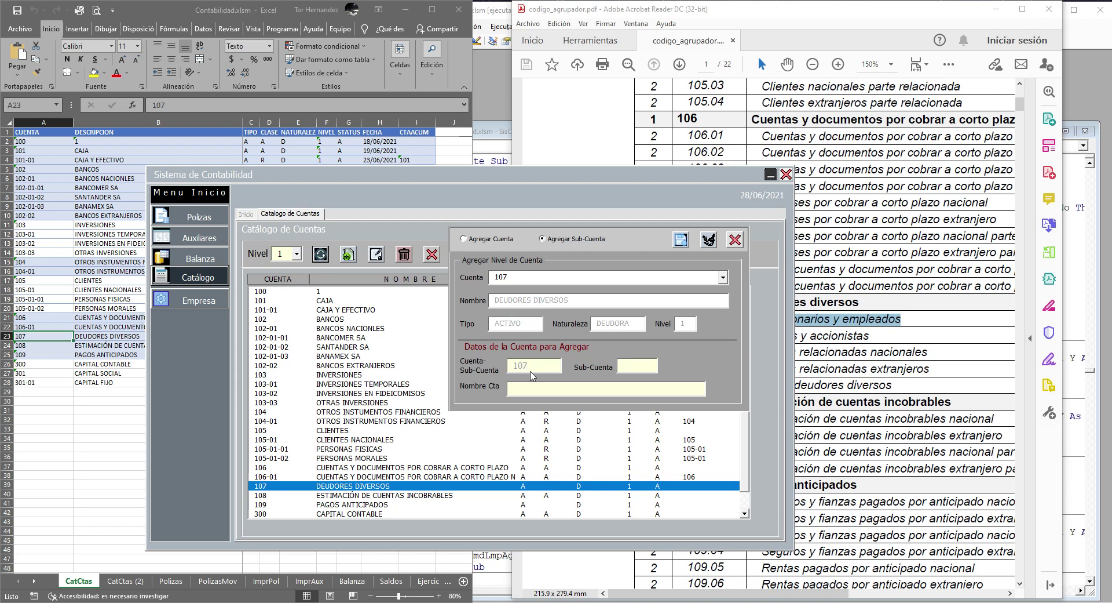
left_click(632, 365)
left_click_drag(635, 173, 512, 154)
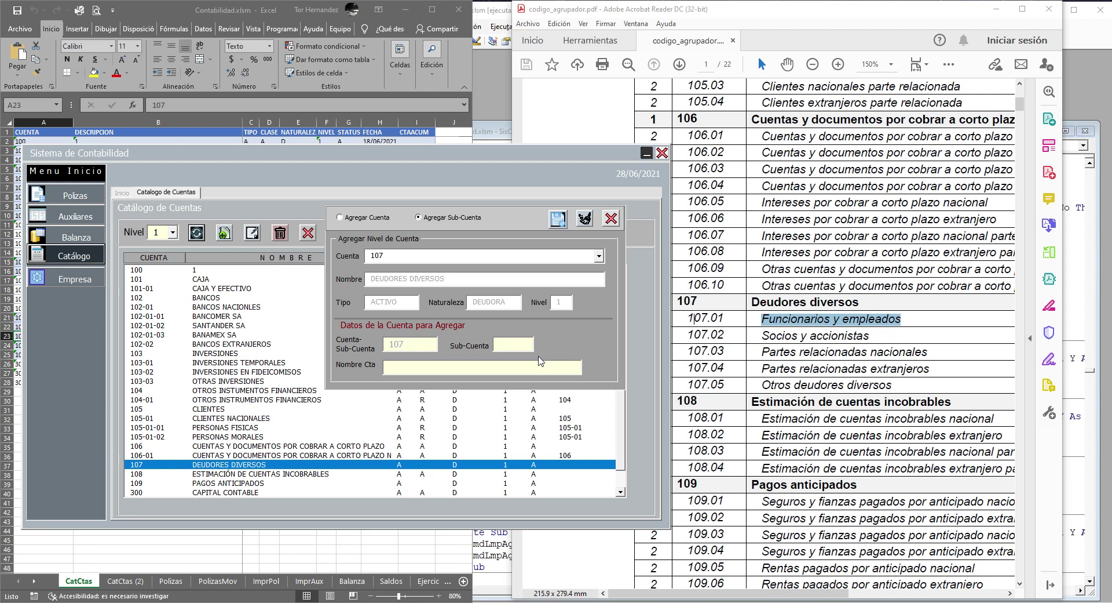
Enter the sub-account code, paste FUNCIONARIOS Y EMPLEADOS as its name, and attempt to save
type("107-01")
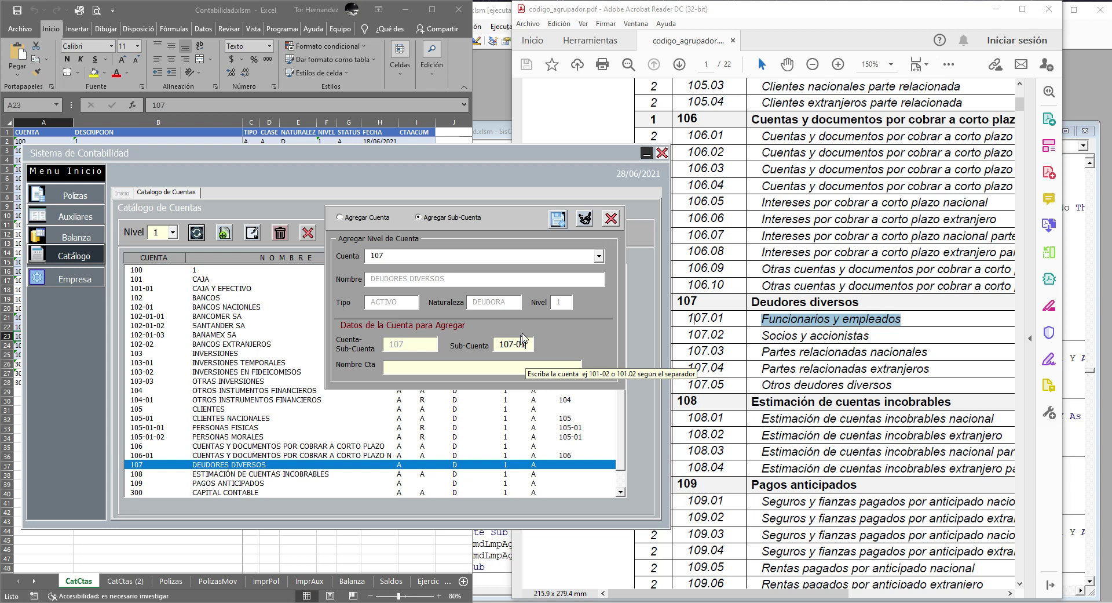
left_click(520, 339)
left_click(511, 344)
type("8")
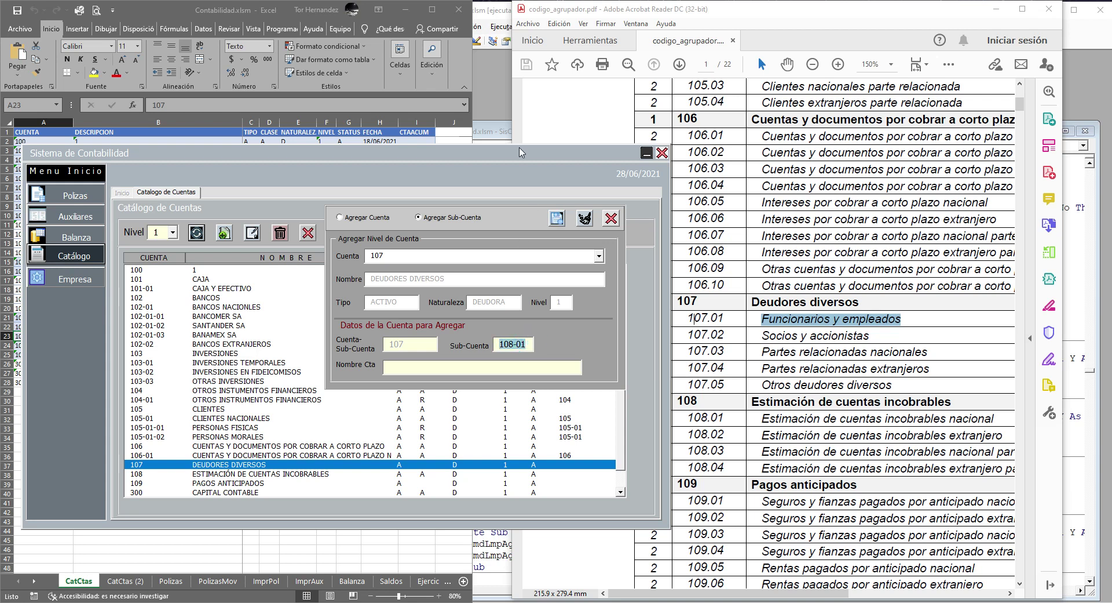
mouse_move(523, 154)
left_mouse_down()
mouse_move(552, 145)
mouse_move(528, 151)
left_mouse_up()
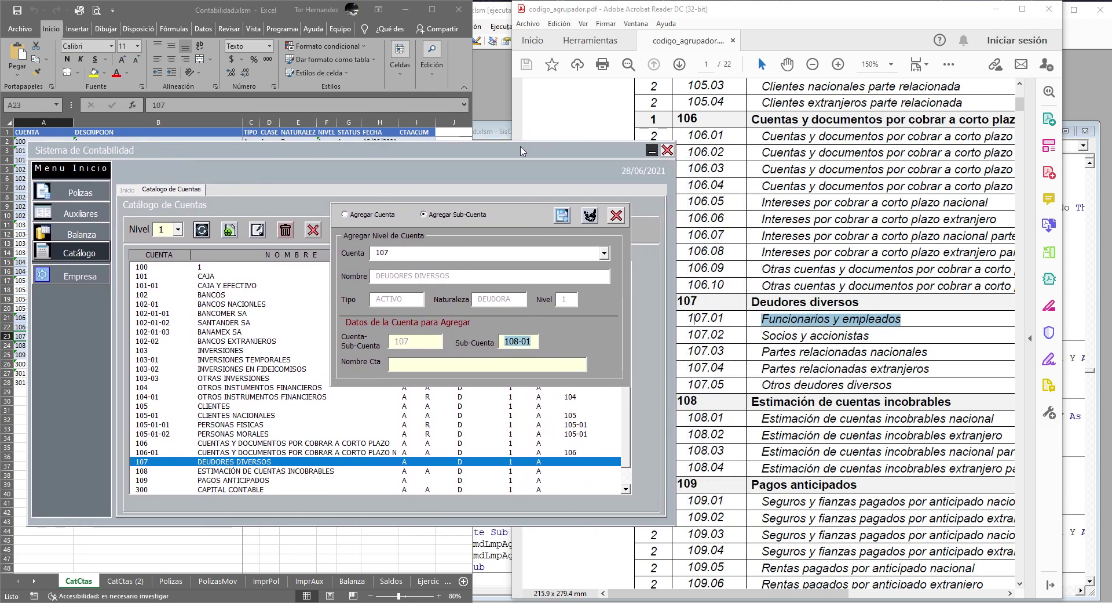
type("01")
left_click(525, 365)
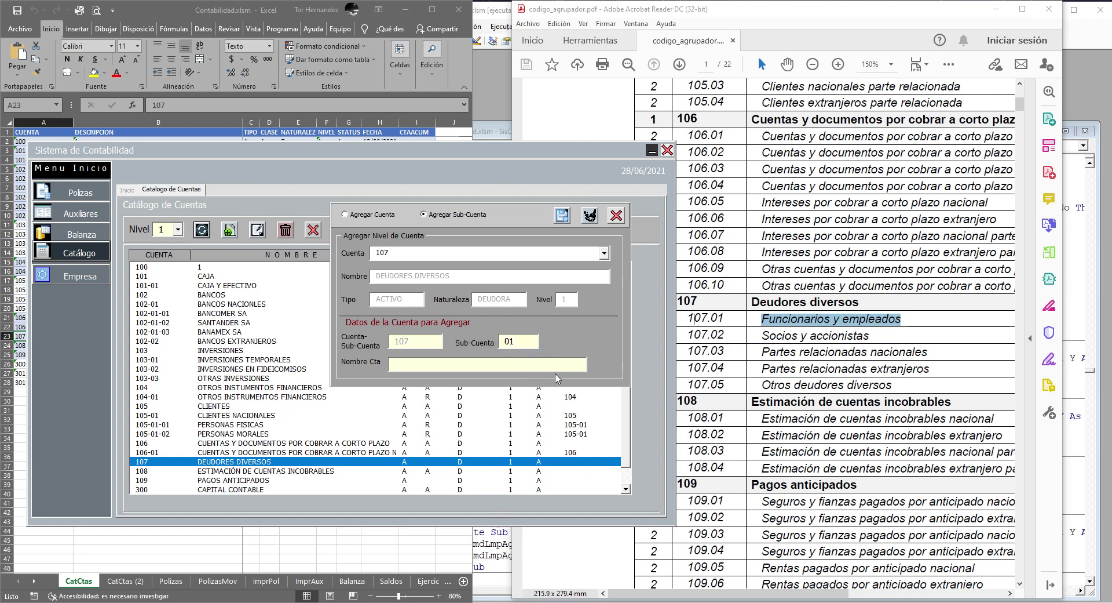
type("FUNCIONARIOS Y EMPLEADOS")
double_click(510, 343)
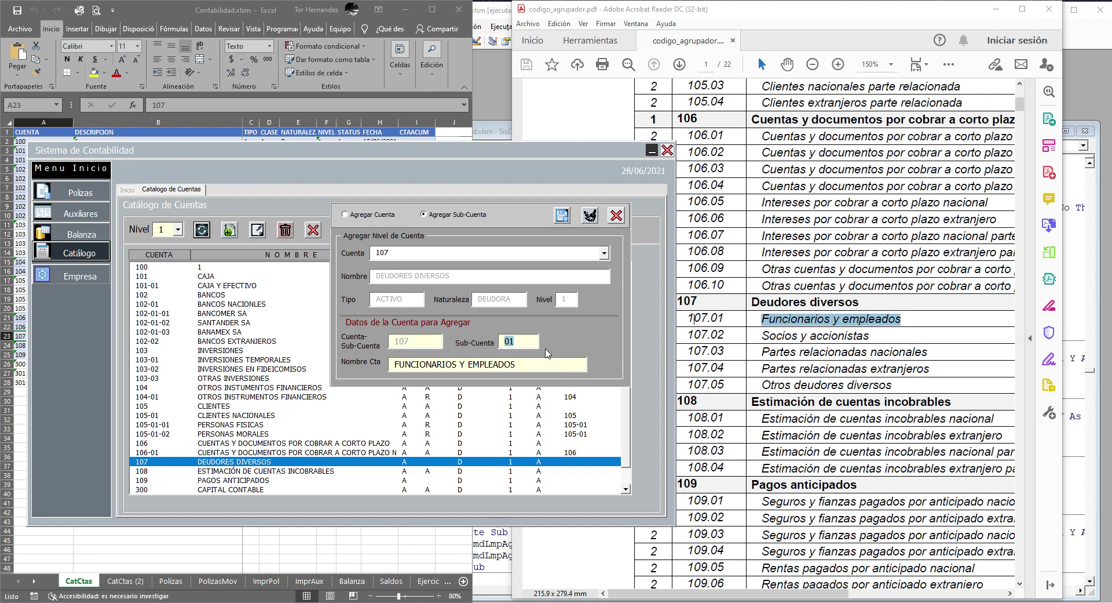
left_click(530, 340)
type("33")
left_click(574, 362)
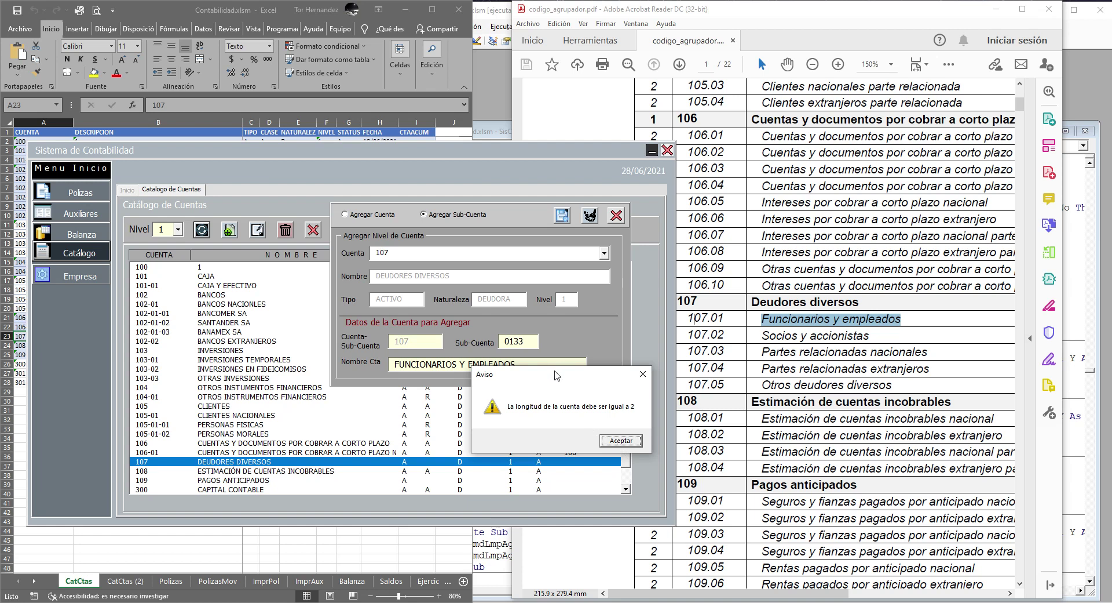
Dismiss the length warning, check the Nivel 2 digit count in Empresa, and return to Catálogo
left_click_drag(560, 375, 499, 368)
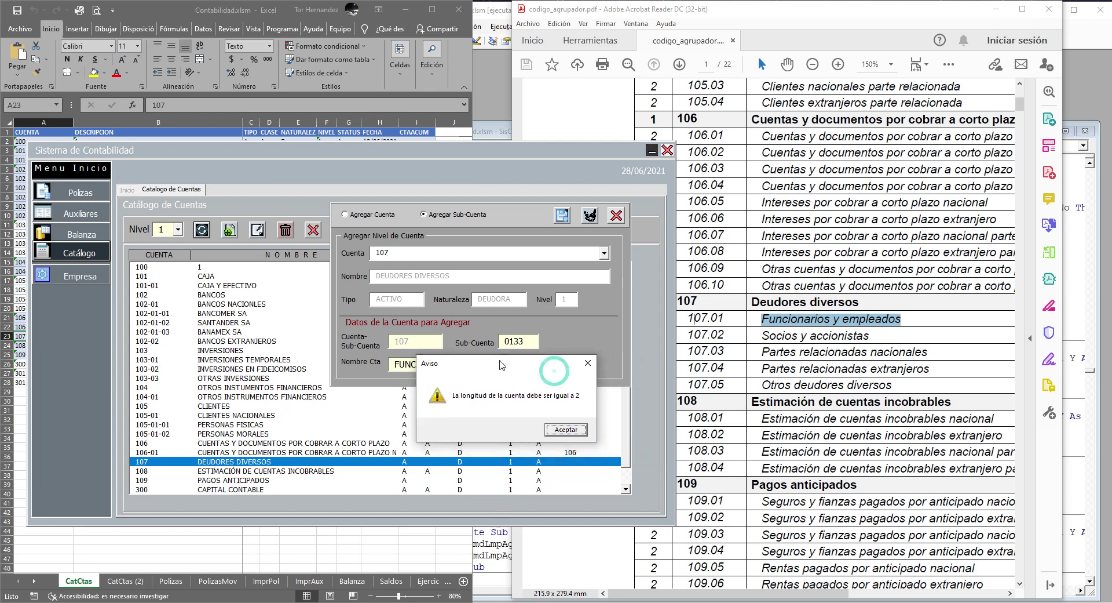
left_click(560, 434)
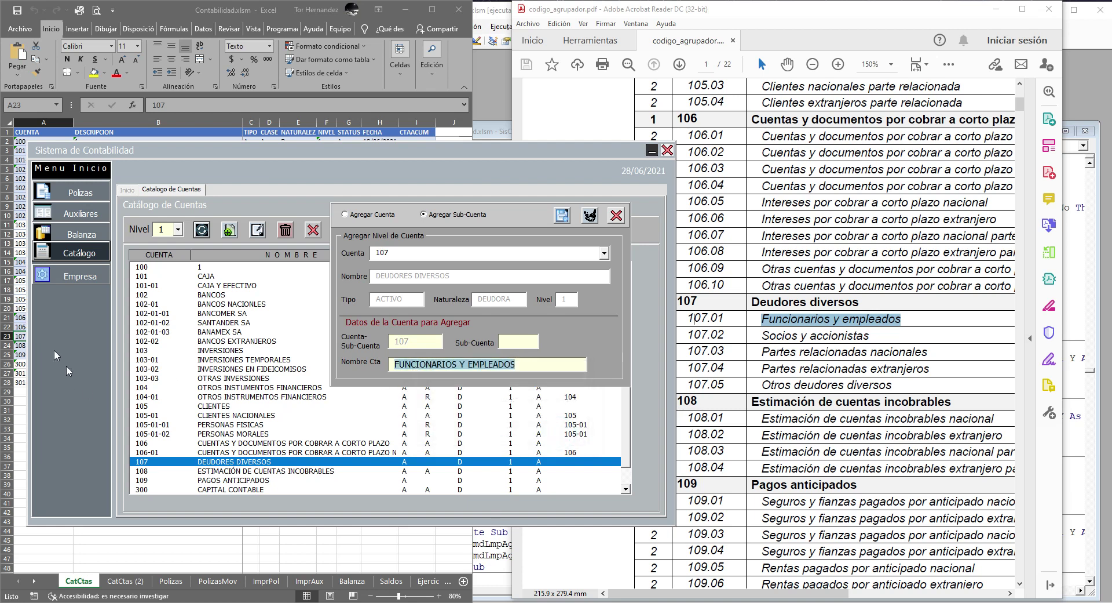
left_click(72, 281)
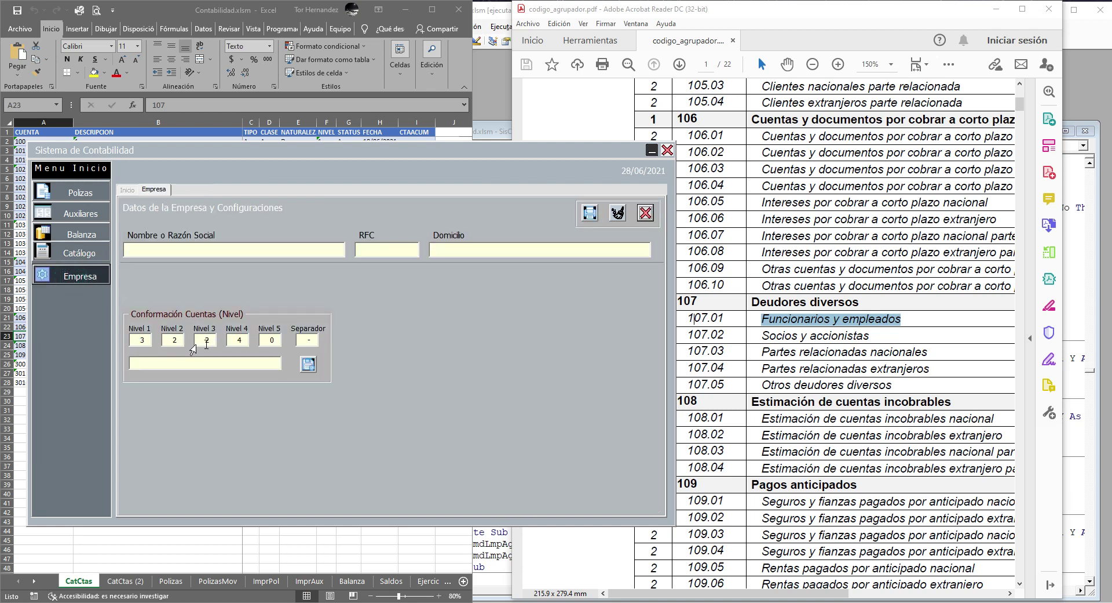
double_click(175, 341)
left_click(80, 253)
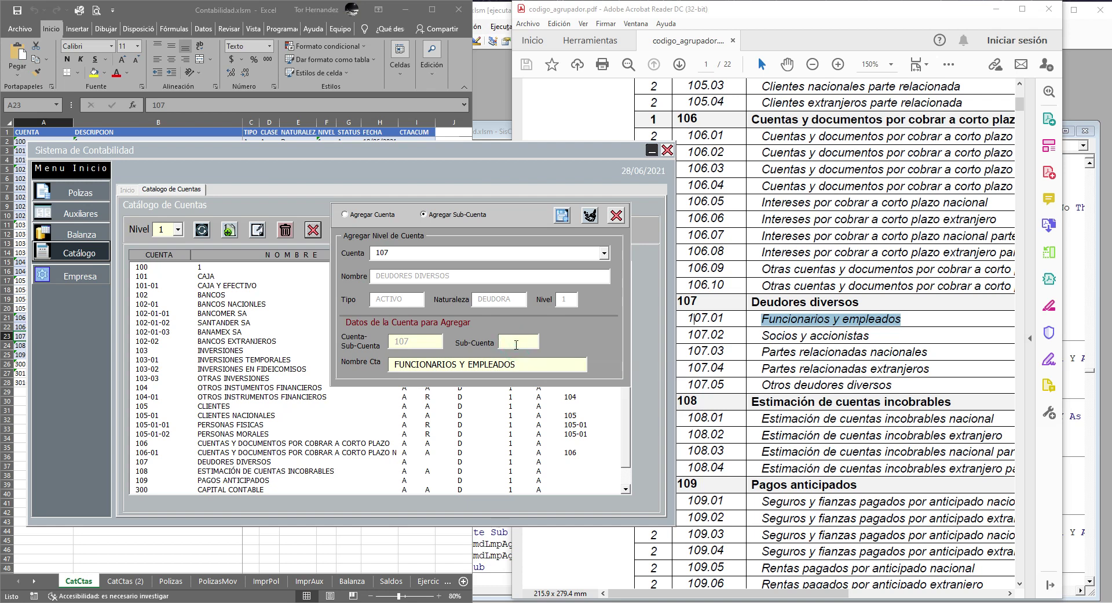
type("1")
Re-enter the sub-account code and dismiss the repeated account-length warnings
key("Return")
key("Return")
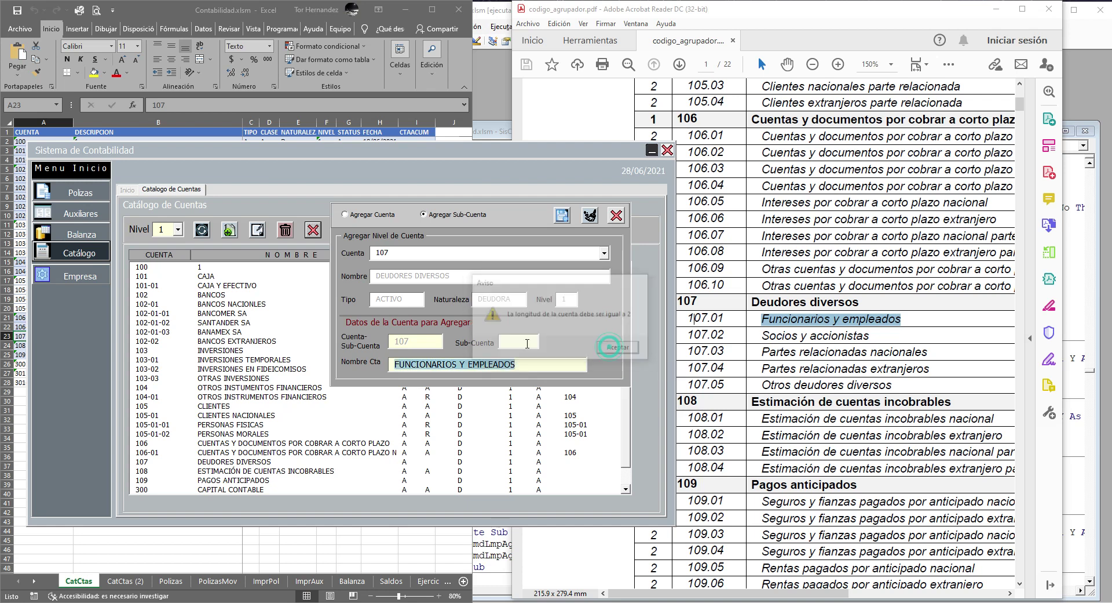
type("3")
key("Return")
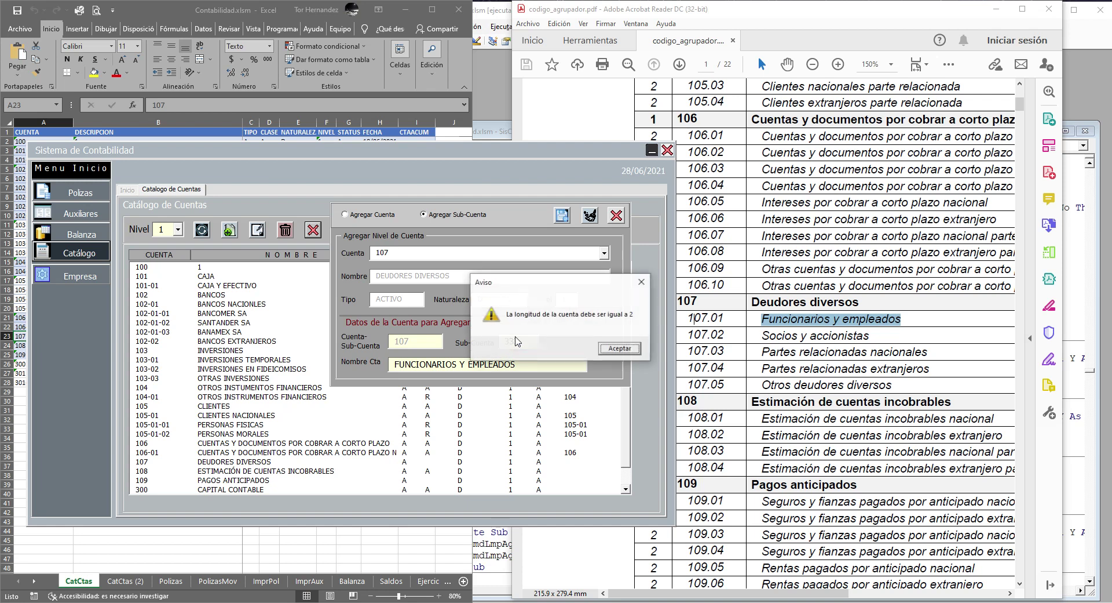
left_click(620, 348)
left_click(519, 340)
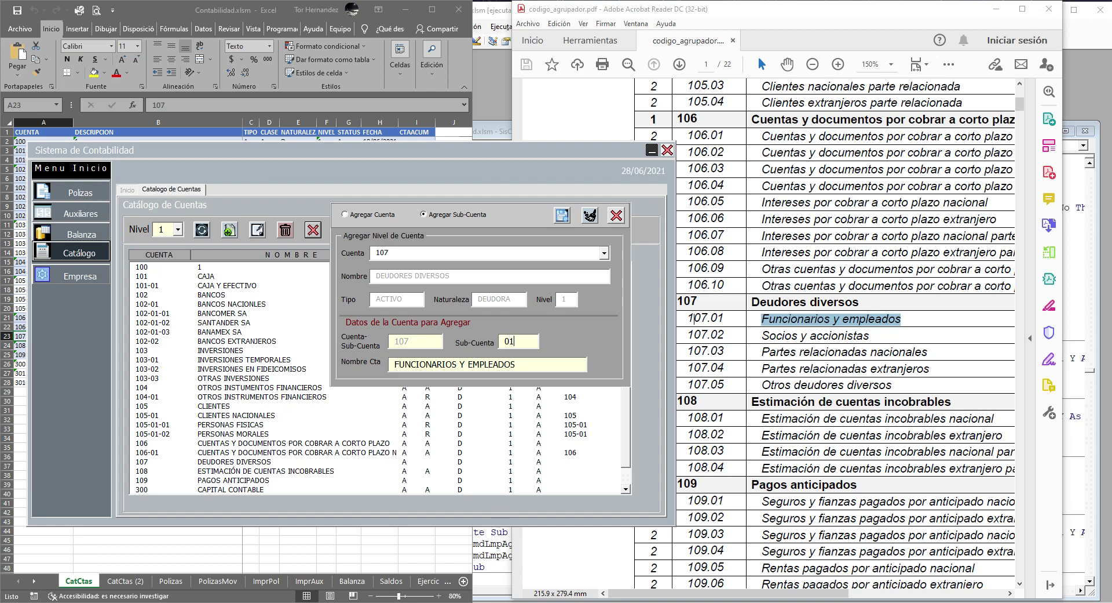
key("Tab")
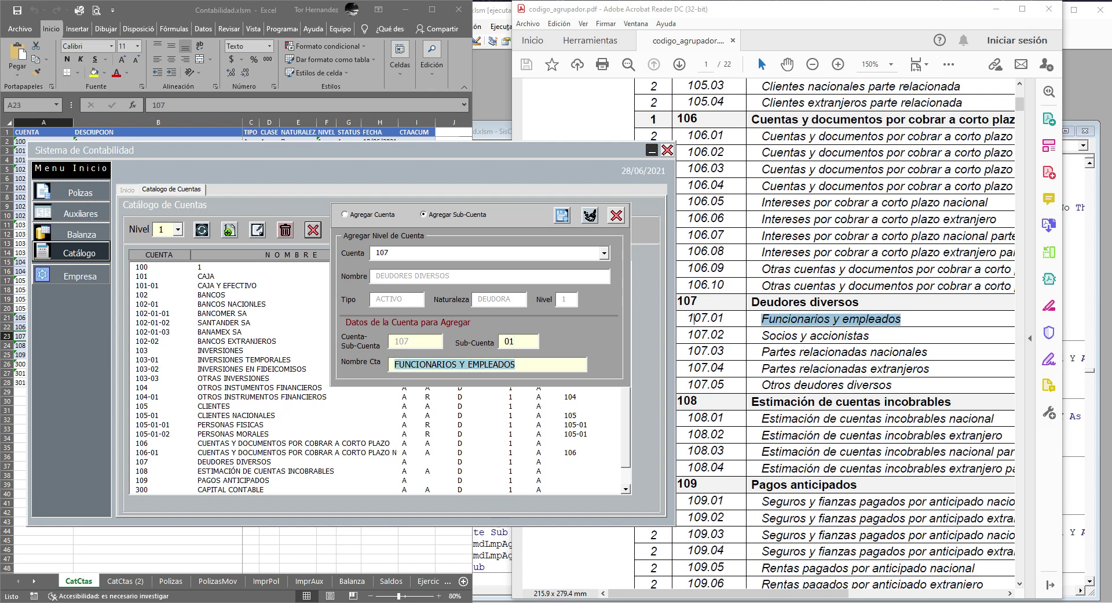
left_click(531, 364)
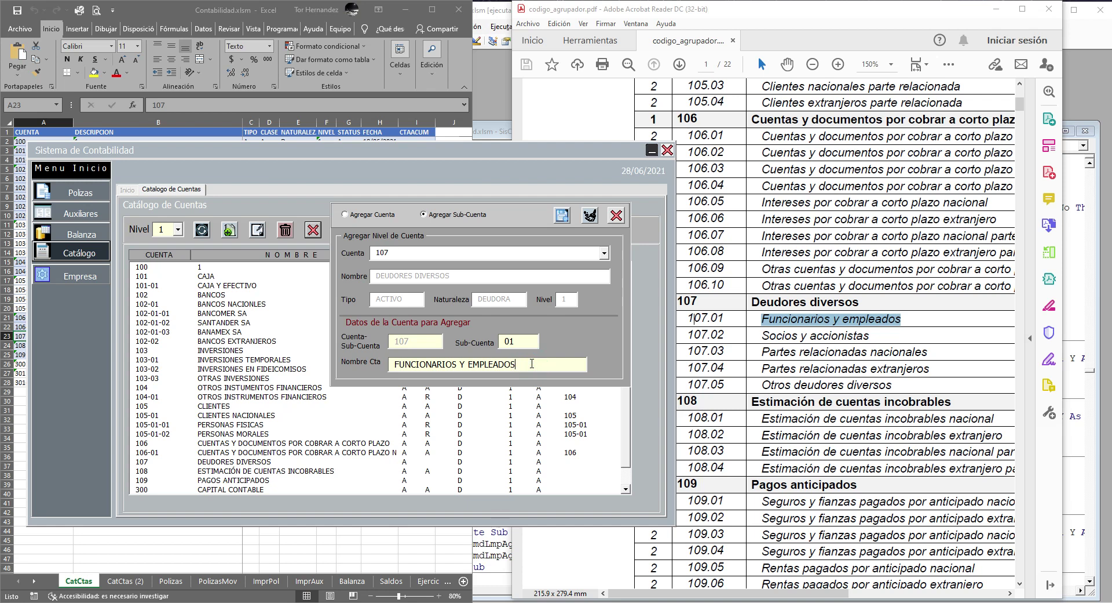
Correct the sub-account number to 01 and save 107-01 FUNCIONARIOS Y EMPLEADOS
left_click(526, 342)
type("ññl{kñlkñ")
left_click(526, 361)
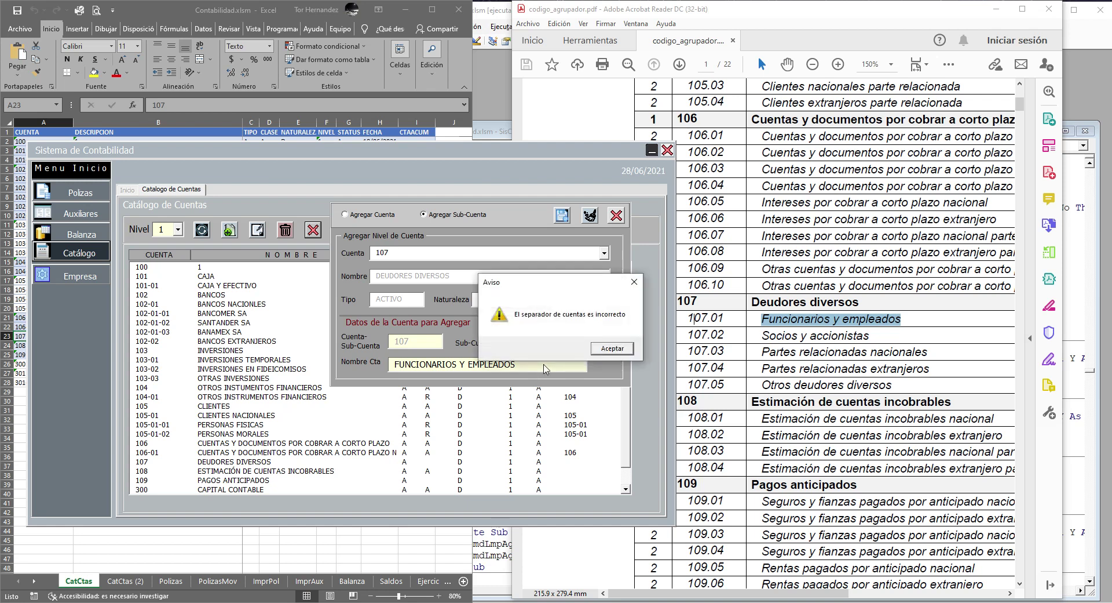
left_click(619, 348)
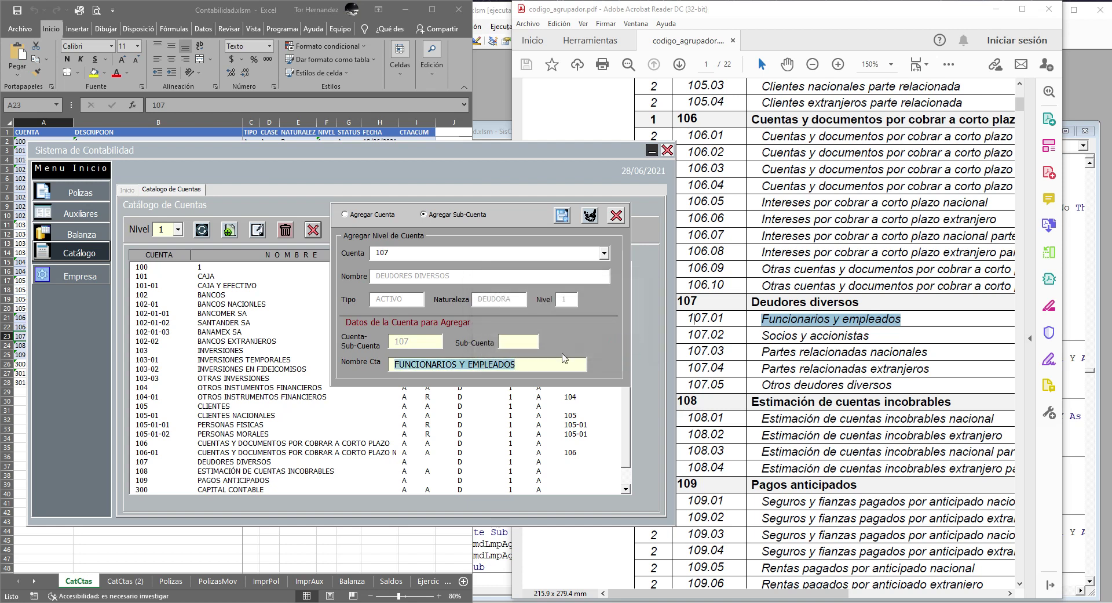
left_click(526, 342)
type("01")
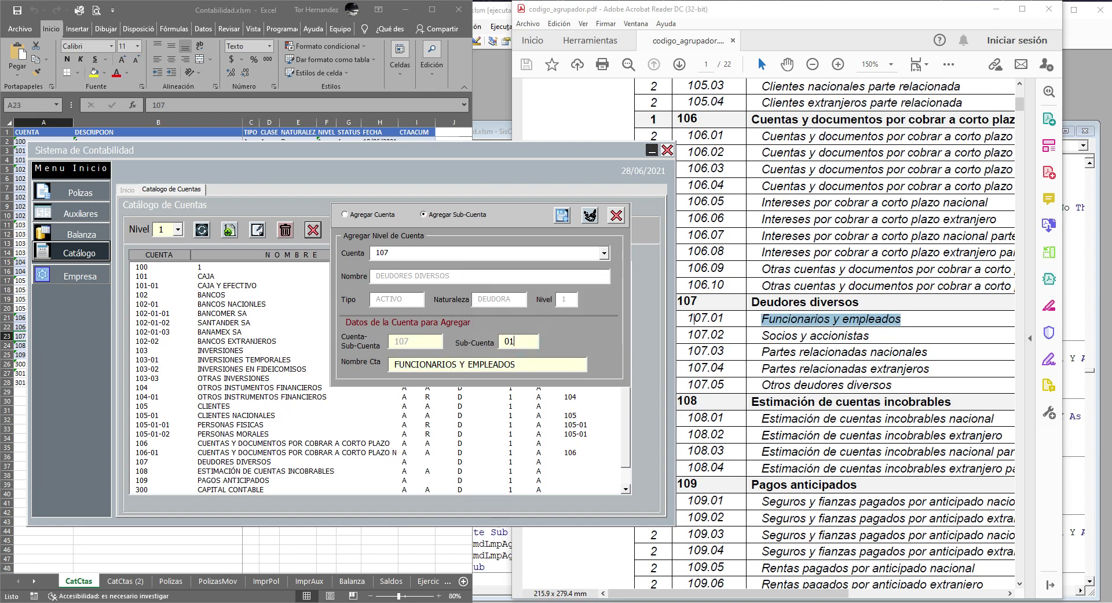
left_click(562, 216)
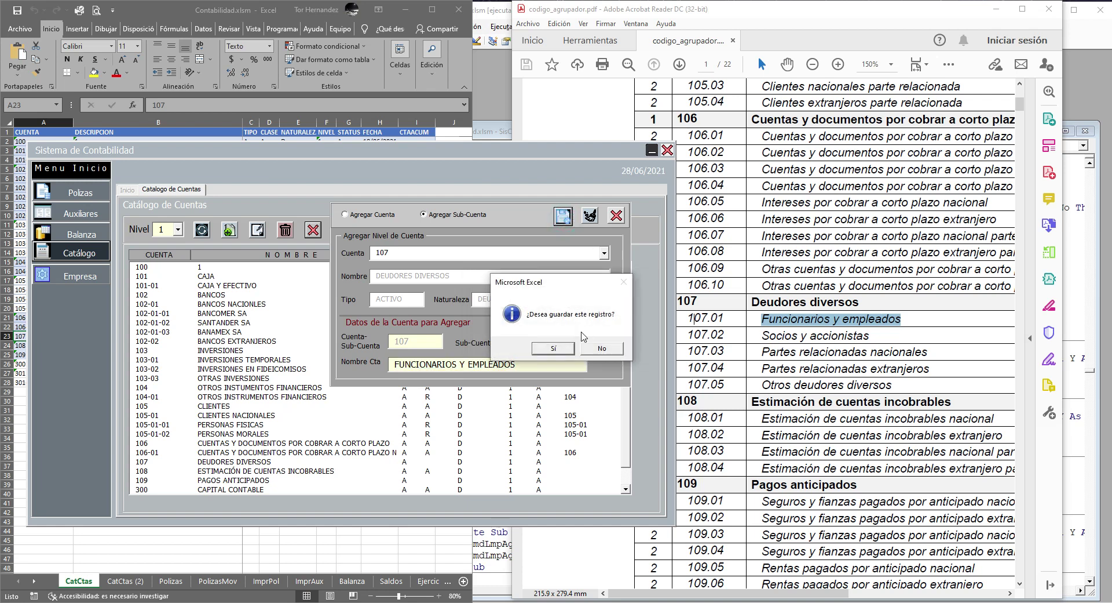
left_click(567, 349)
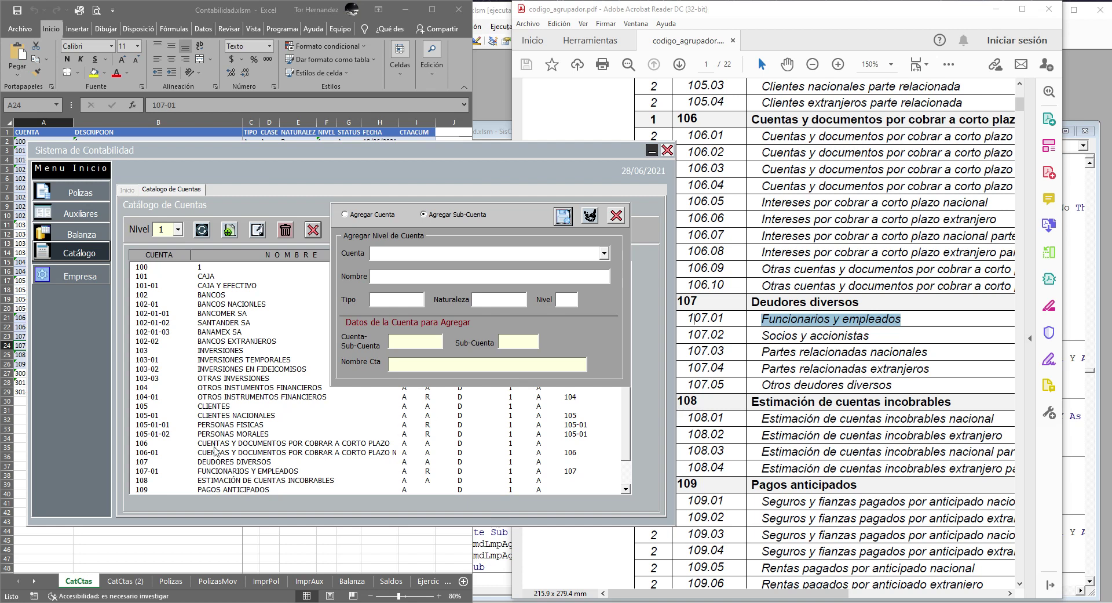
left_click(202, 229)
scroll(629, 481, "down", 1)
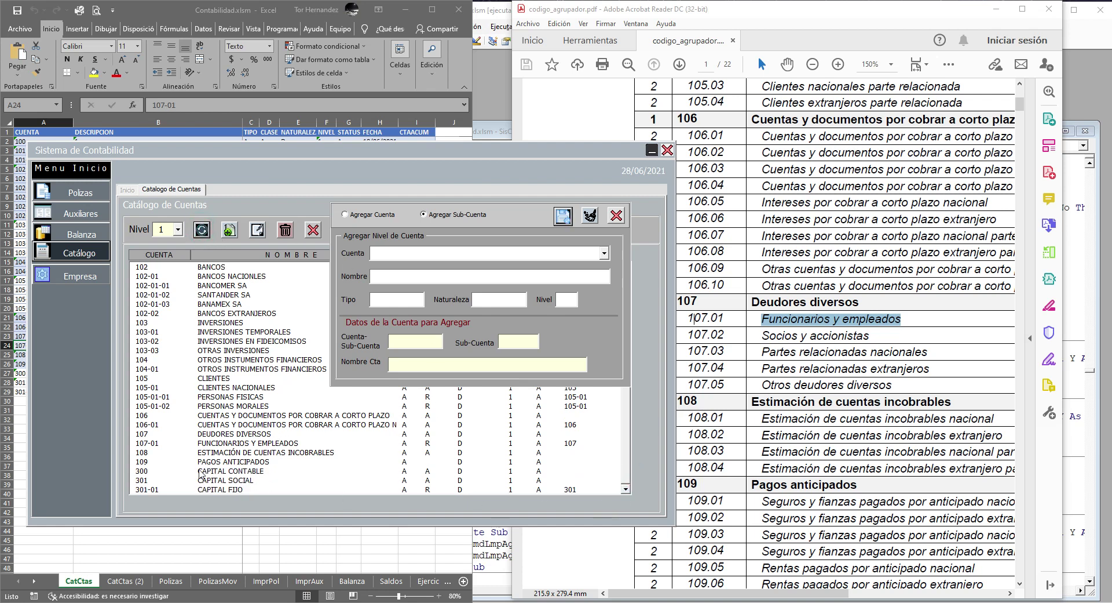
left_click(163, 445)
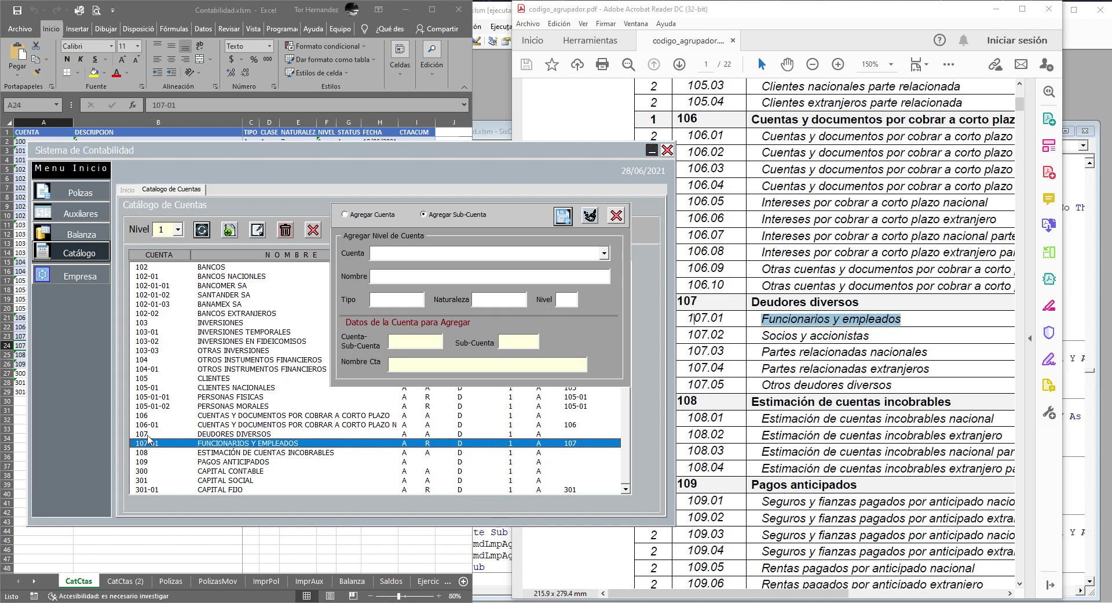
left_click(155, 434)
left_click(147, 454)
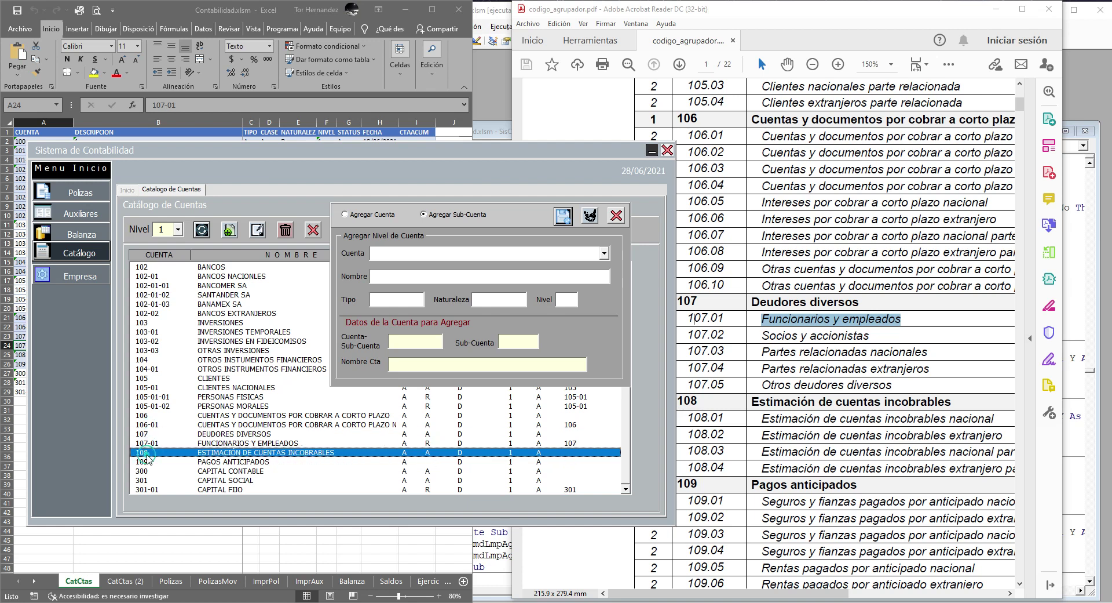
left_click(149, 425)
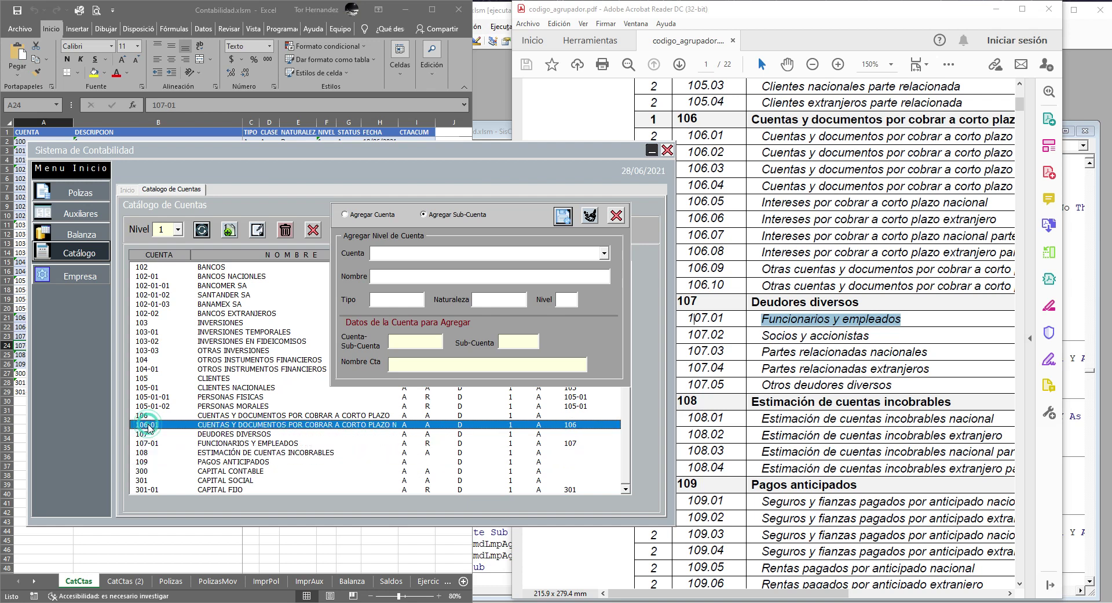
left_click(152, 453)
left_click(154, 442)
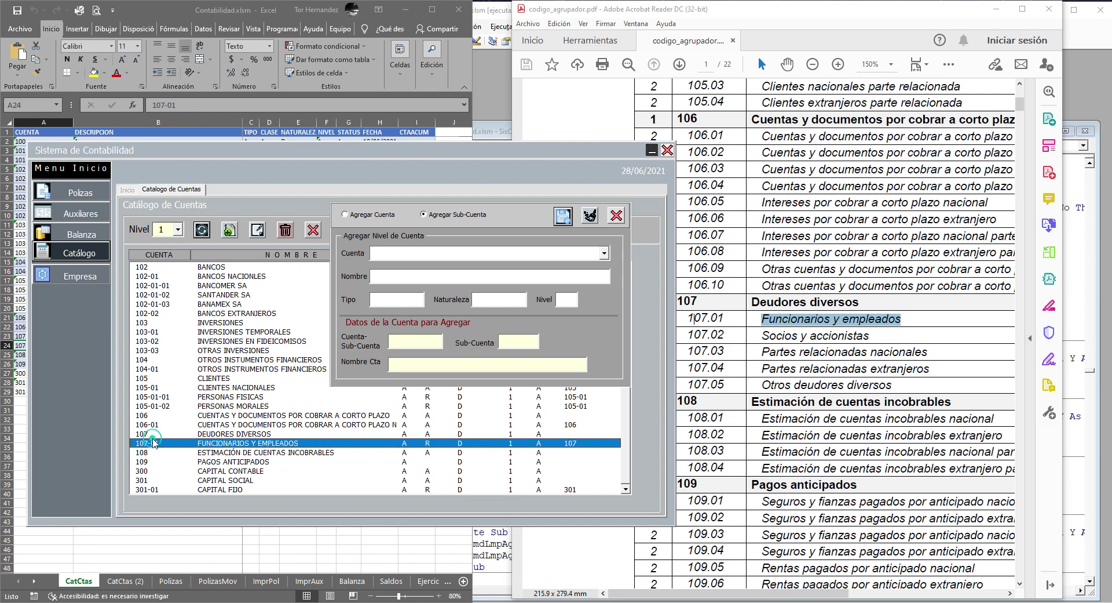
left_click(177, 436)
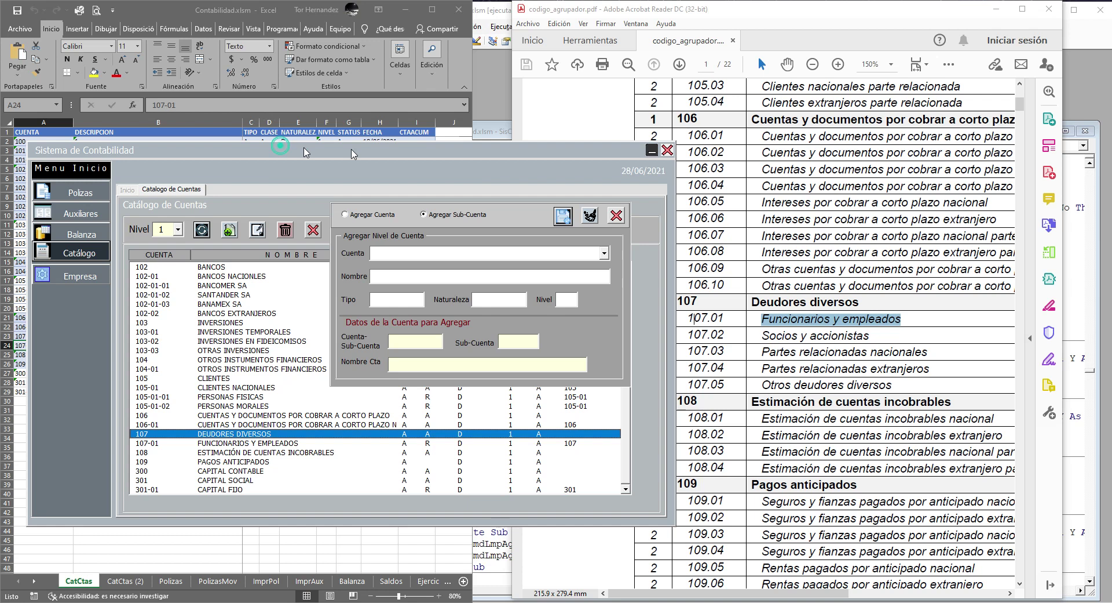
left_click_drag(282, 151, 436, 146)
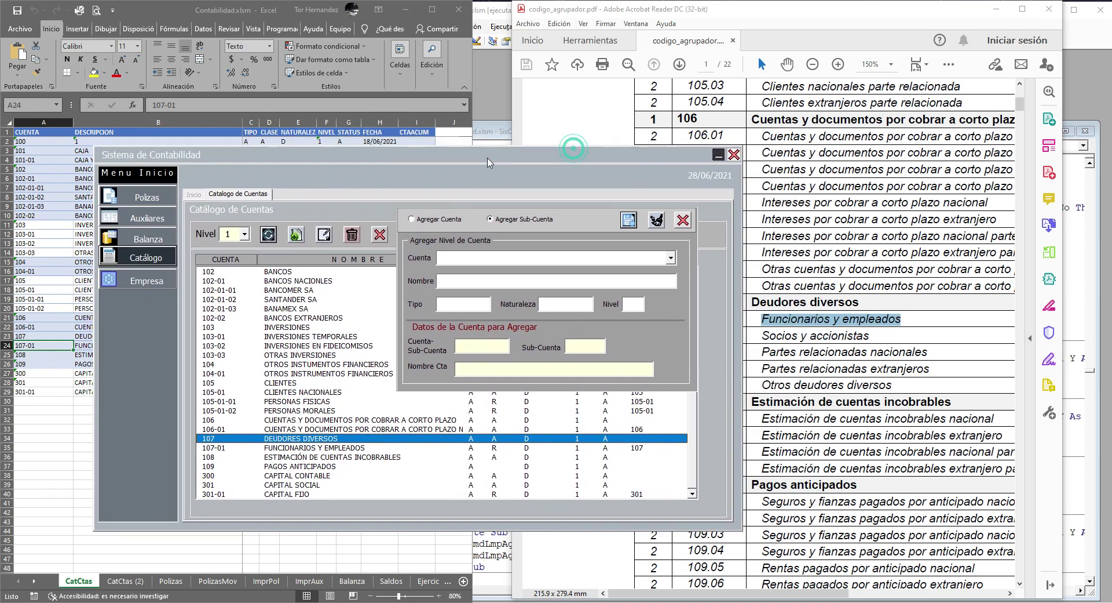
left_click_drag(573, 153, 479, 173)
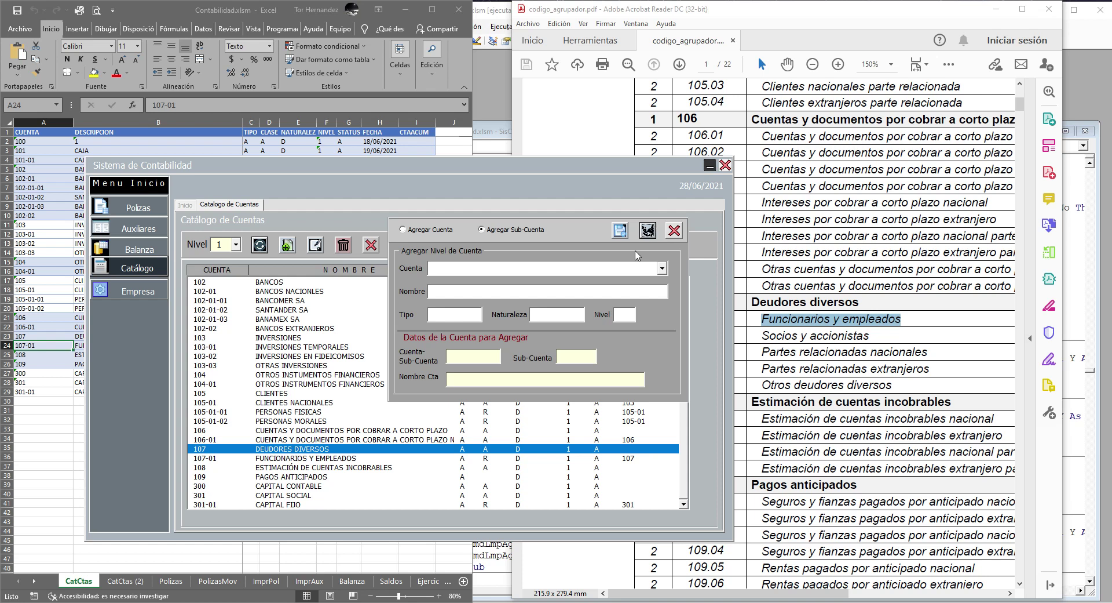
Close the Agregar panel, select row 107-01, then reopen and close the add panel
left_click(674, 231)
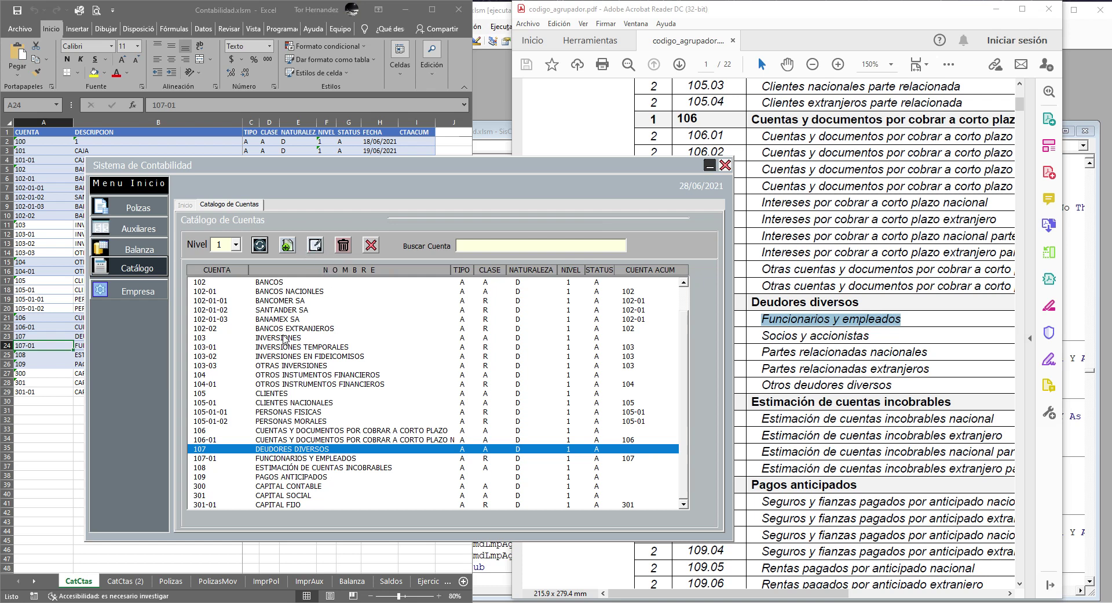
left_click(309, 459)
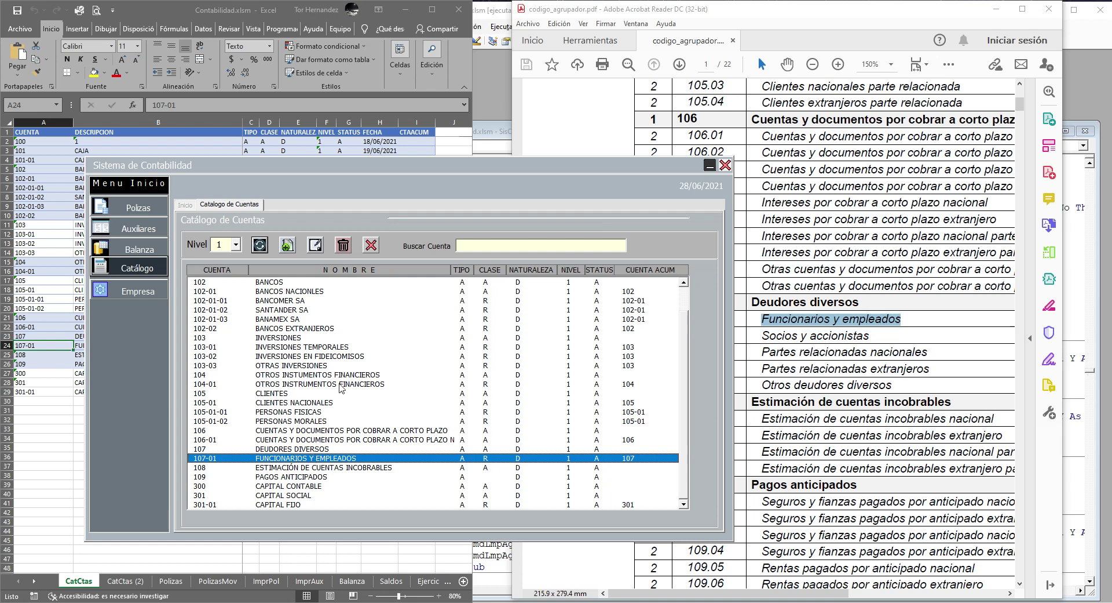
left_click(288, 246)
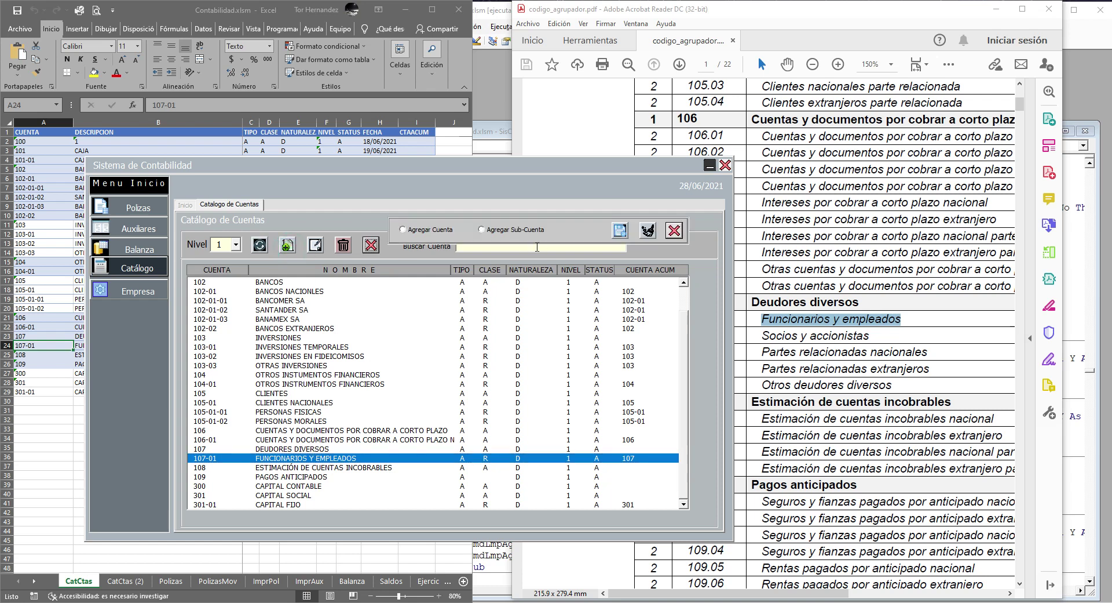
left_click(675, 231)
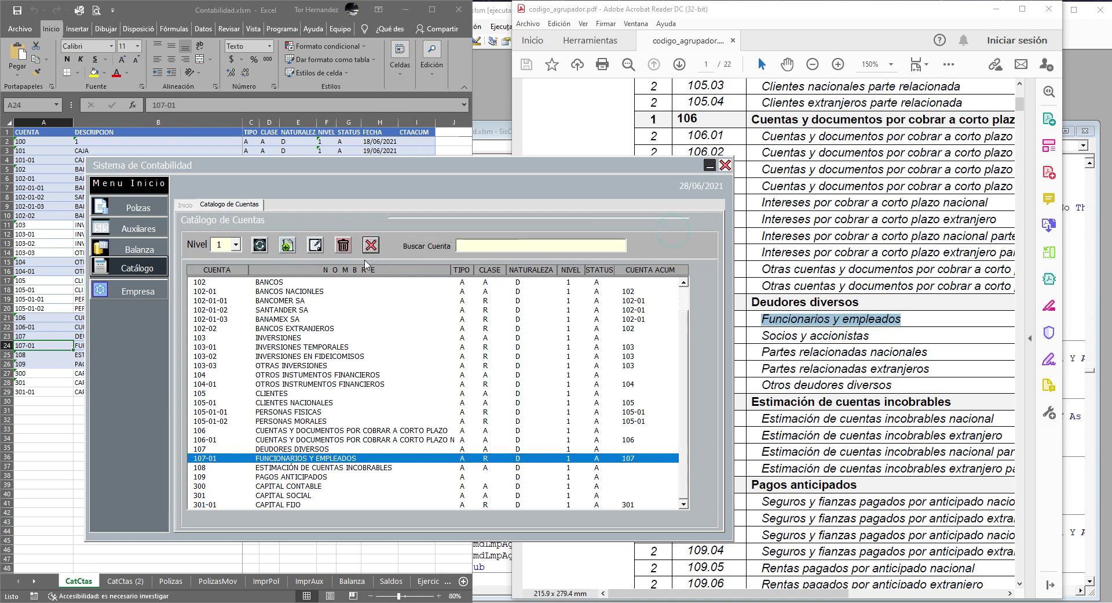
Open account 107-01's edit form without saving, then decline disabling the account
left_click(315, 245)
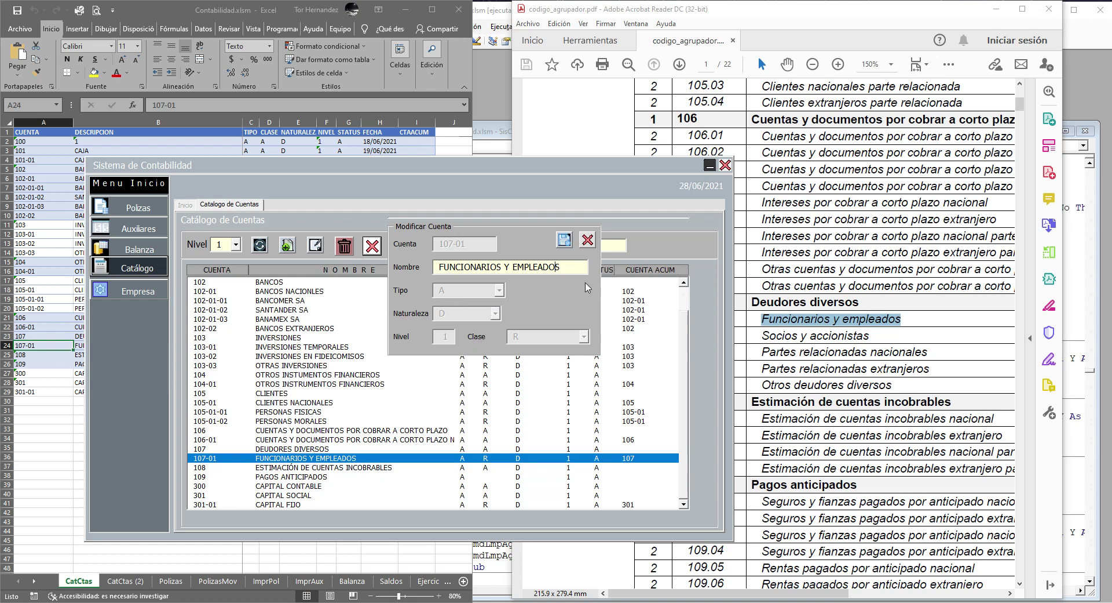
left_click_drag(579, 267, 448, 267)
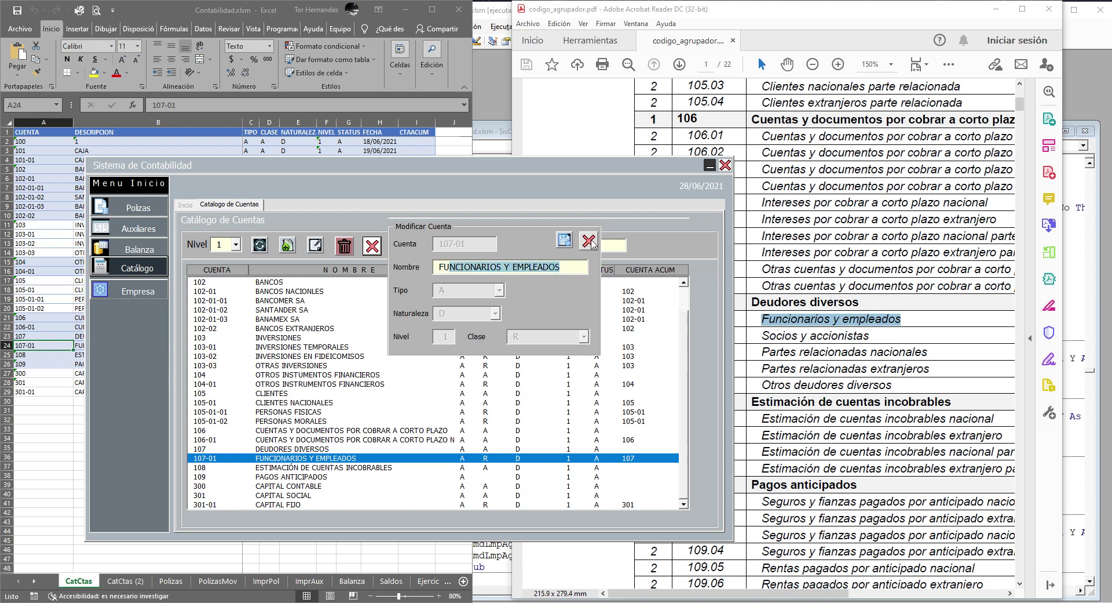
left_click(588, 239)
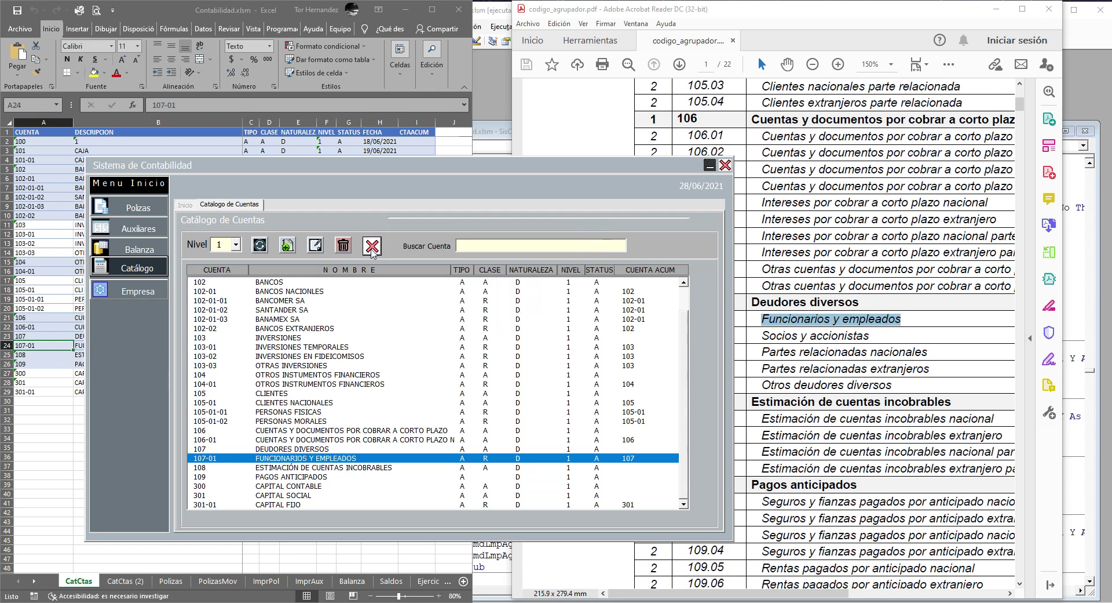
left_click(344, 246)
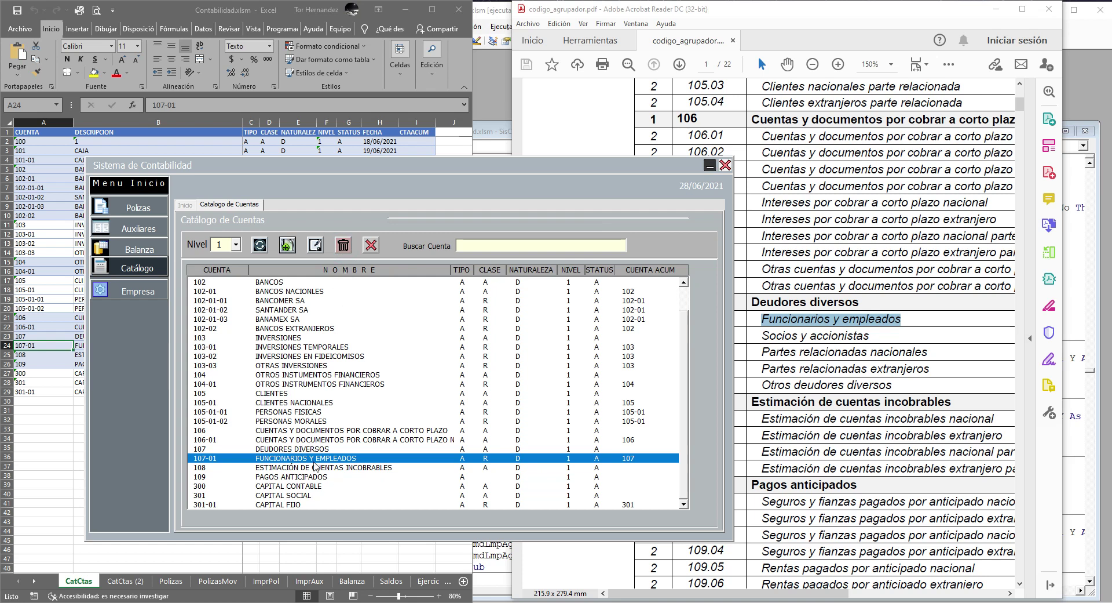
left_click(345, 248)
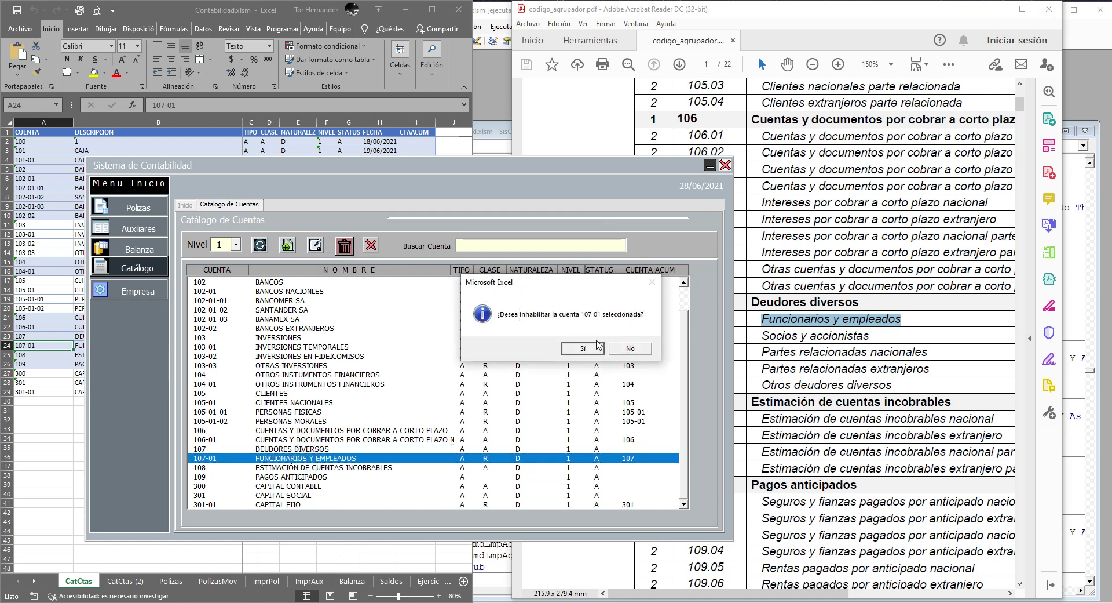
left_click(633, 350)
Rename account 107-01 to FUNCIONARIOS Y EMPLEADOSSSSS and confirm the change
left_click(317, 246)
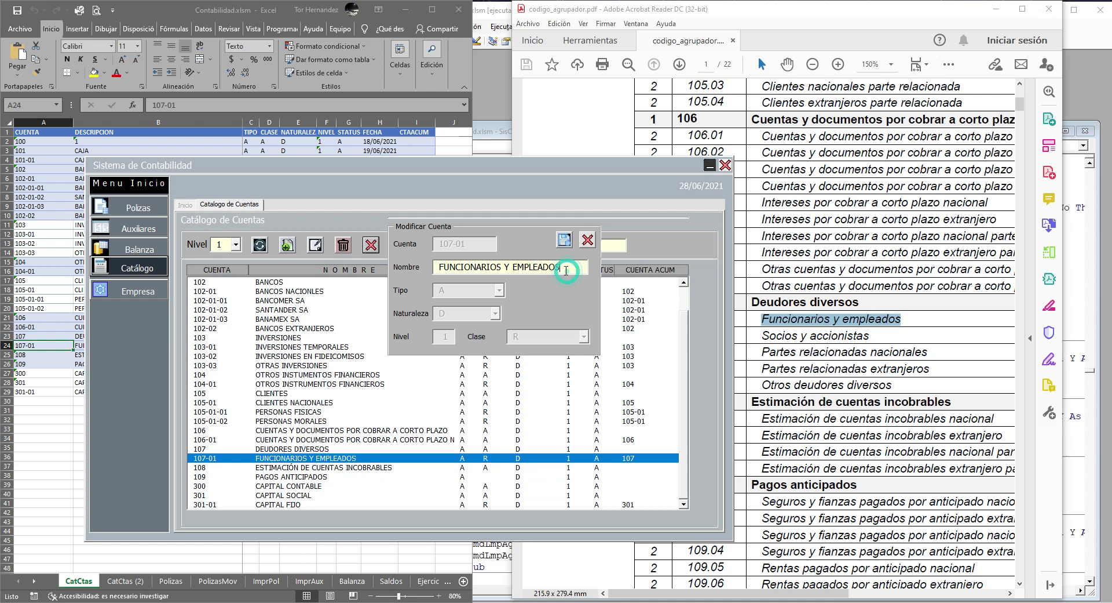
type("SSSS")
left_click(564, 239)
left_click(567, 349)
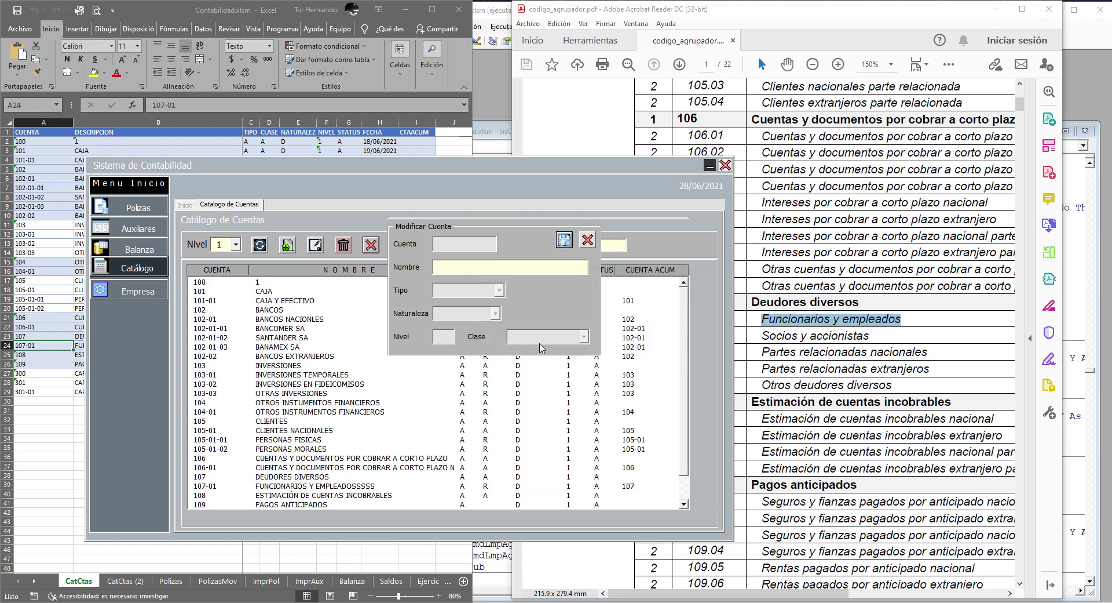
left_click(587, 240)
Remove the extra S letters, restoring 107-01's name to FUNCIONARIOS Y EMPLEADOS
left_click(310, 458)
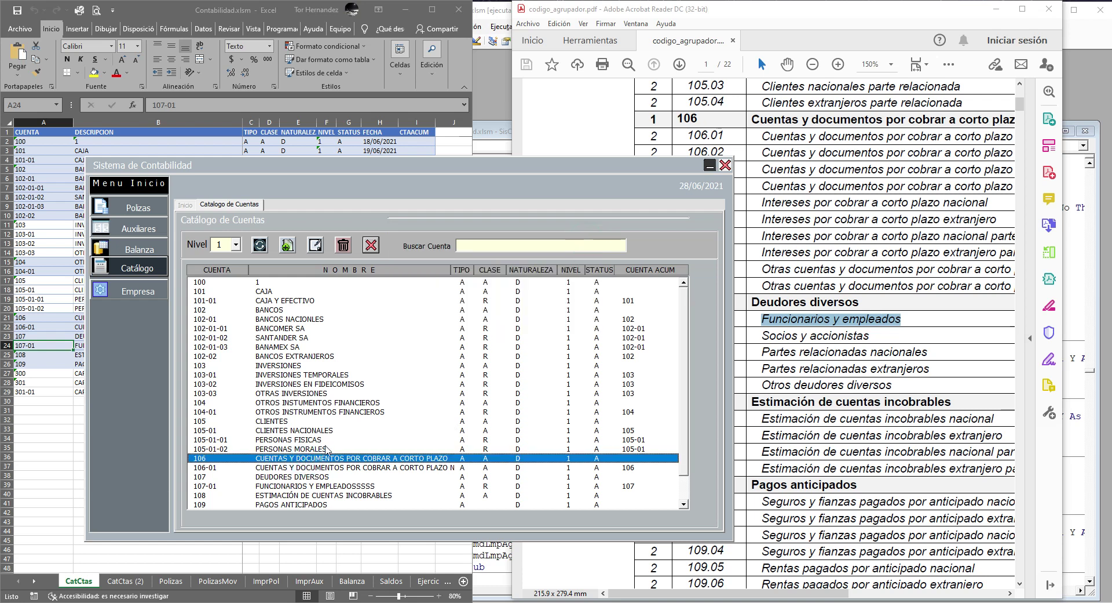
left_click(306, 476)
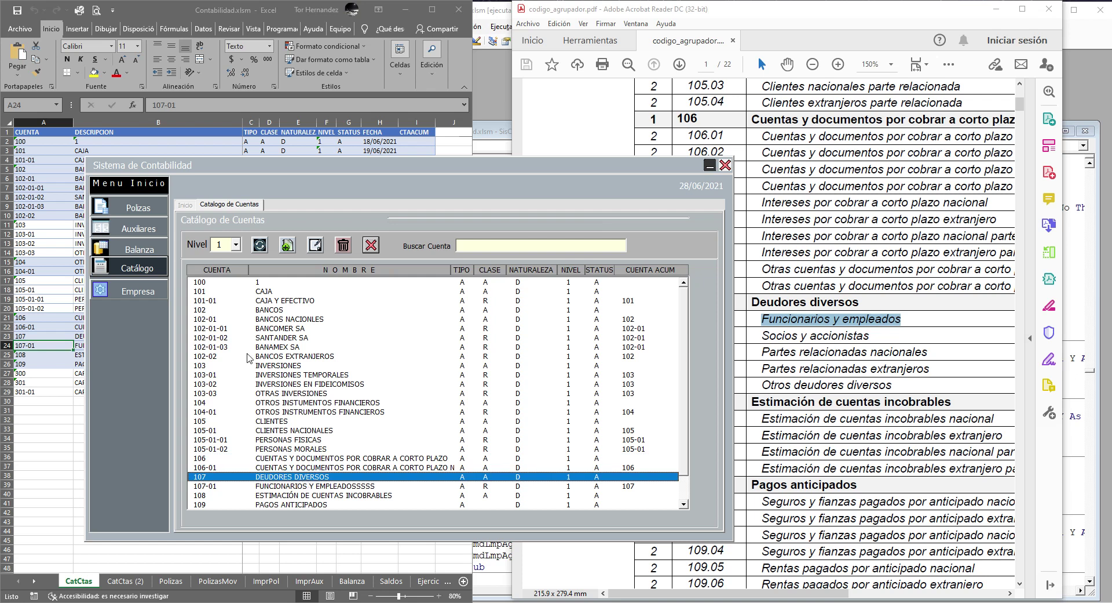
left_click(351, 487)
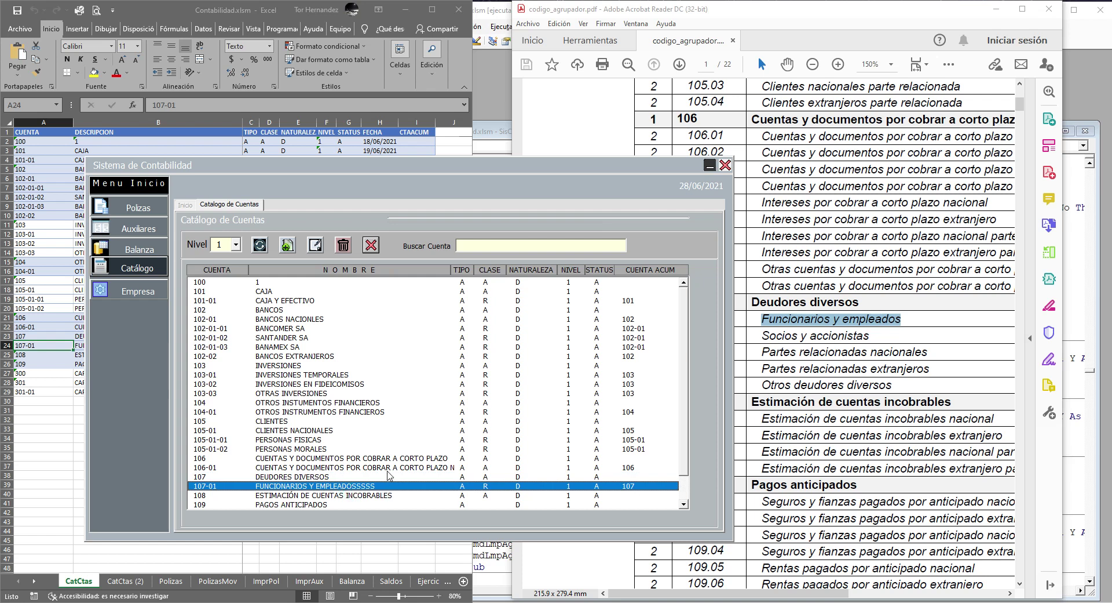
left_click(321, 251)
left_click_drag(585, 267, 567, 268)
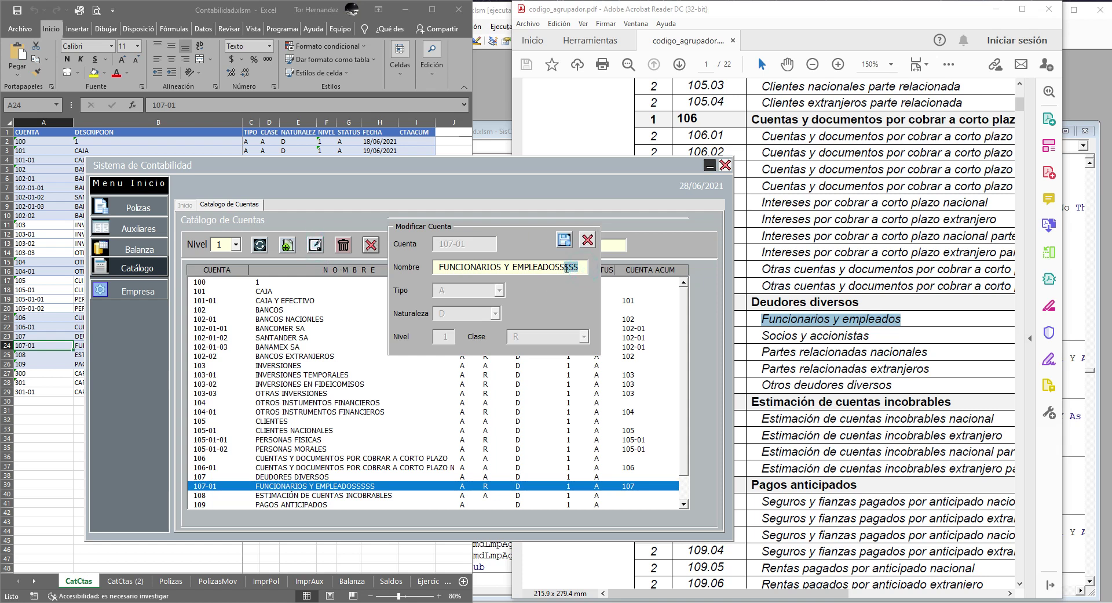
key("BackSpace")
left_click(564, 239)
left_click(565, 348)
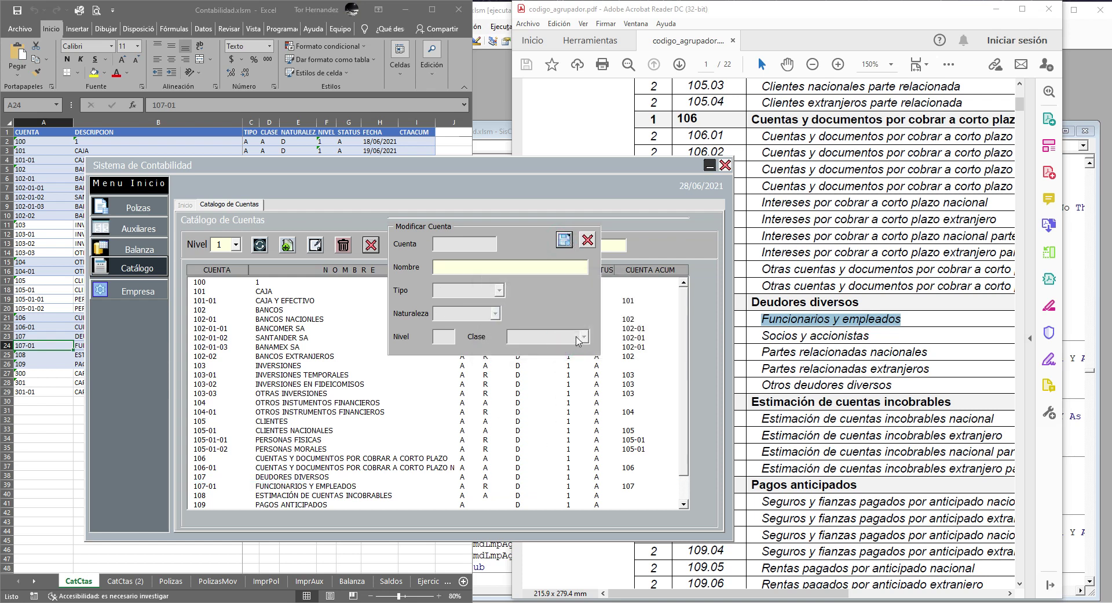
left_click(344, 487)
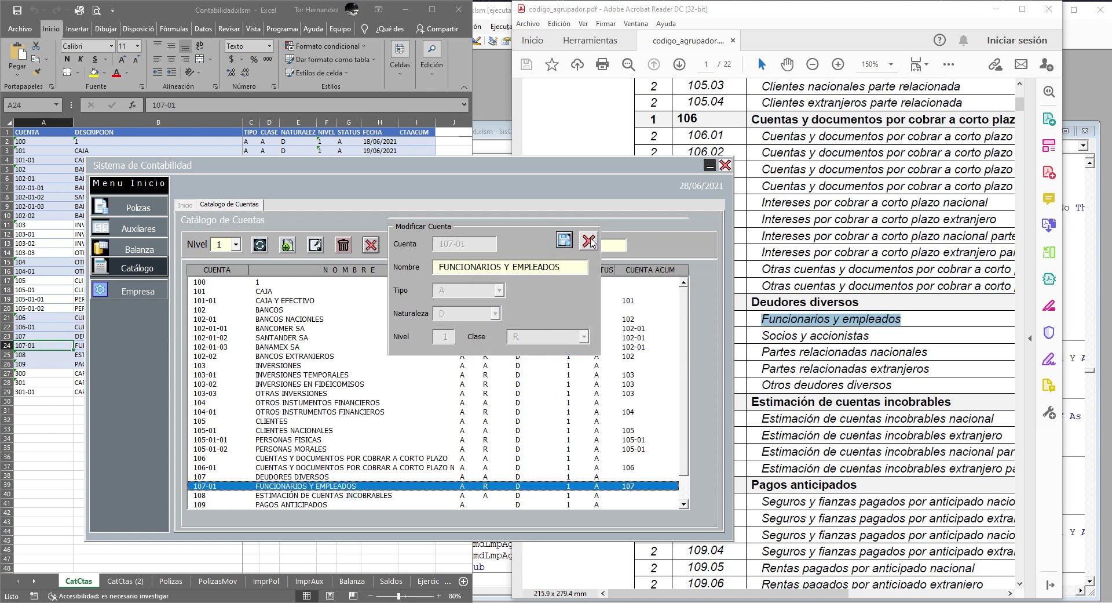
left_click(591, 243)
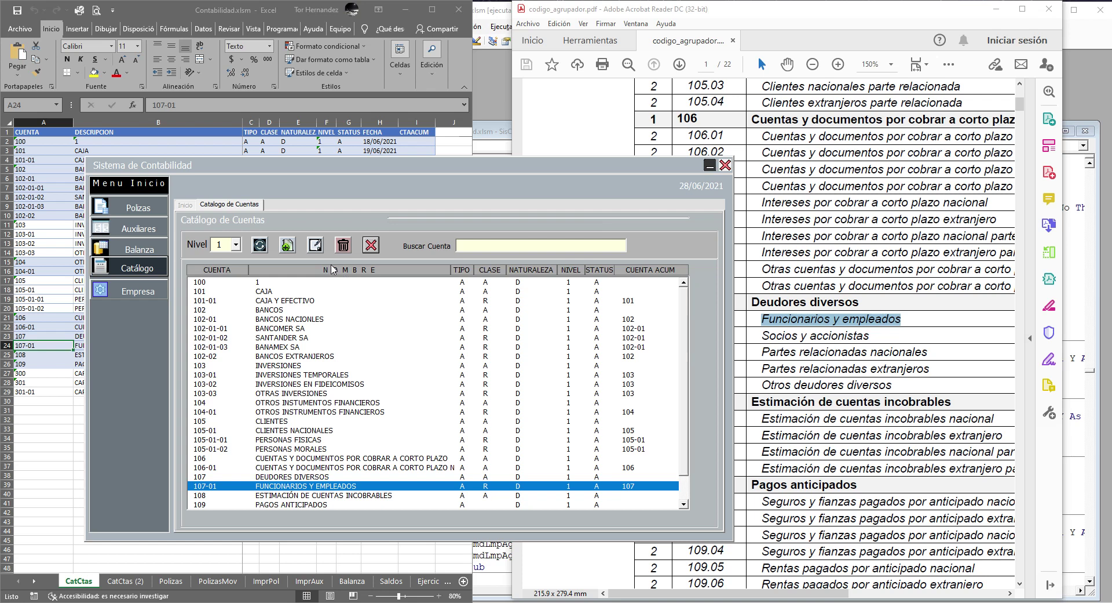
Select accounts 100 and 103-02, cancel Agregar and Modificar, then close the catalog with Sí
left_click(354, 282)
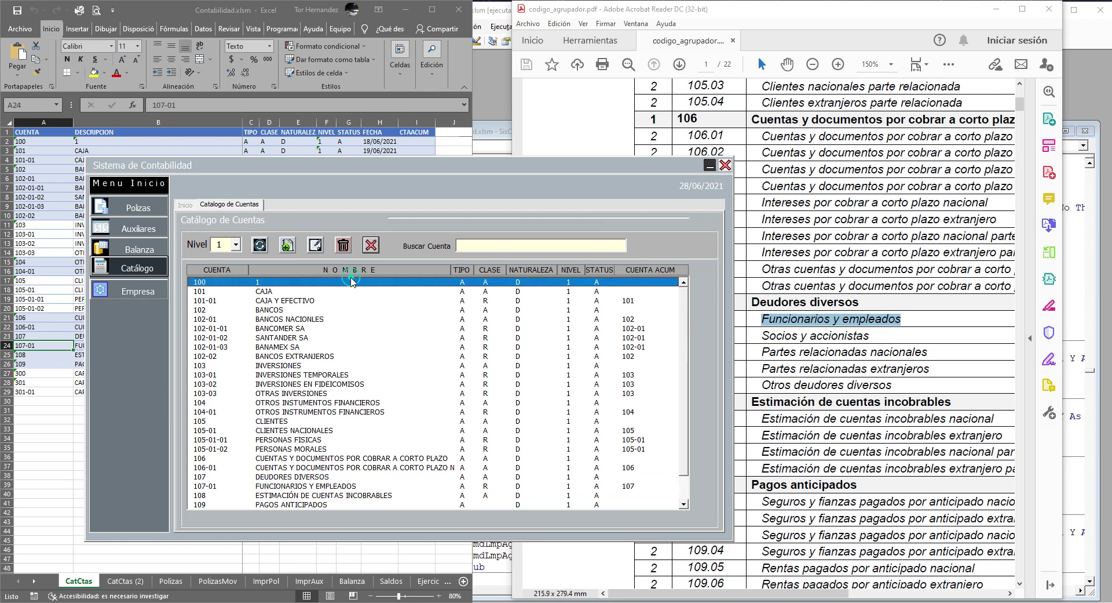
left_click(323, 384)
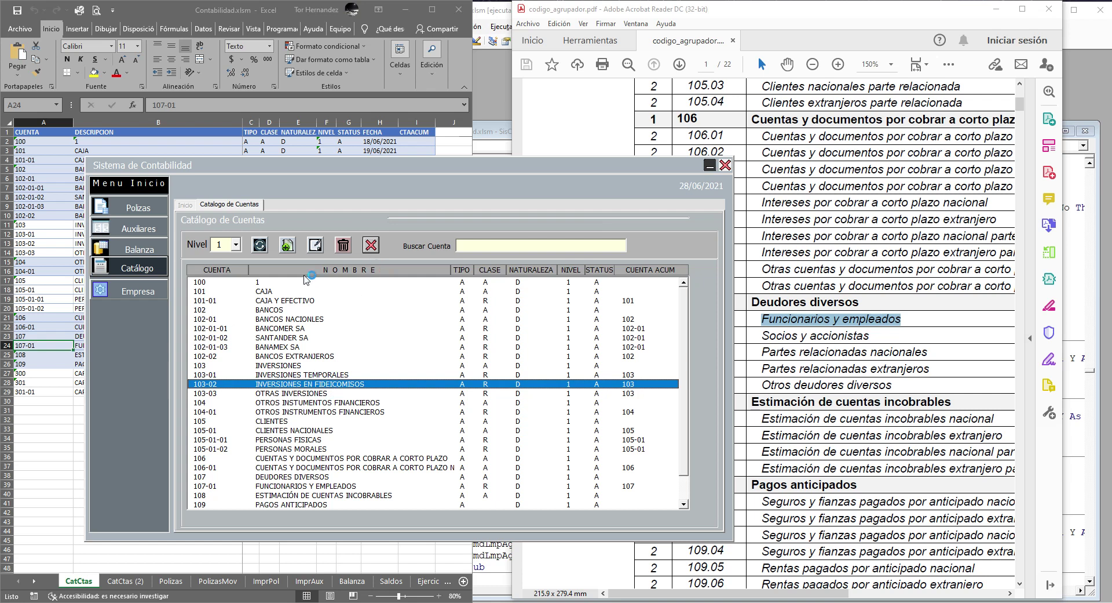
left_click(288, 248)
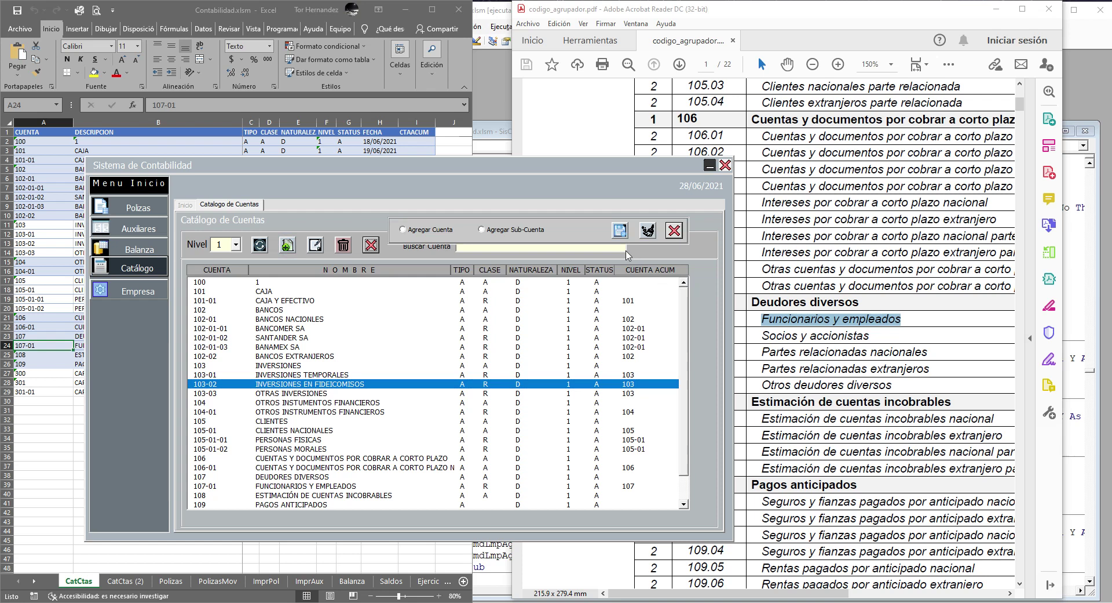
left_click(674, 231)
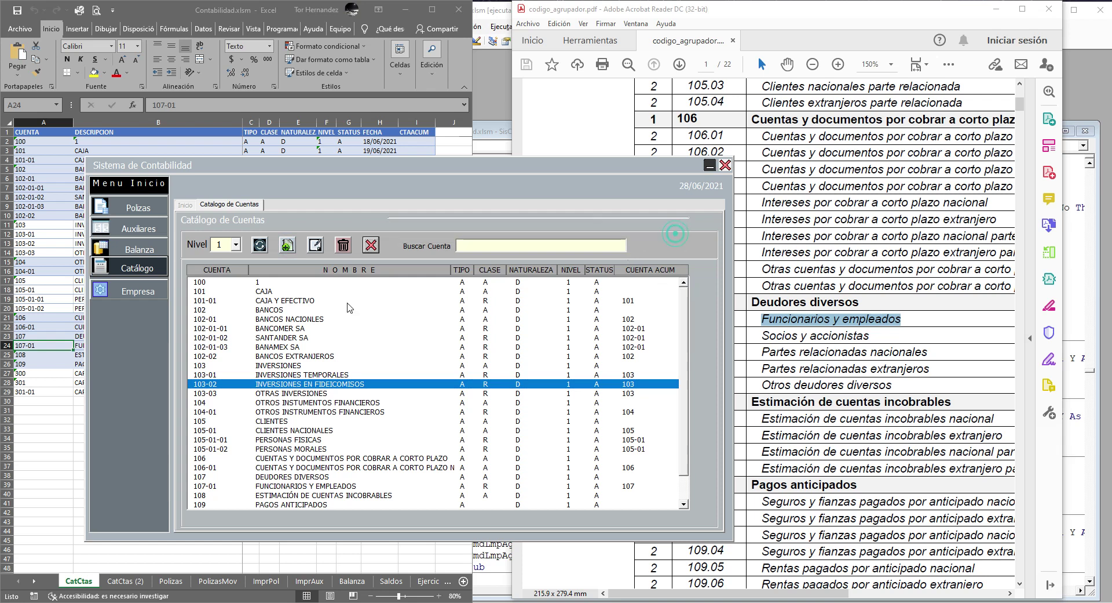
left_click(317, 245)
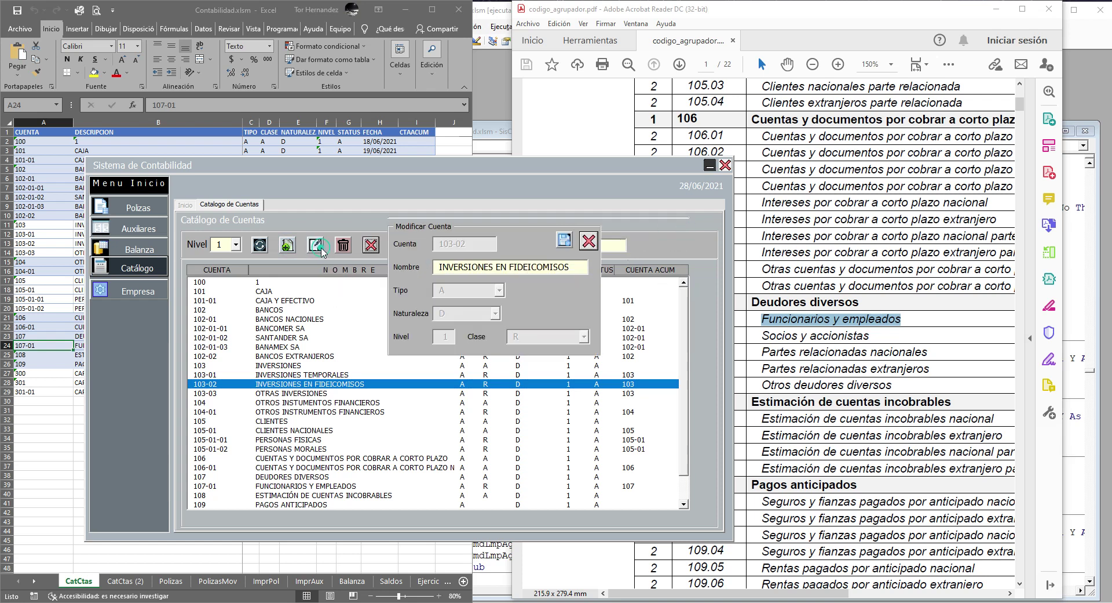
left_click(587, 240)
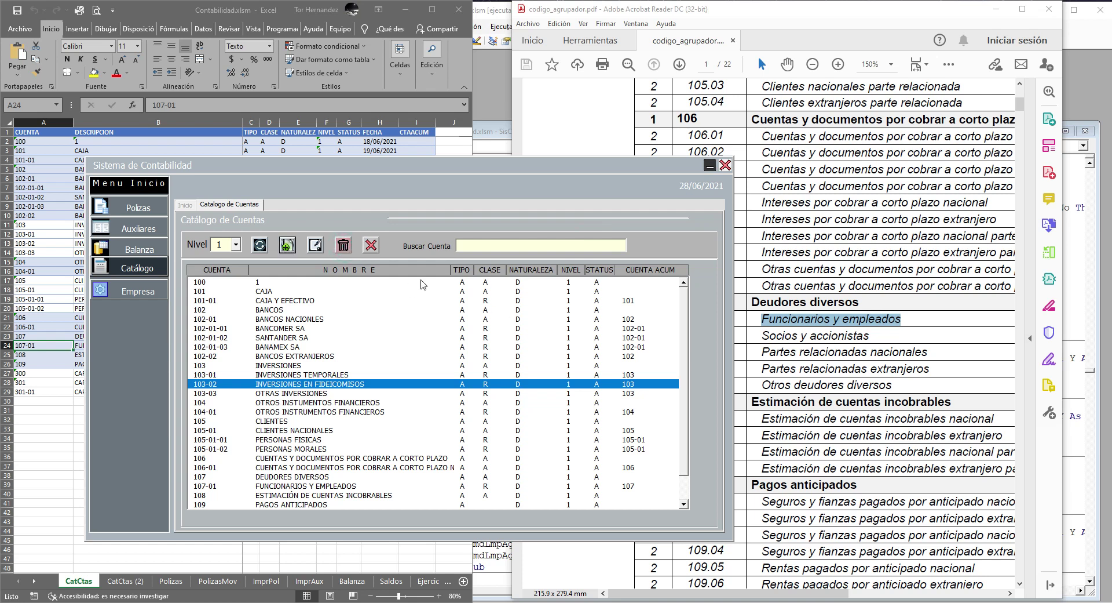
left_click(371, 246)
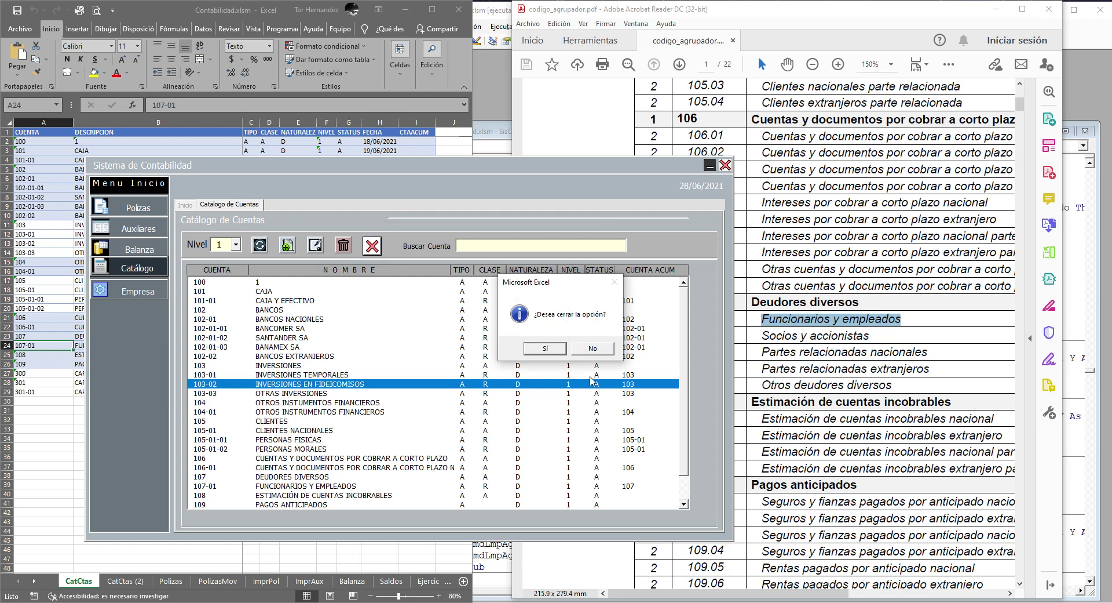
left_click(549, 348)
Load the APORTACION DE CAPITAL voucher, cancel its capture, then show the Empresa settings
left_click(148, 213)
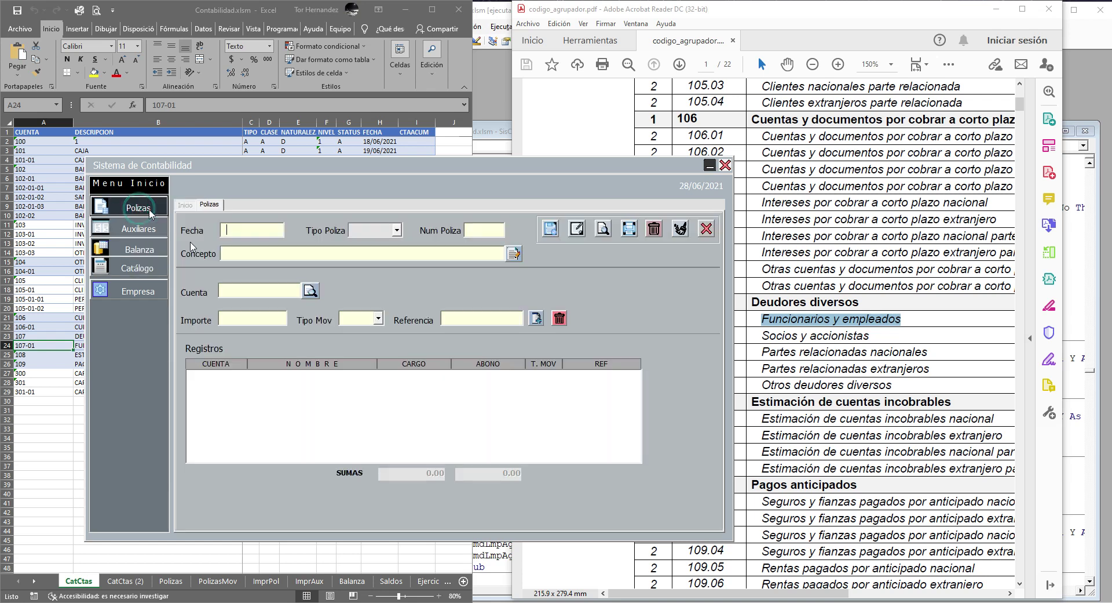
left_click(603, 229)
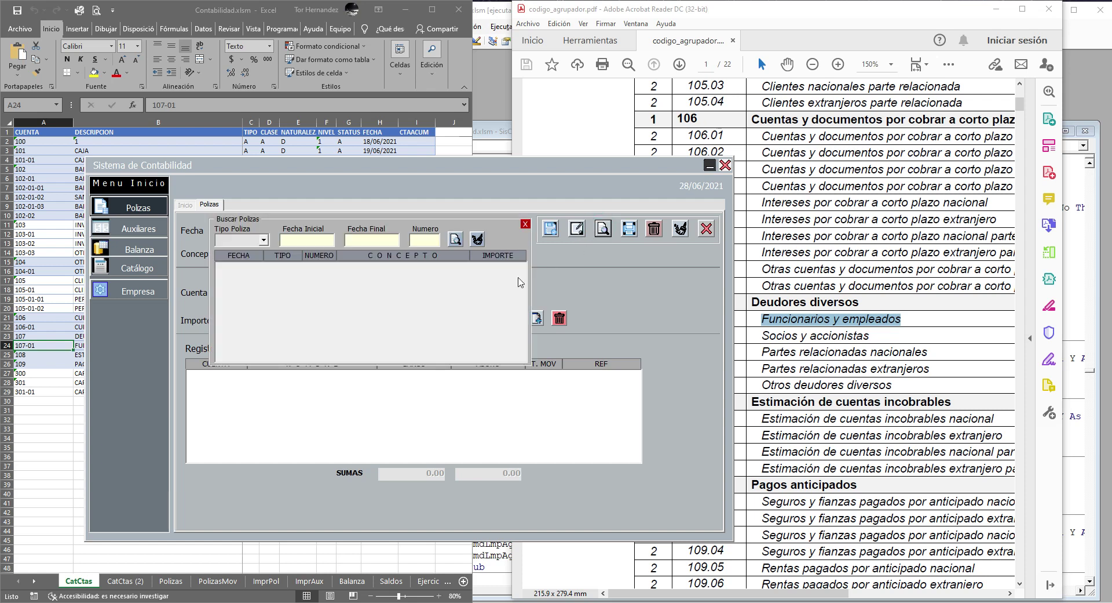
left_click(460, 242)
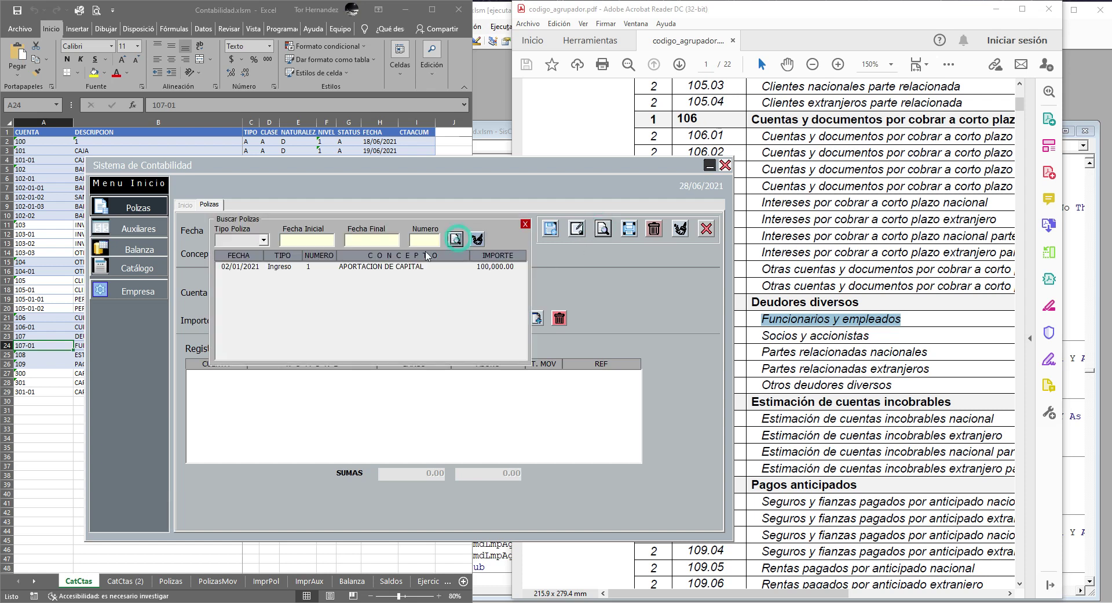
double_click(377, 268)
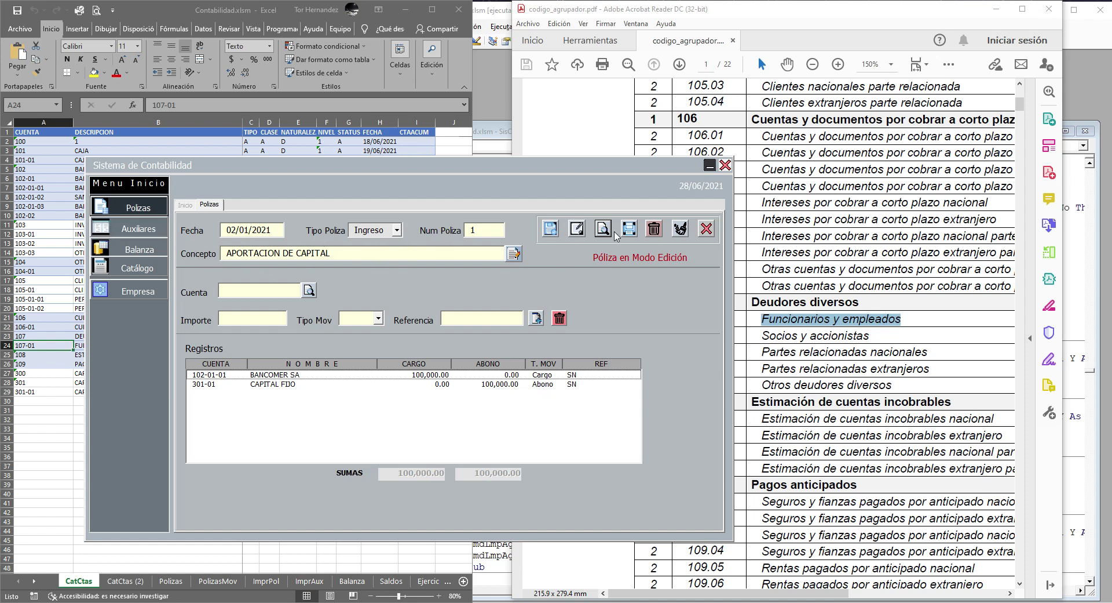
left_click(680, 228)
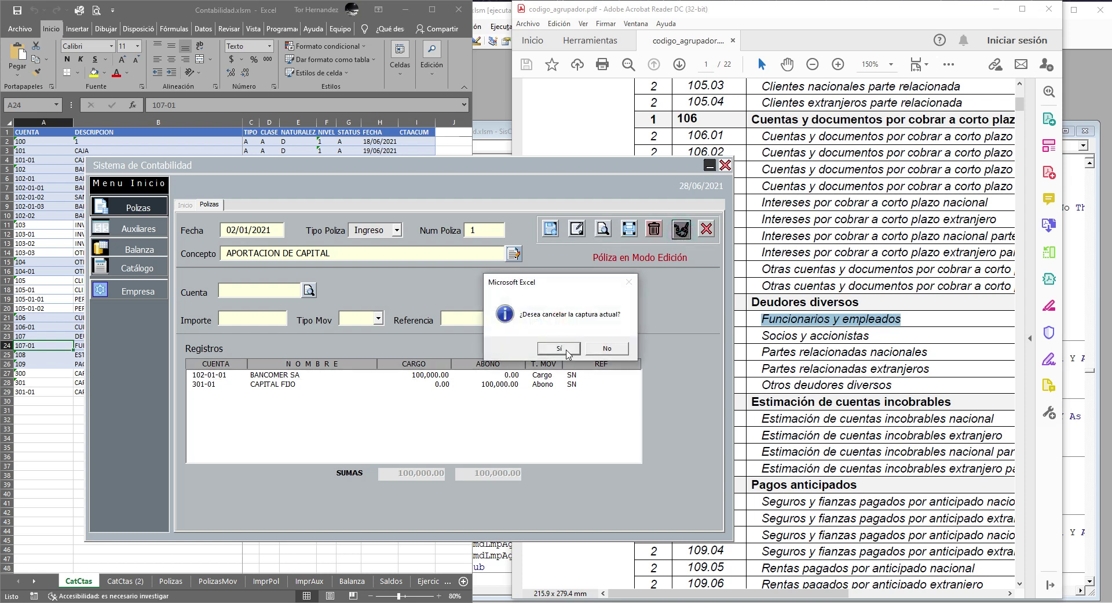
left_click(565, 350)
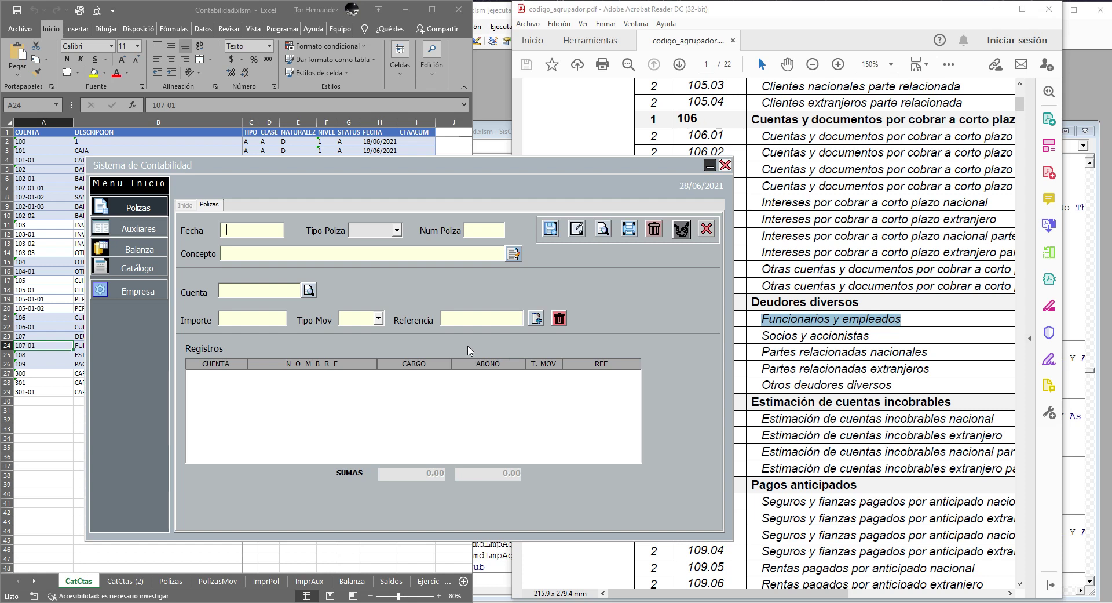
left_click(143, 297)
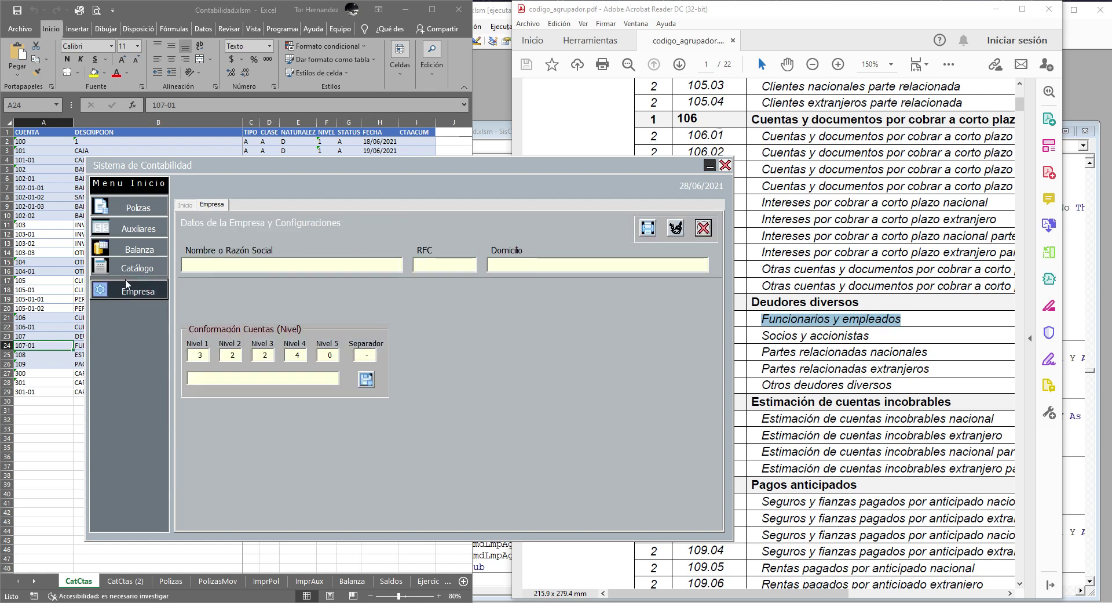
Browse catalog rows from 102-01-01 BANCOMER SA down to 104-01, then return to Polizas
left_click(145, 273)
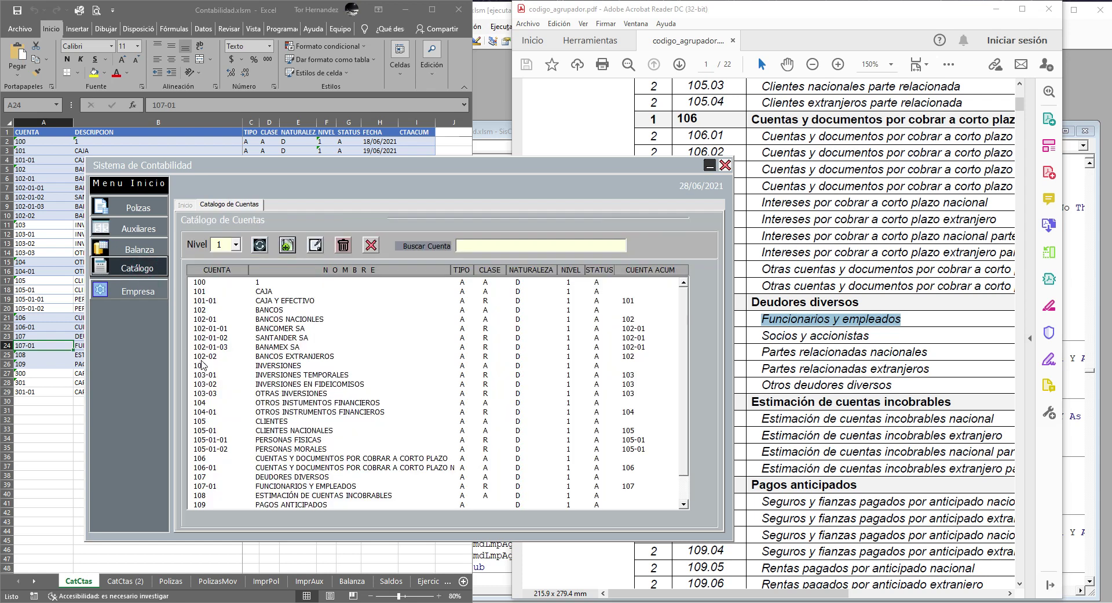
left_click(213, 328)
left_click(213, 347)
left_click(212, 375)
left_click(210, 411)
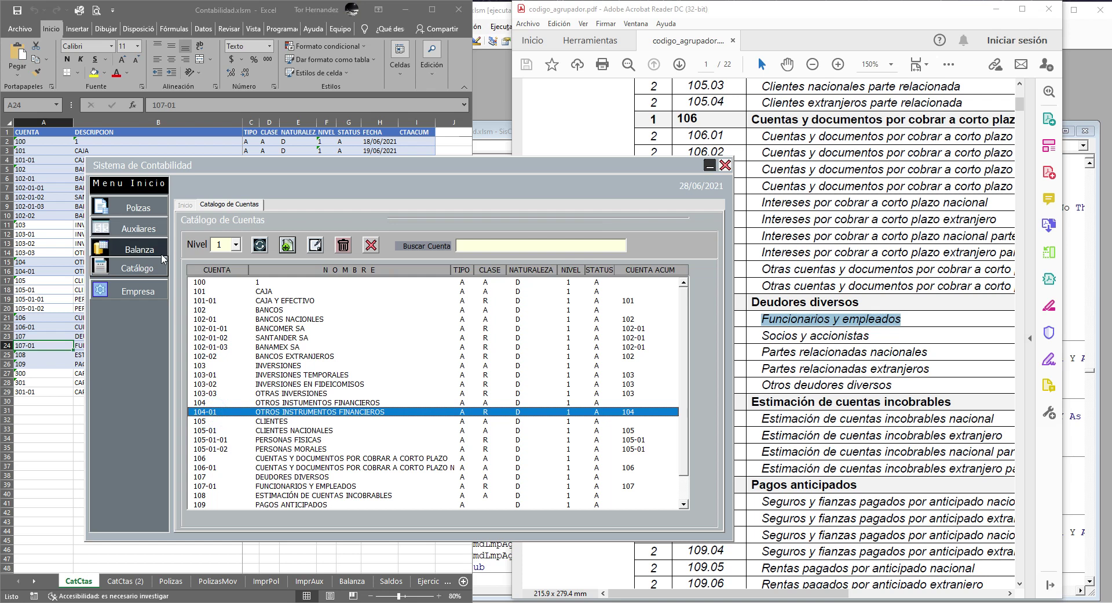
left_click(138, 207)
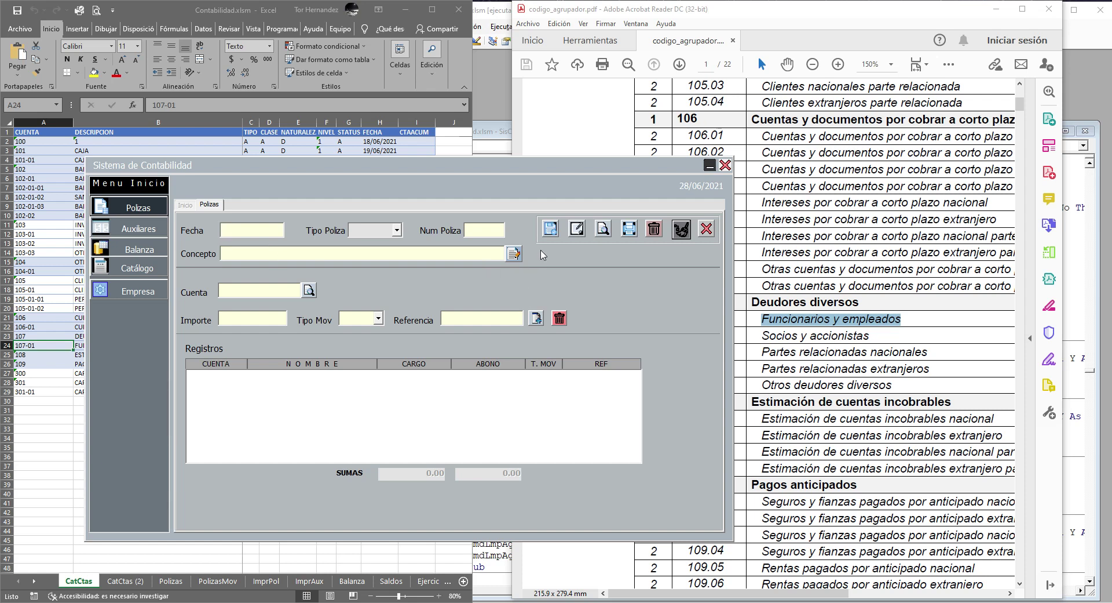
Search account 102 and pick 102-01-02 SANTANDER SA for the voucher, then open Auxiliares
left_click(310, 293)
type("102")
double_click(414, 337)
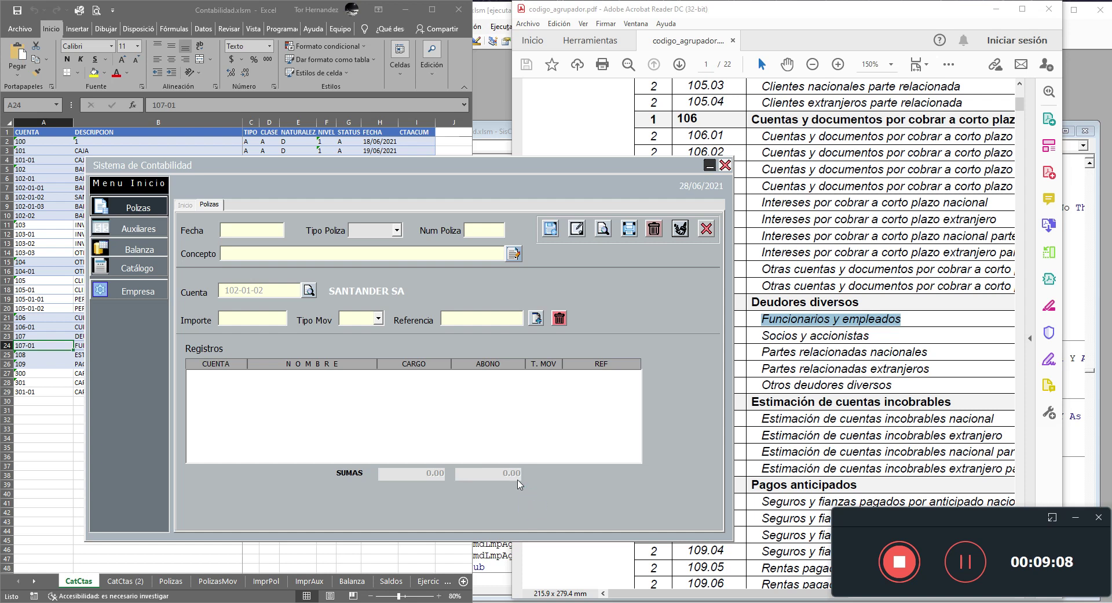
left_click(124, 229)
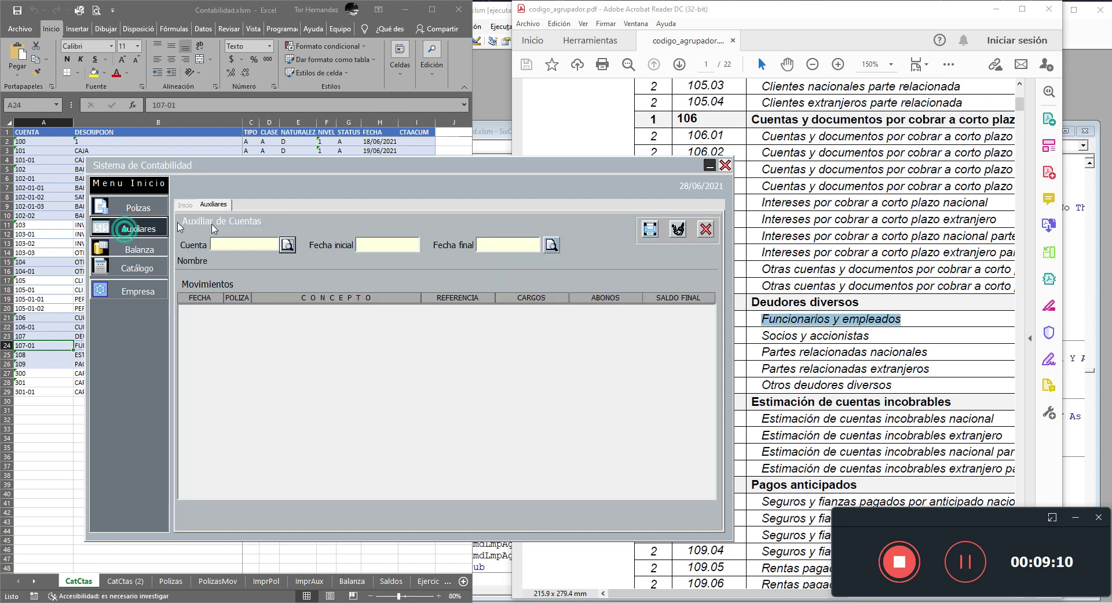
Query the 102-01-01 BANCOMER SA ledger for 01/06/2021 to 30/06/2021
left_click(287, 244)
type("1")
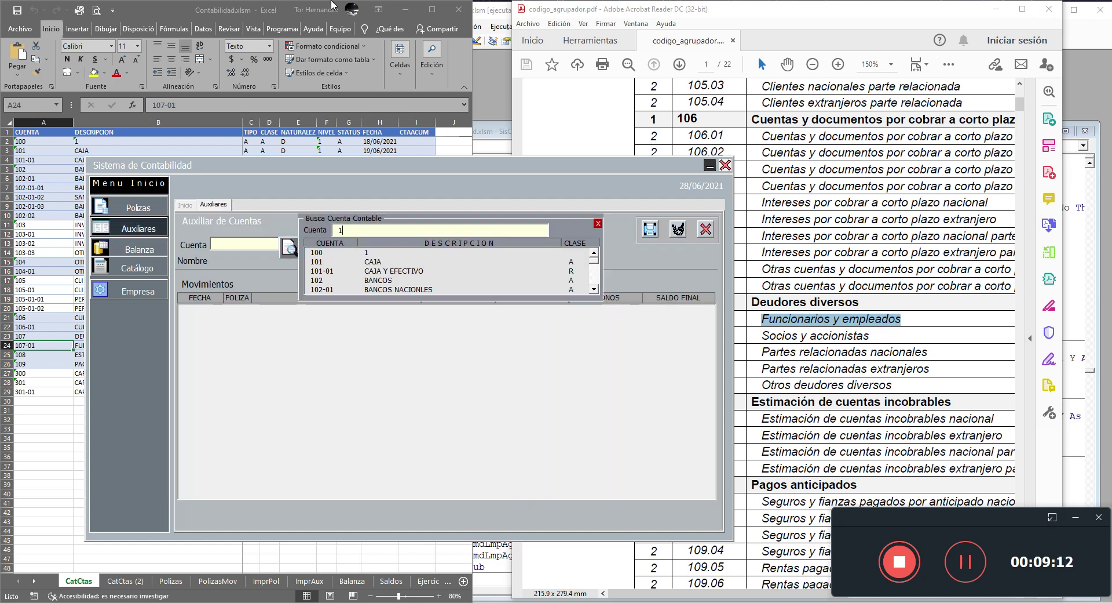
type("02")
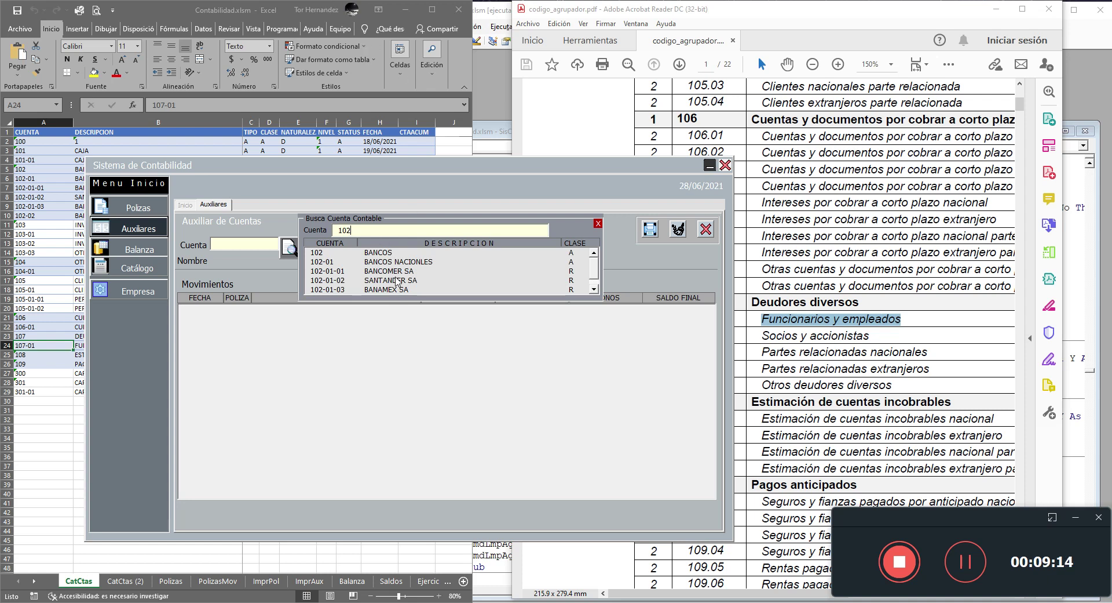
double_click(396, 271)
type("01")
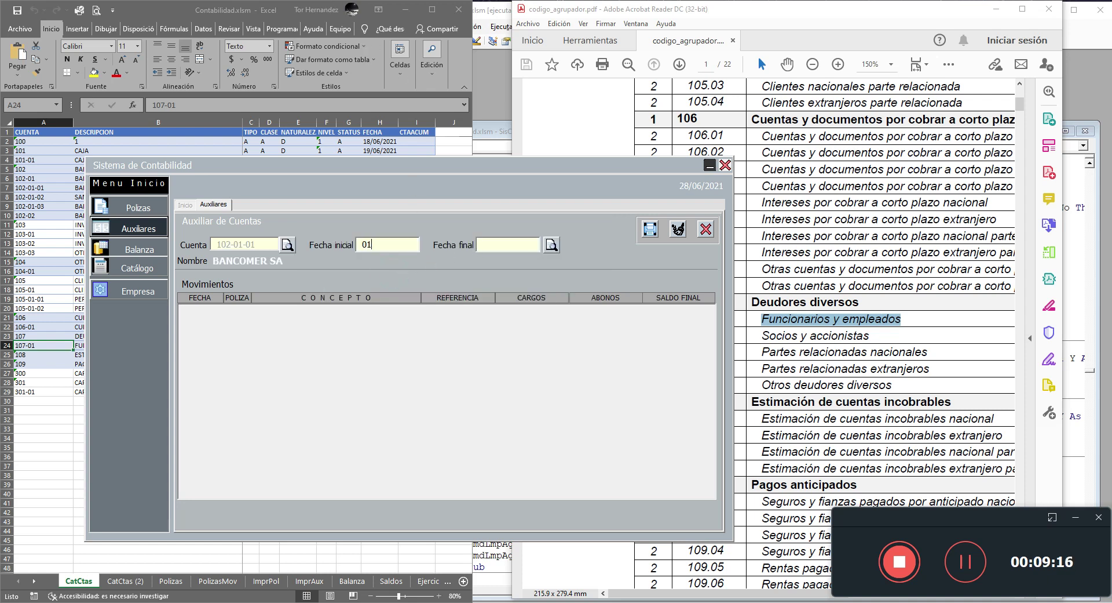
type("6/2021")
type("/2021")
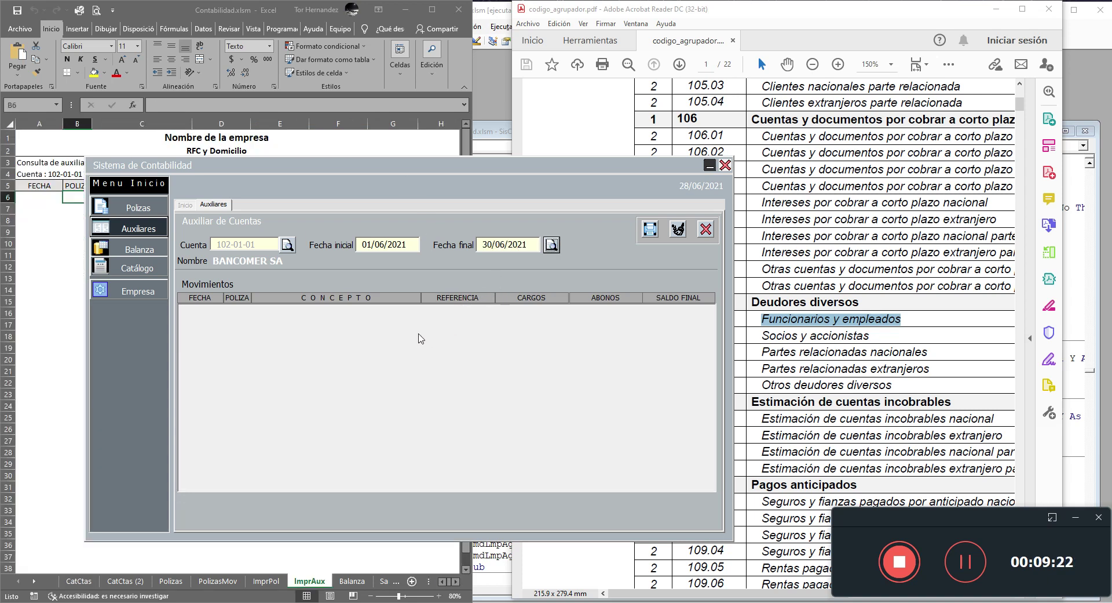
left_click(552, 250)
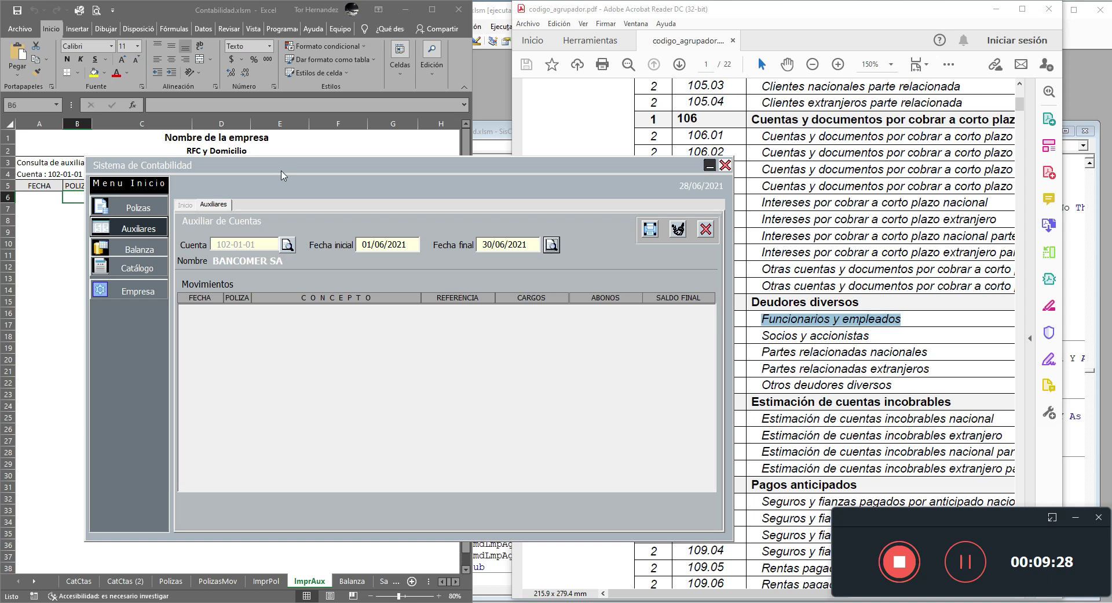
left_click_drag(282, 165, 299, 151)
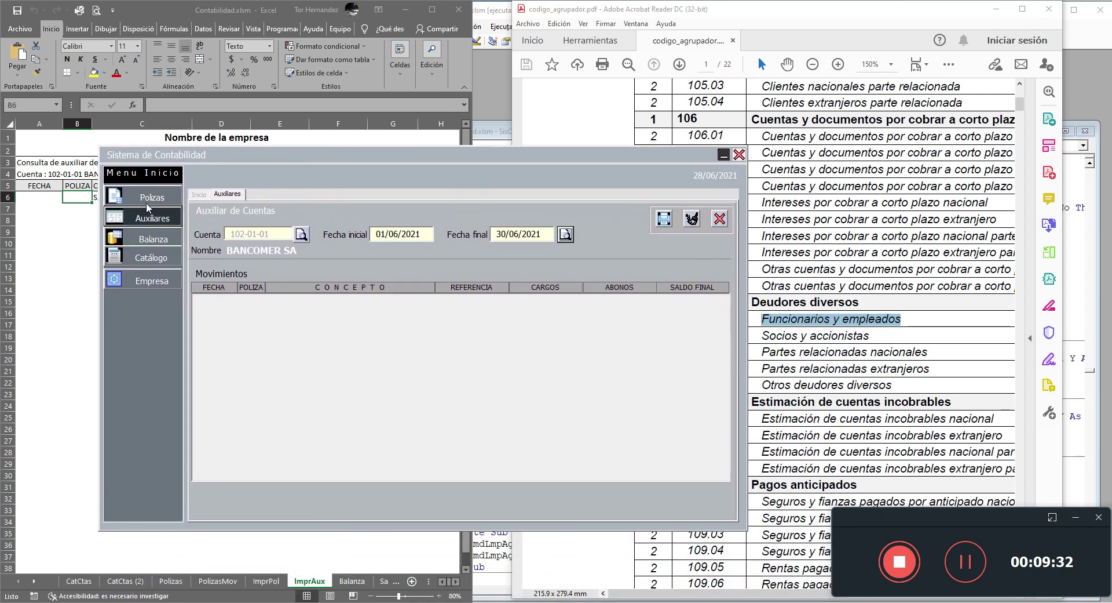
Load the APORTACION DE CAPITAL voucher, then set the ledger account to 102-01-01 BANCOMER SA
left_click(152, 196)
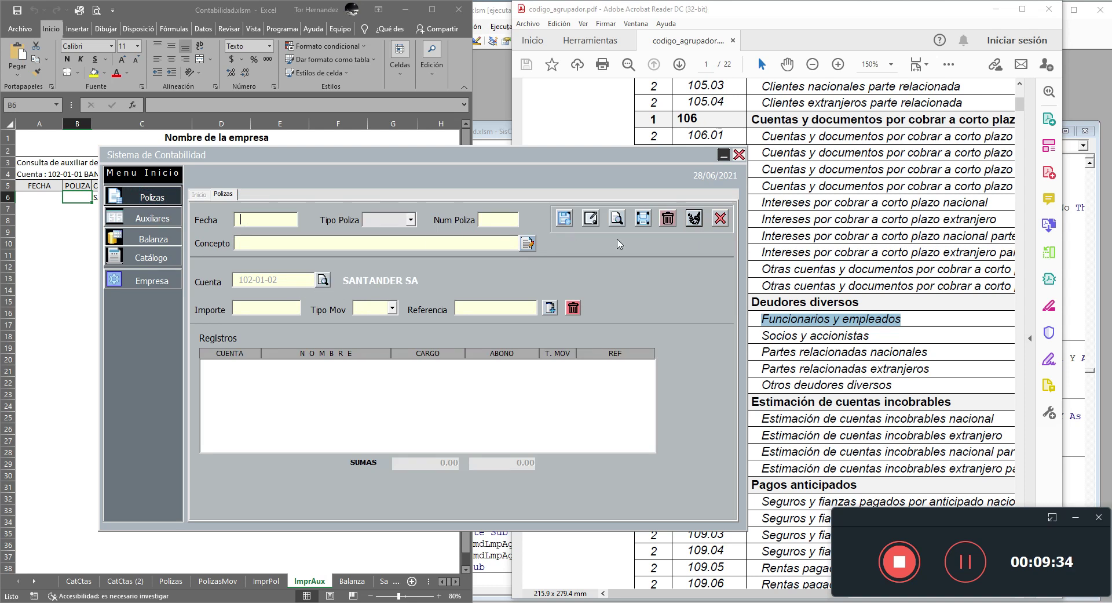
left_click(618, 220)
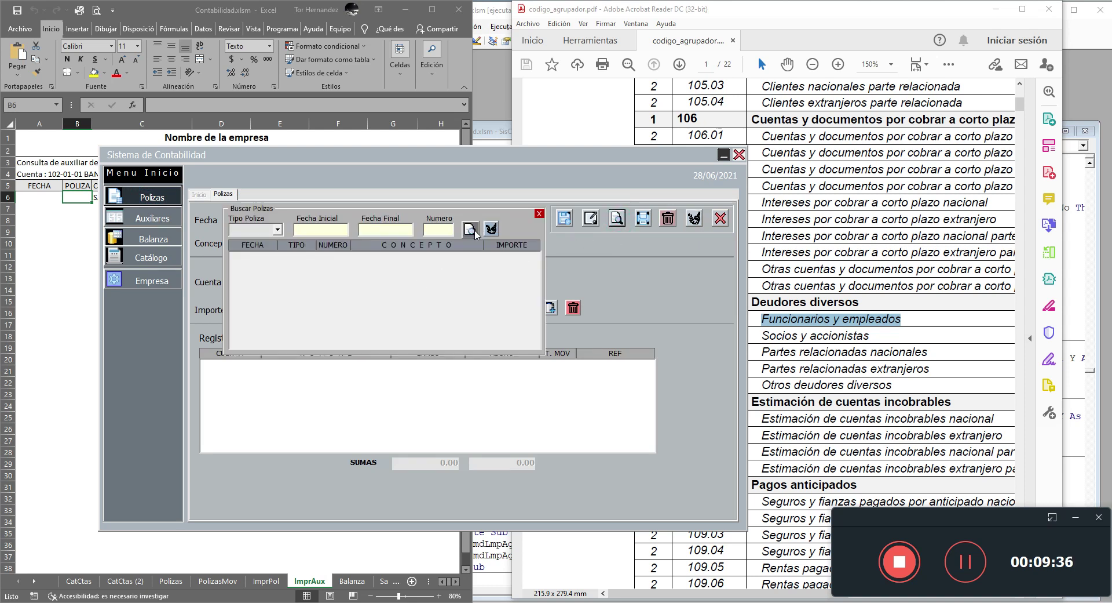
double_click(378, 257)
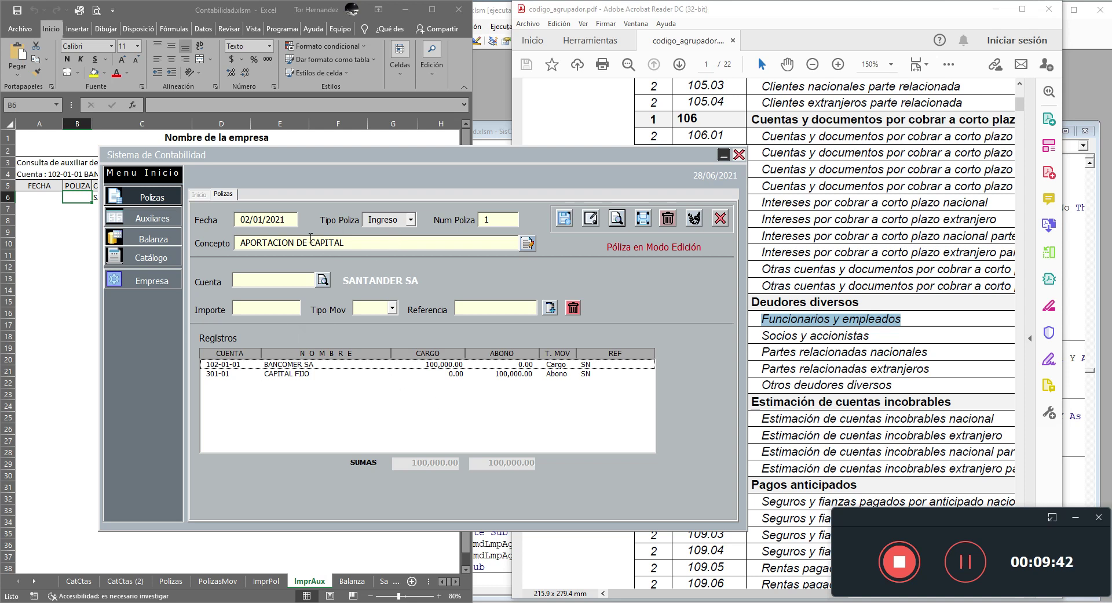
left_click(151, 220)
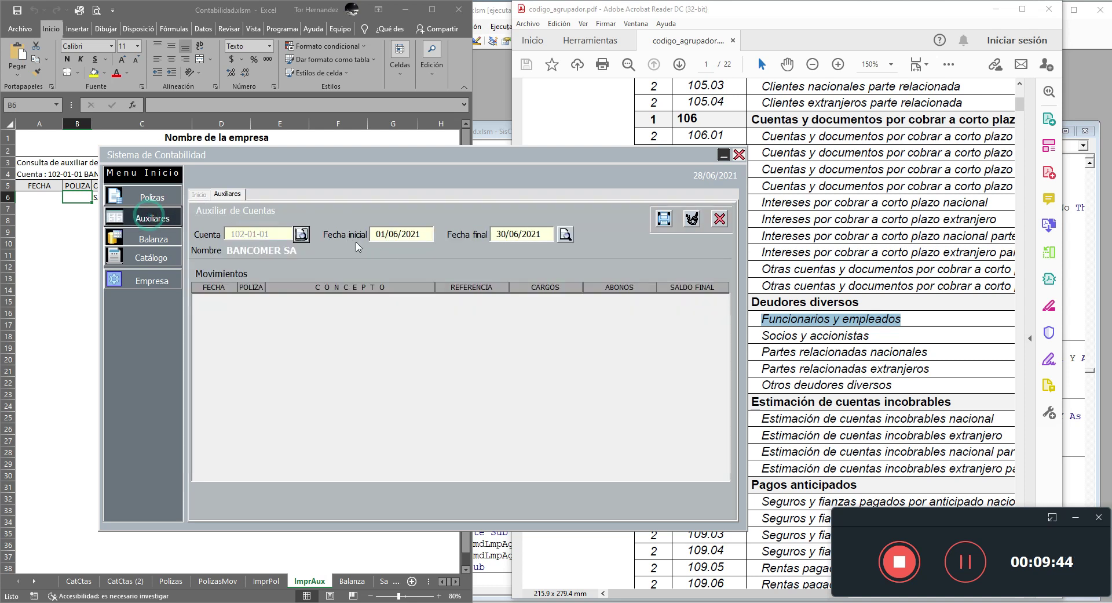
left_click(301, 234)
type("10")
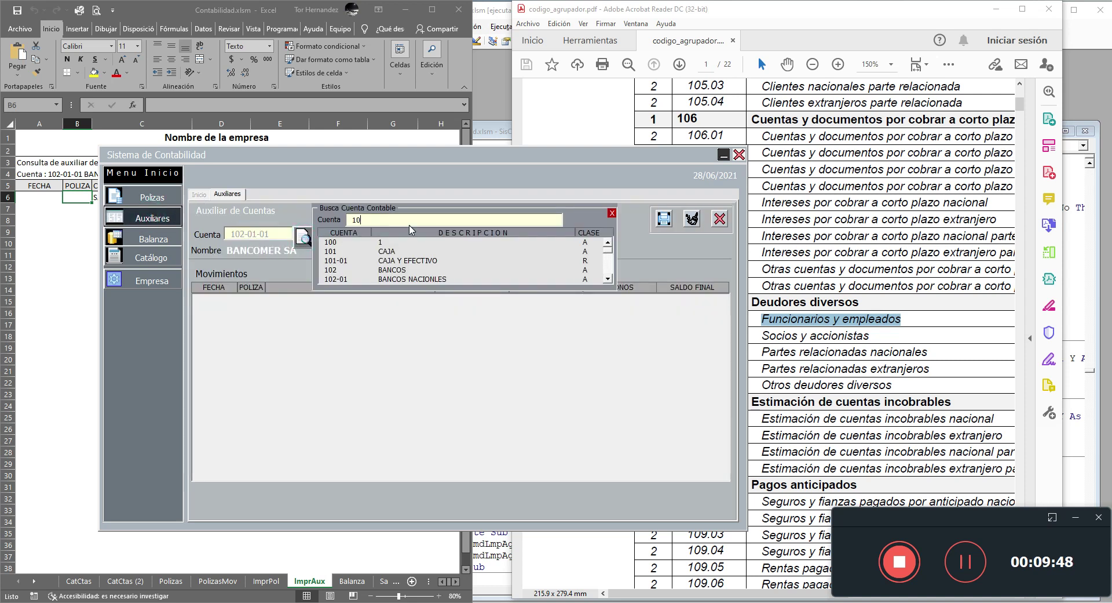
type("2")
double_click(411, 264)
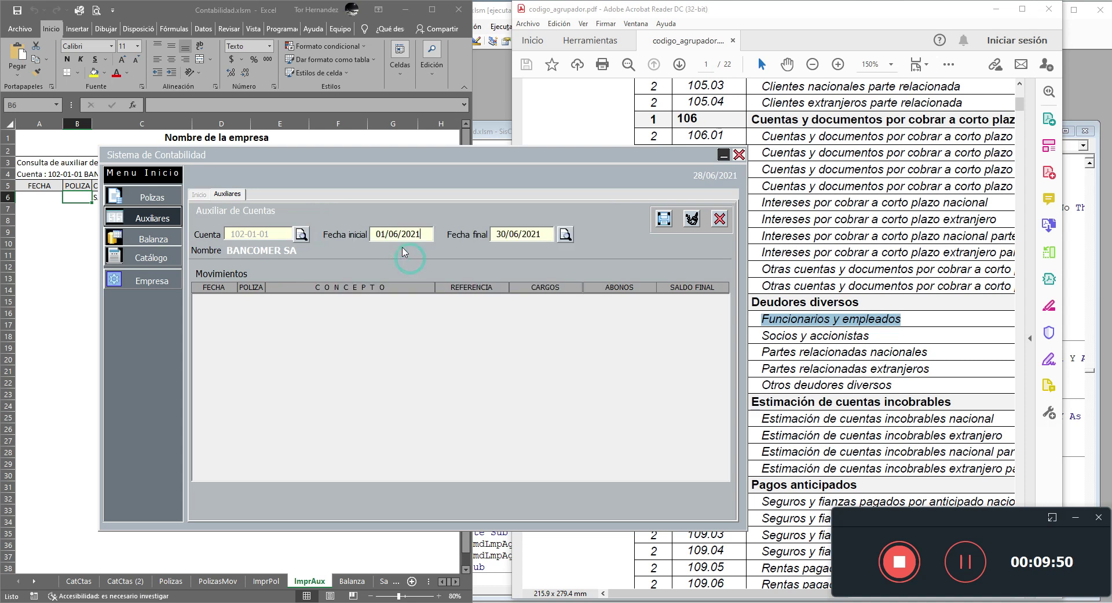
left_click(153, 197)
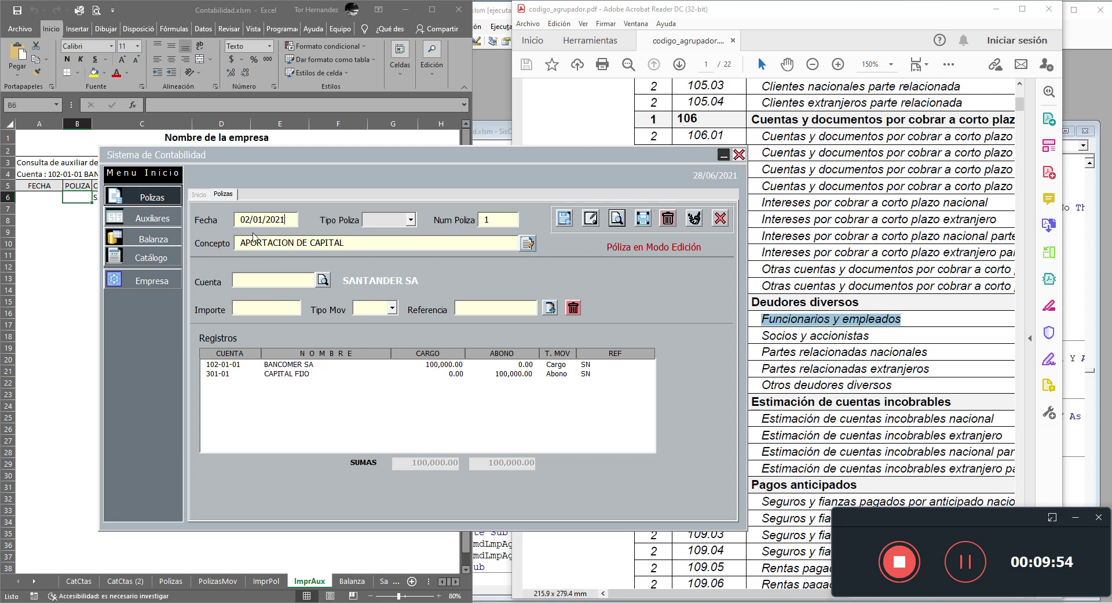
Generate the BANCOMER SA ledger for 01/01/2021 to 31/01/2021
left_click(153, 218)
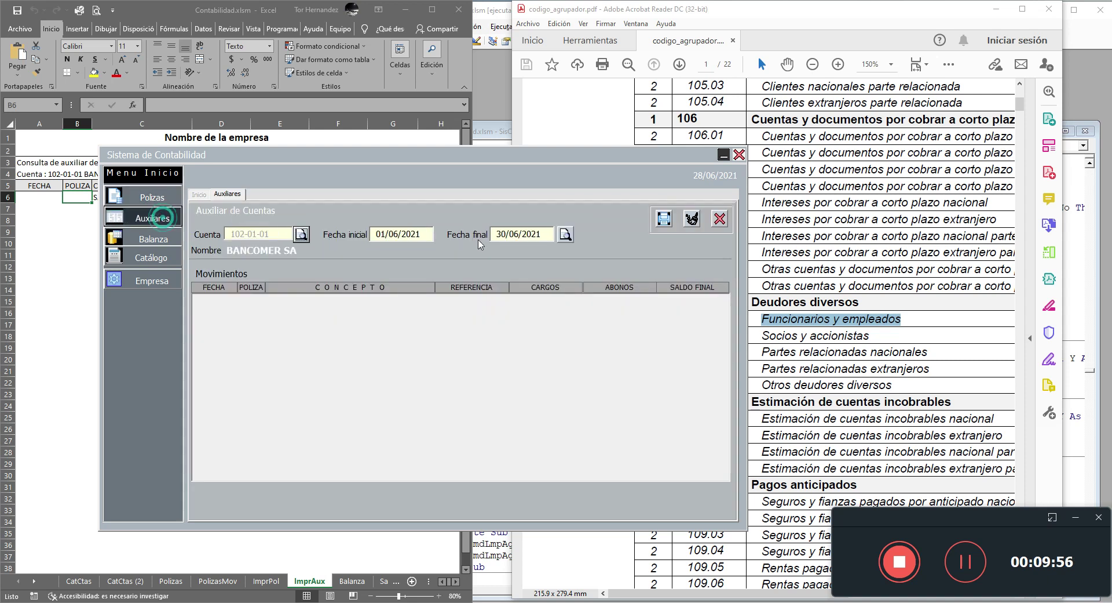
left_click(366, 237)
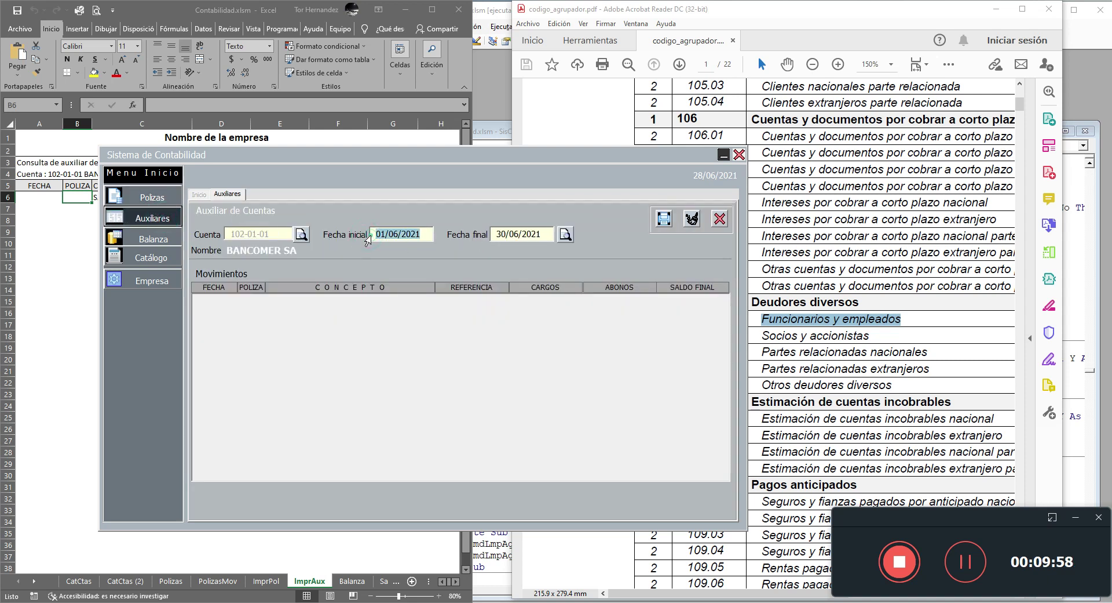
type("01/")
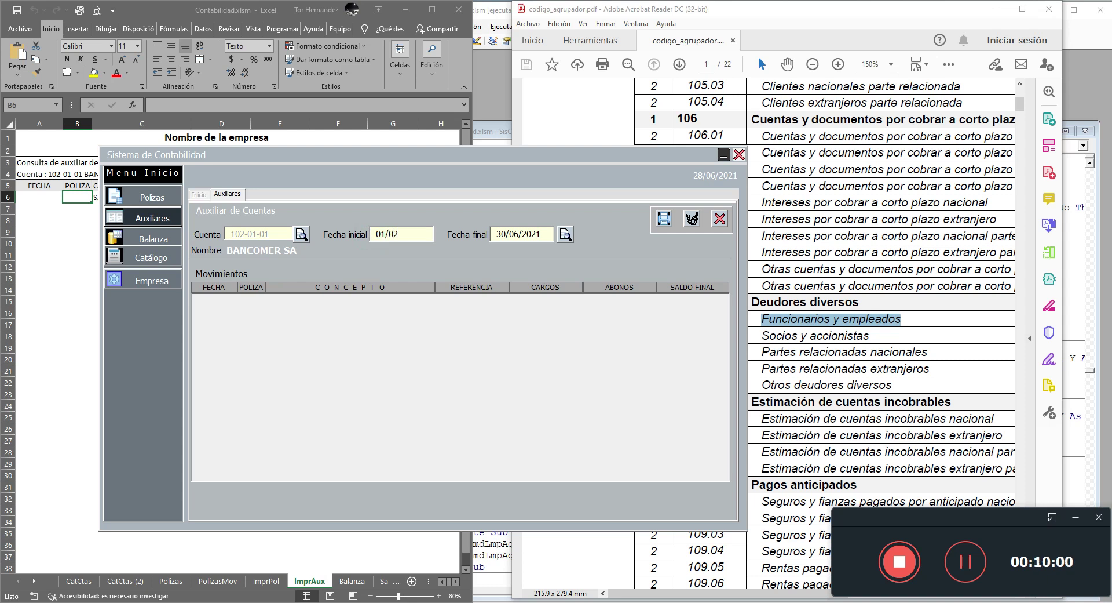
type("2/2021")
key("Tab")
type("31/01")
type("/2021")
key("Tab")
left_click(393, 234)
double_click(393, 235)
type("01")
key("Tab")
left_click(567, 235)
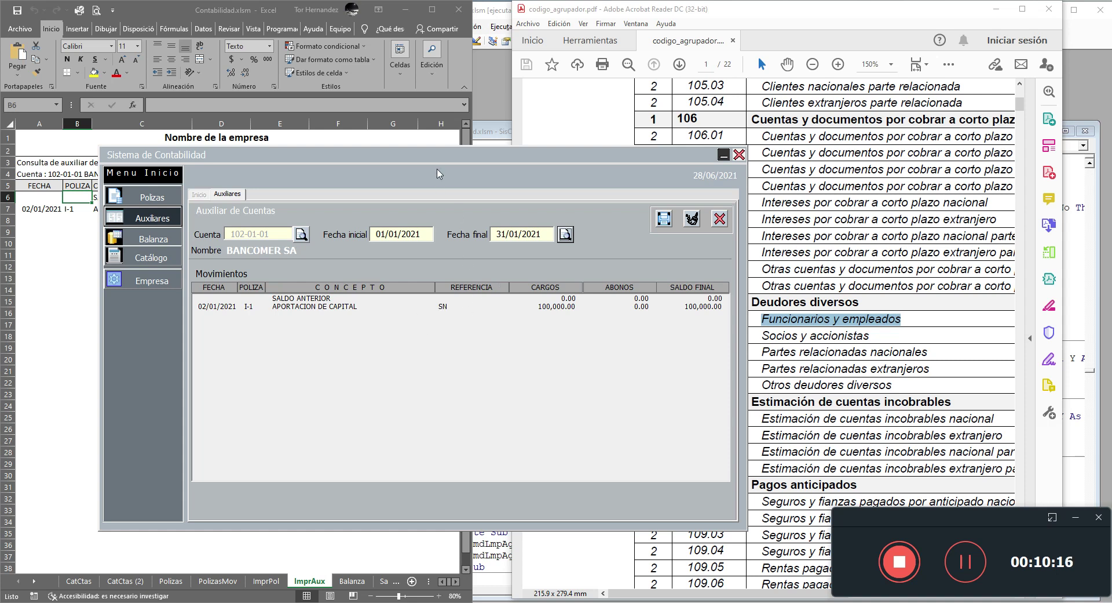
Move the form to reveal the 100,000.00 capital contribution, then open Balanza
left_click_drag(436, 155, 549, 234)
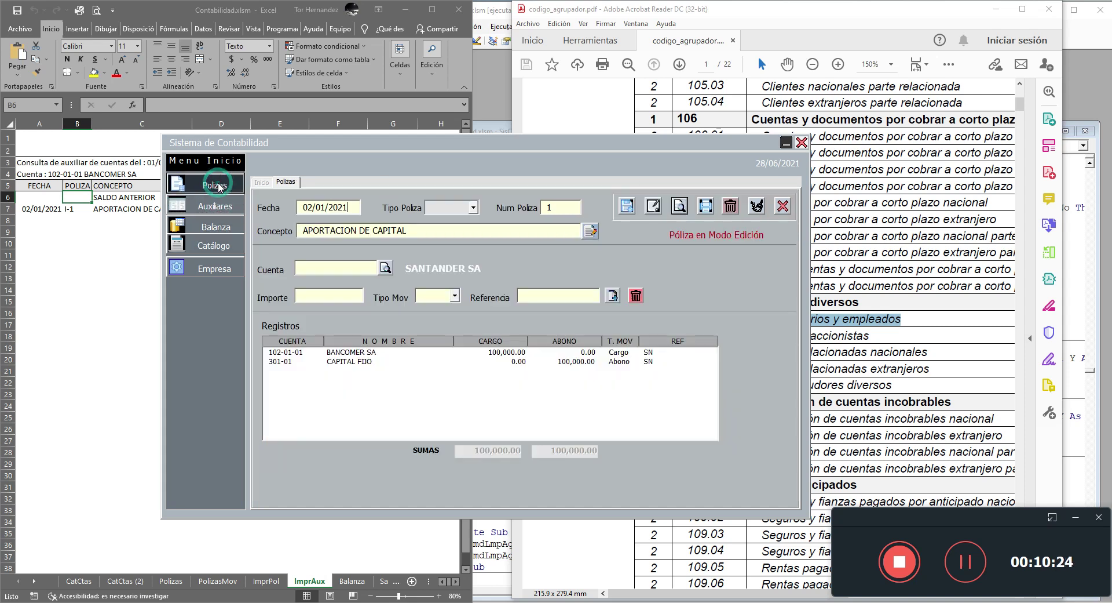
left_click(225, 207)
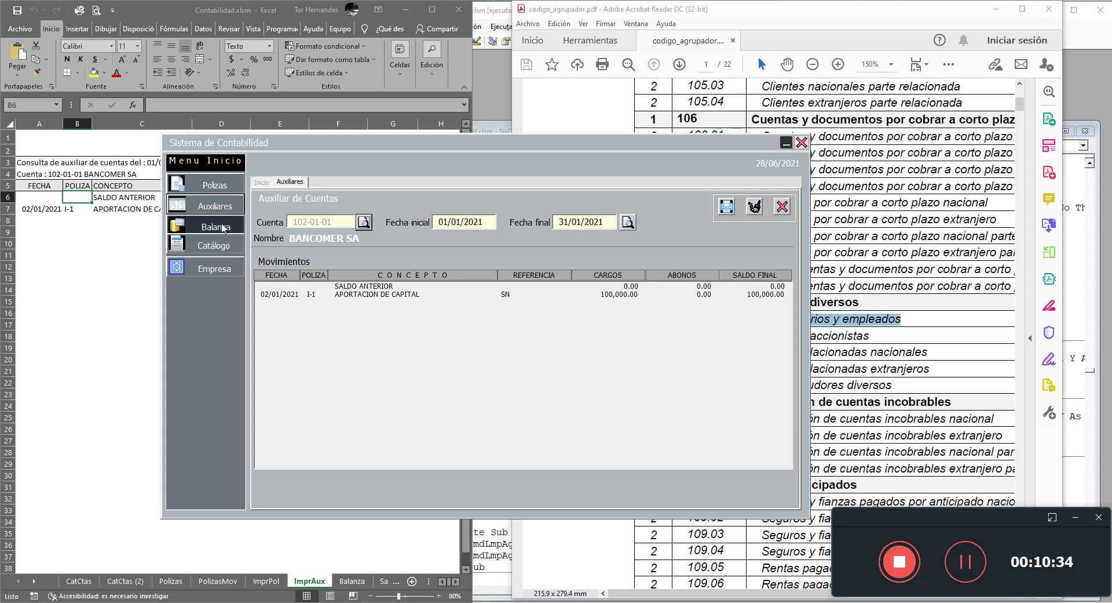
left_click(219, 230)
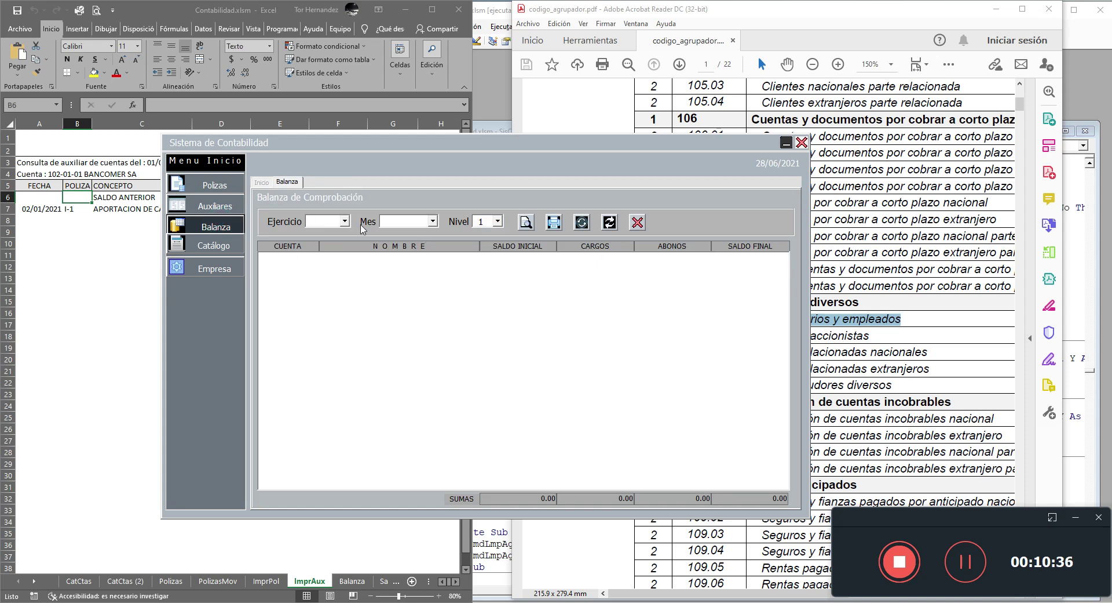
Request the balance update for fiscal year 2021, month enero, confirming with Sí
left_click(344, 221)
left_click(333, 240)
left_click(433, 221)
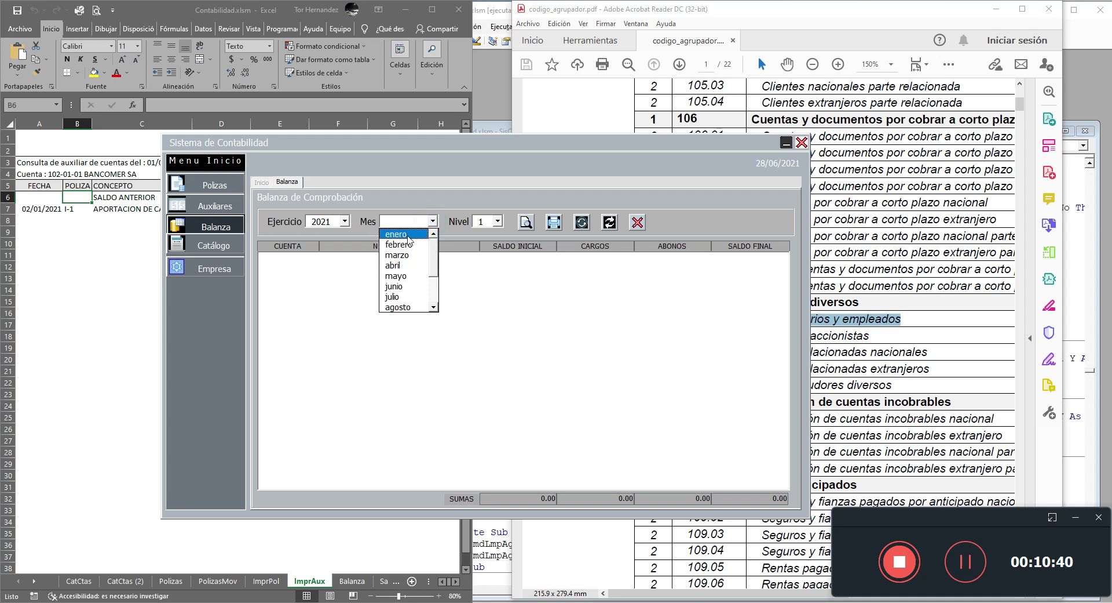
left_click(407, 232)
left_click(526, 222)
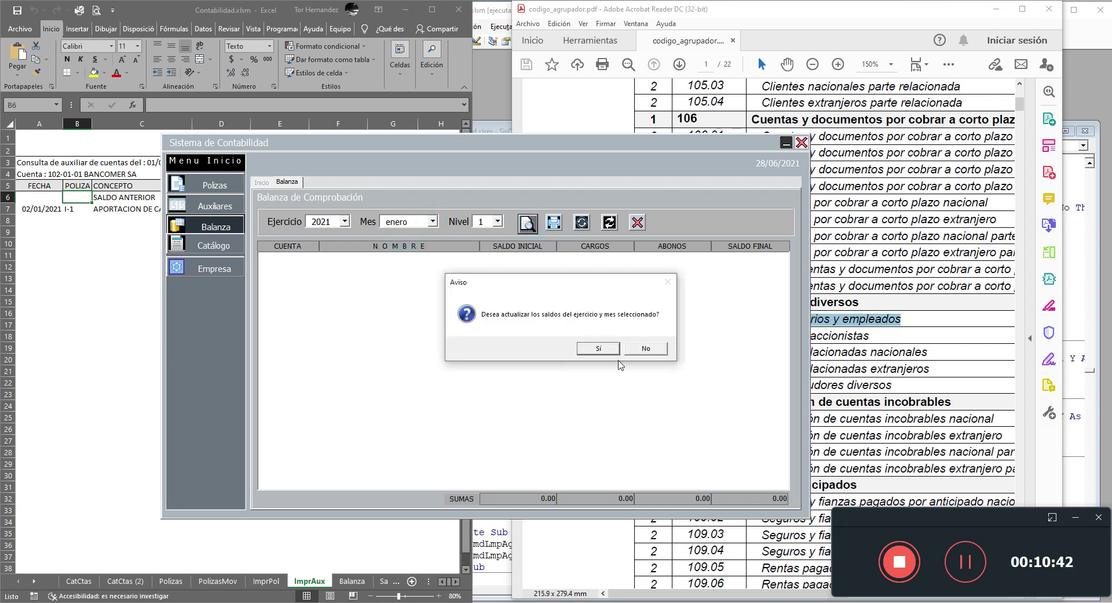
left_click(600, 348)
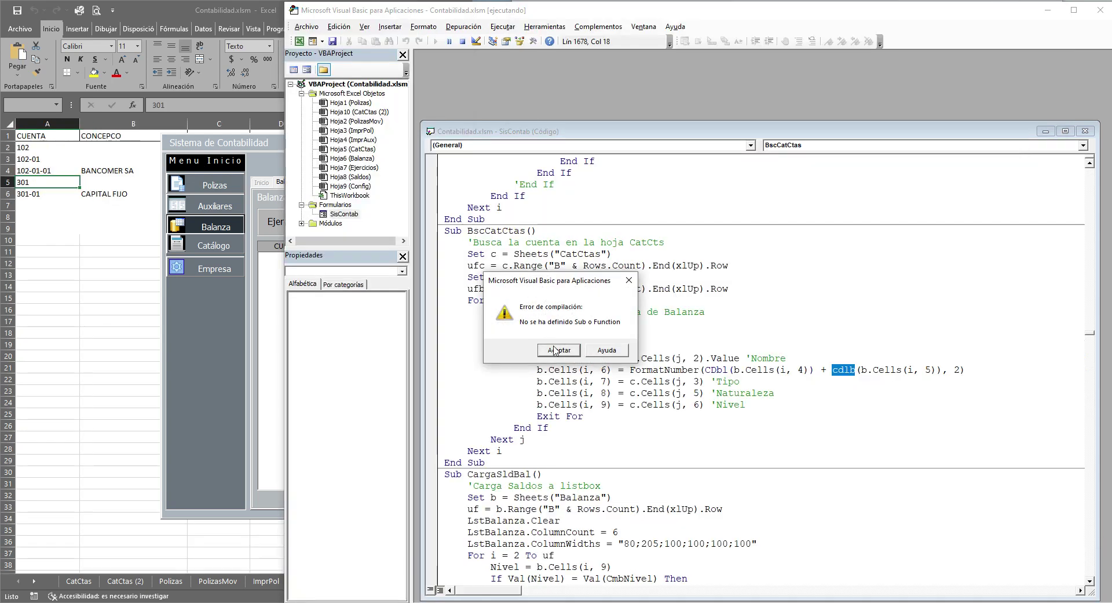
Dismiss the compile error, correct 'cdlb' to 'cdbl' in BscCatCtas, and resume the macro
left_click(556, 348)
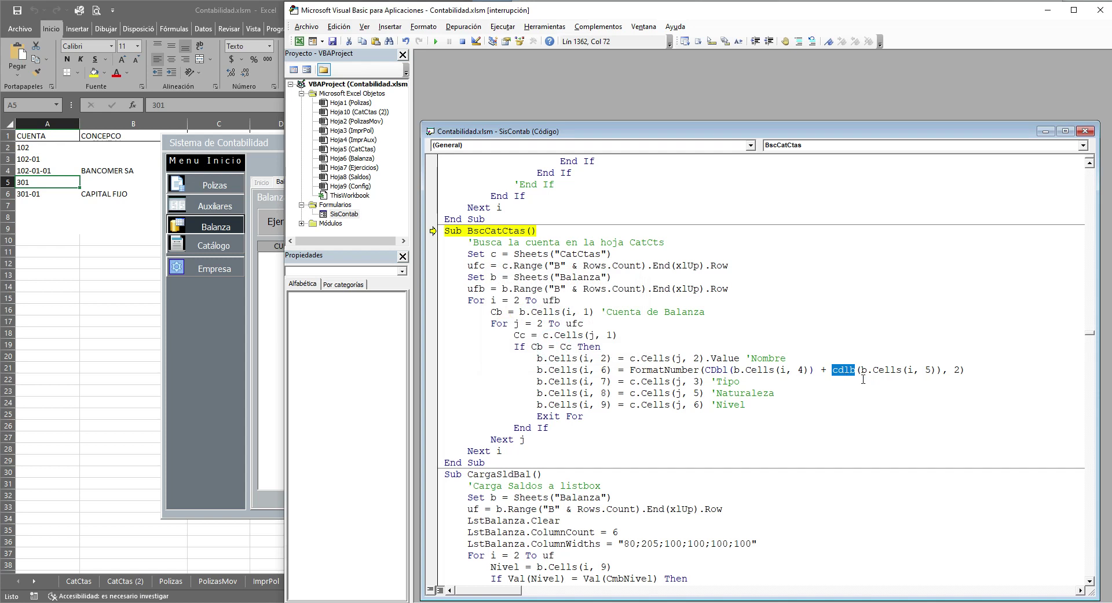
type("cdbl")
left_click(436, 41)
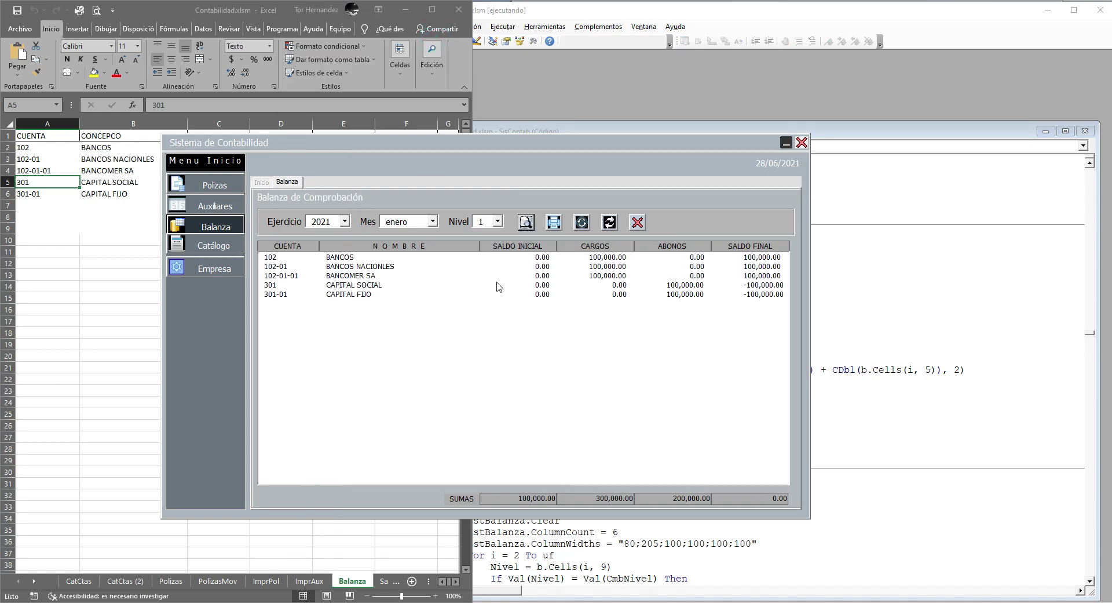
Review the 102 BANCOS and 102-01 balance rows, move the accounting form up-right, and show Catálogo
left_click_drag(644, 295, 619, 257)
mouse_move(427, 145)
left_mouse_down()
mouse_move(761, 187)
mouse_move(393, 182)
left_mouse_up()
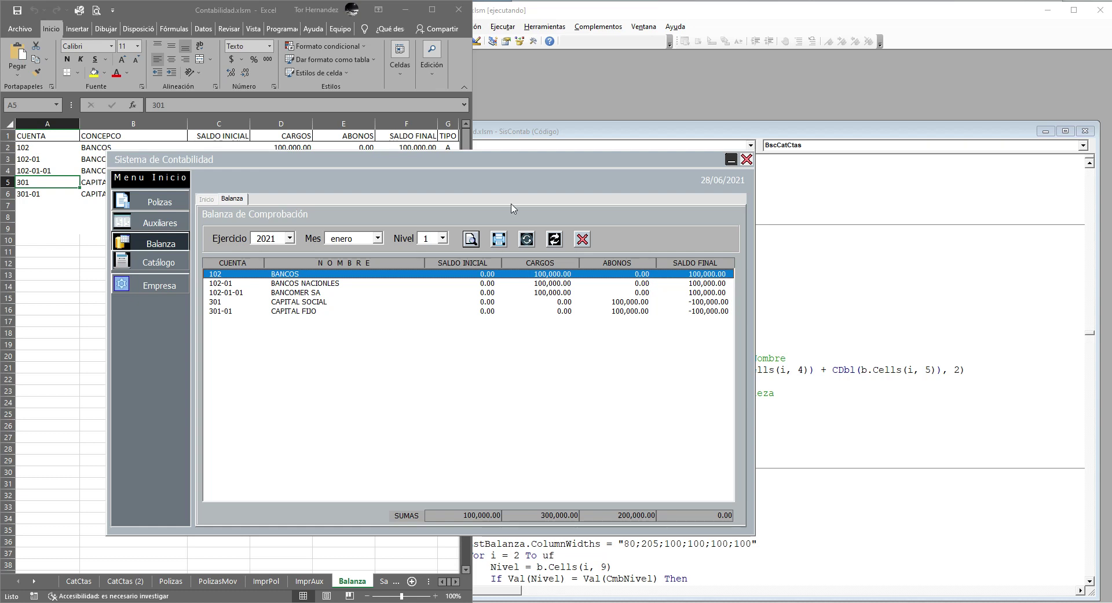
mouse_move(464, 164)
left_mouse_down()
mouse_move(464, 145)
mouse_move(458, 180)
left_mouse_up()
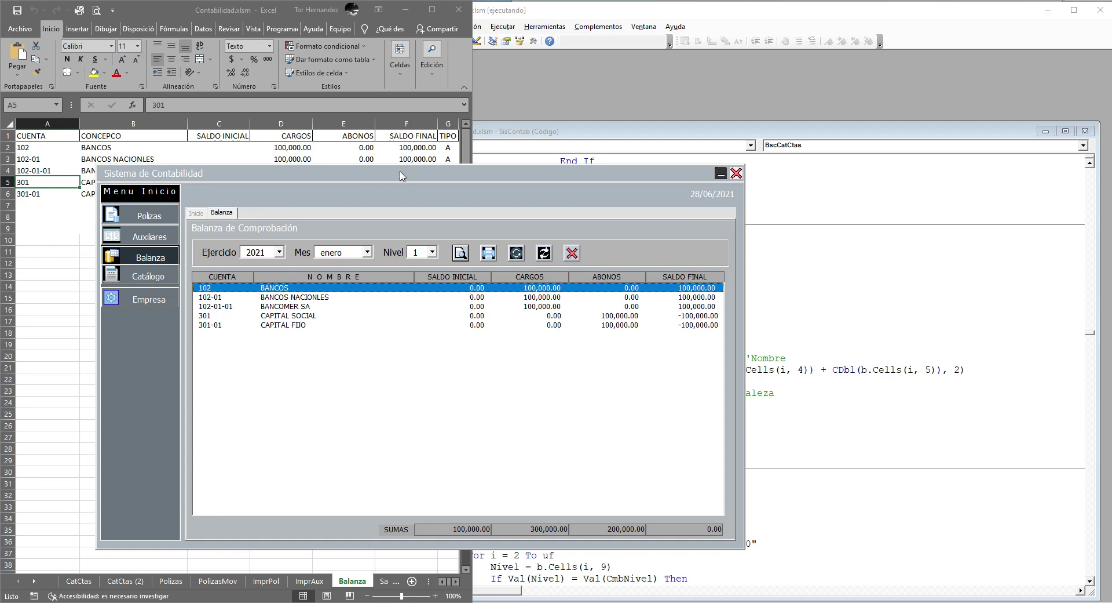
left_click_drag(405, 174, 438, 129)
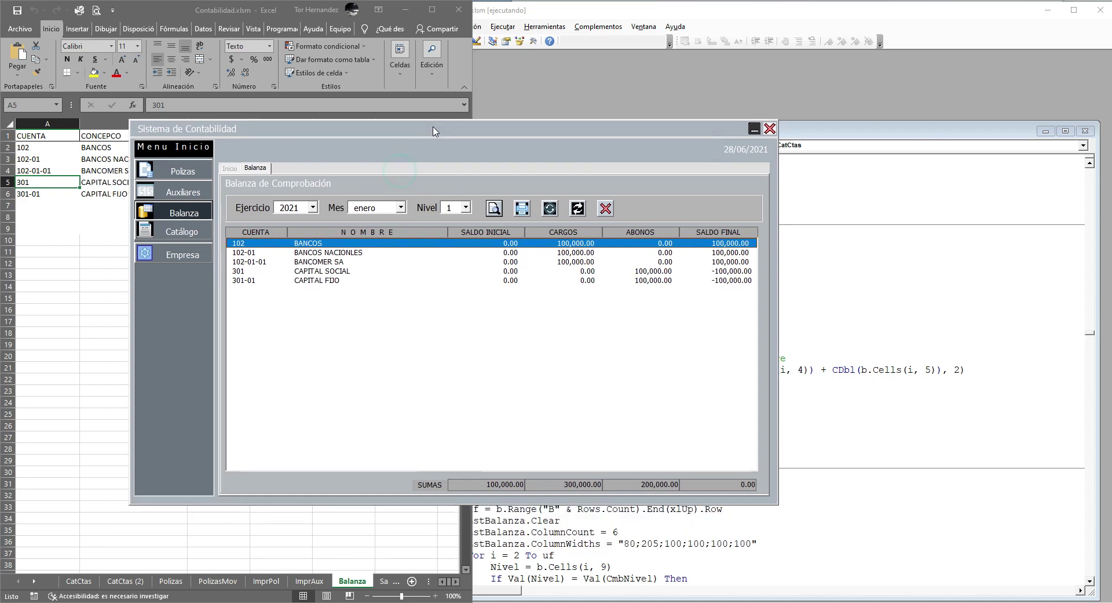
left_click(191, 235)
Inspect INVERSIONES TEMPORALES in the catalog, then the CAPITAL FIJO and CAPITAL SOCIAL balance rows
left_click(345, 339)
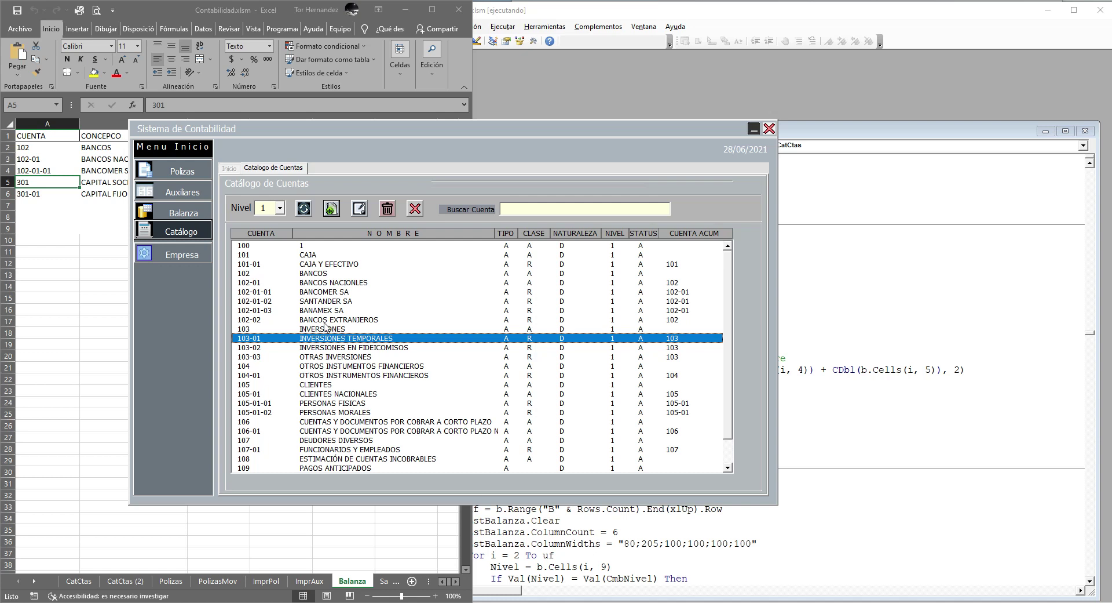
left_click(182, 216)
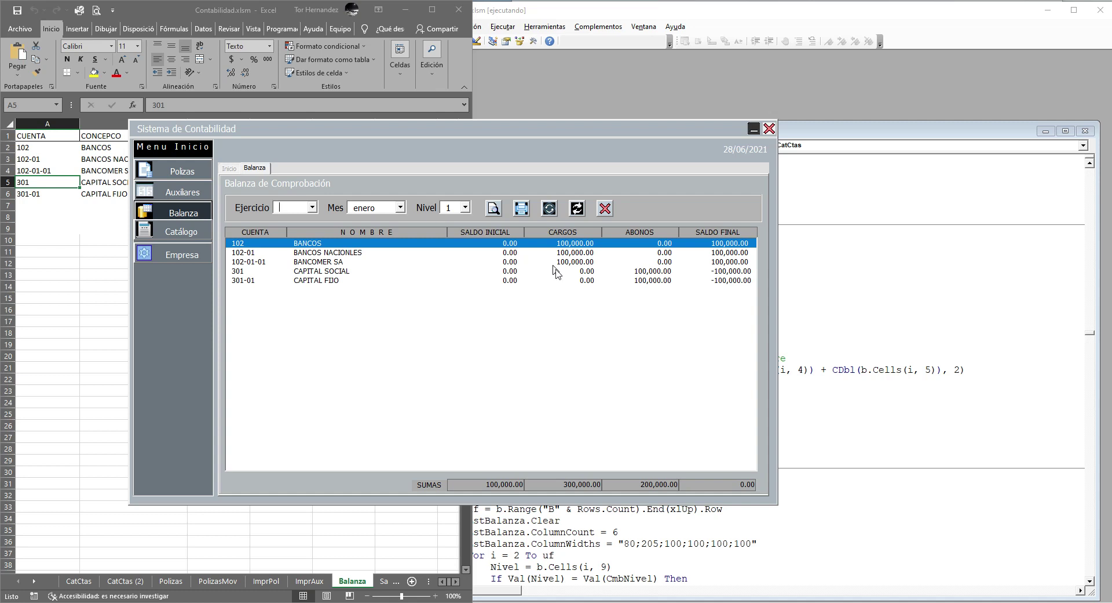
left_click(529, 281)
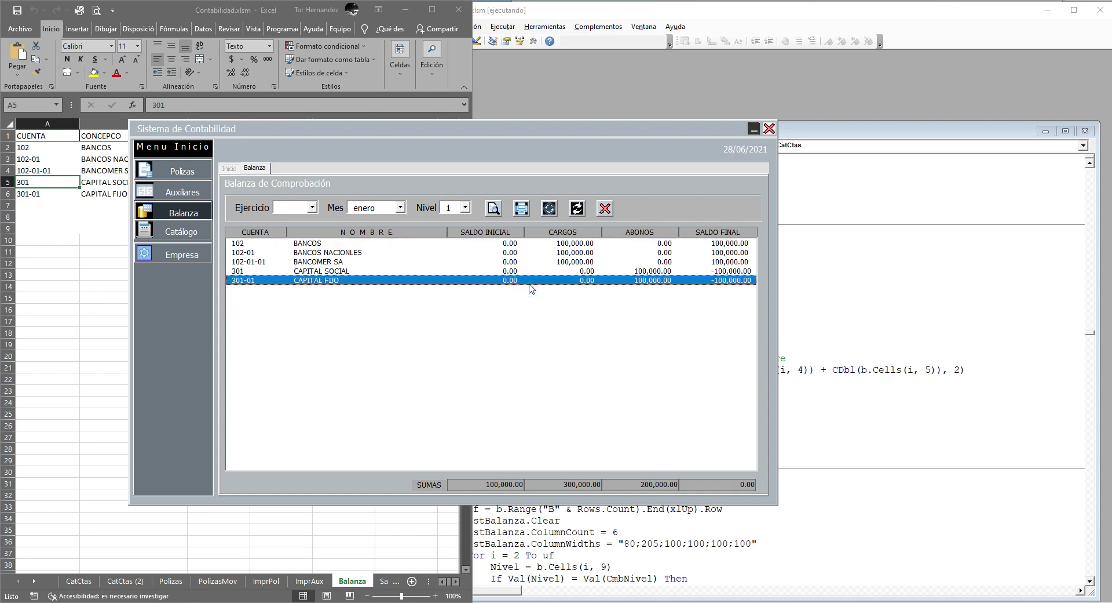
left_click(536, 272)
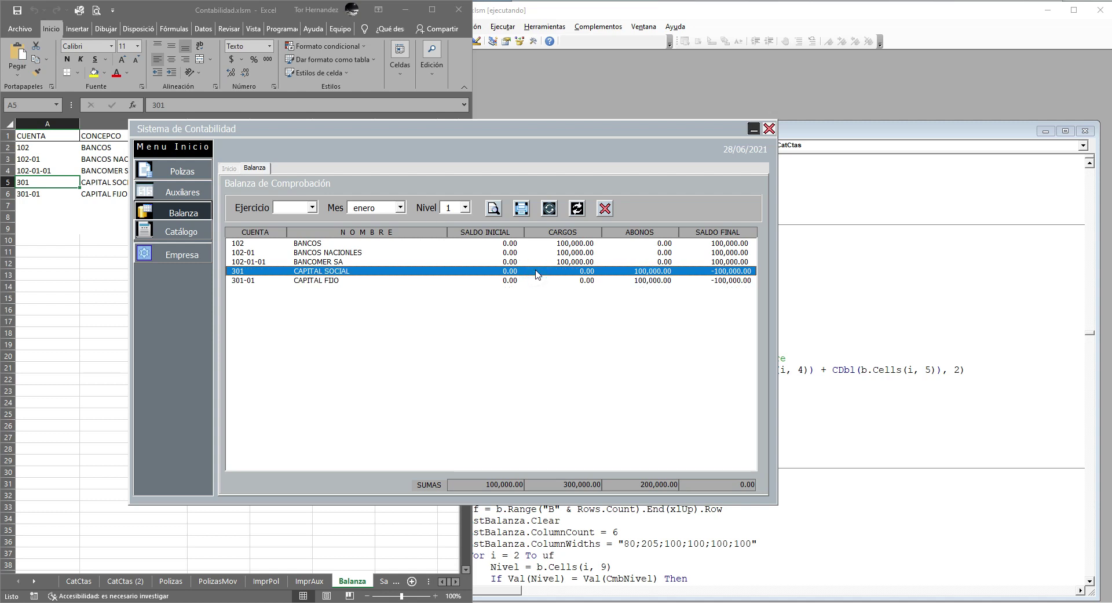
Close the accounting form, confirming Sí, and open the SisContab form design with Shift+F7
left_click(770, 128)
left_click(566, 347)
left_click(561, 289)
key("shift+F7")
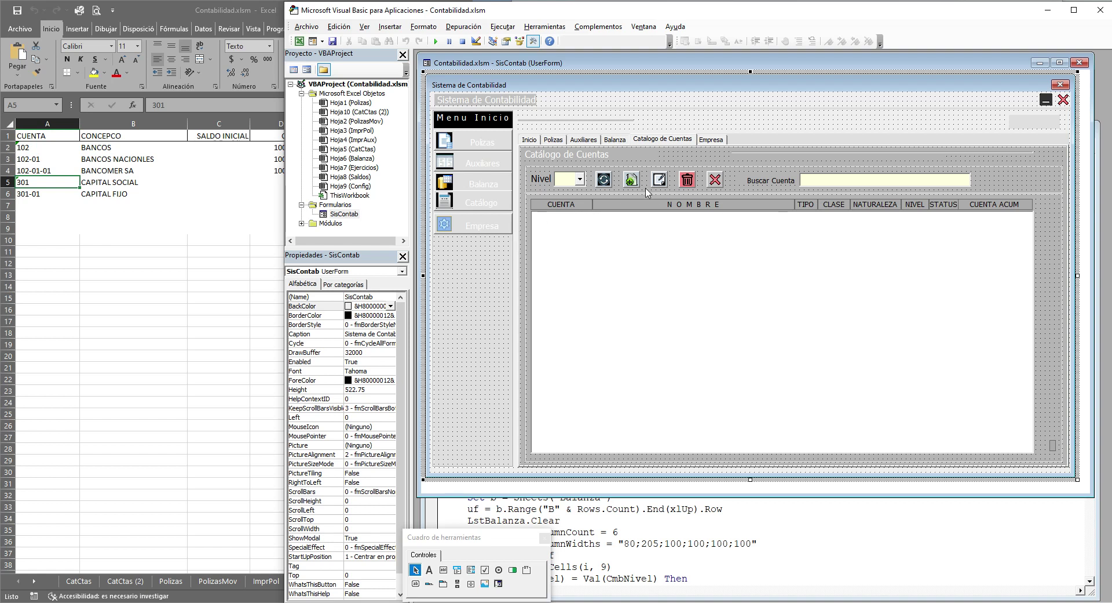
Enlarge the thin FrameAltCta frame and open the Sub-Cuenta box's exit code
left_click(850, 157)
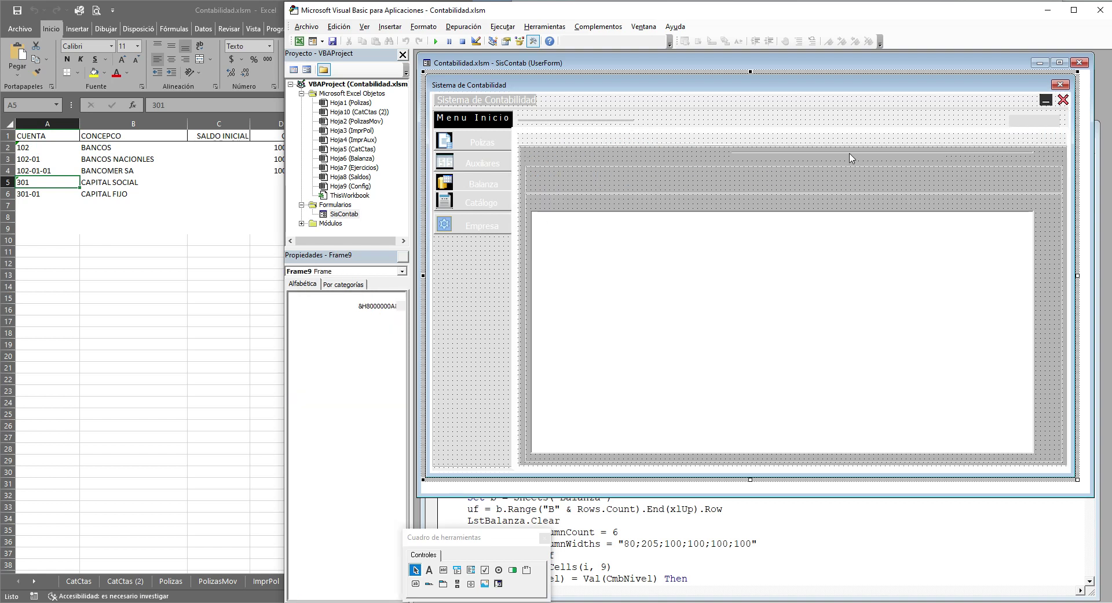
left_click(909, 152)
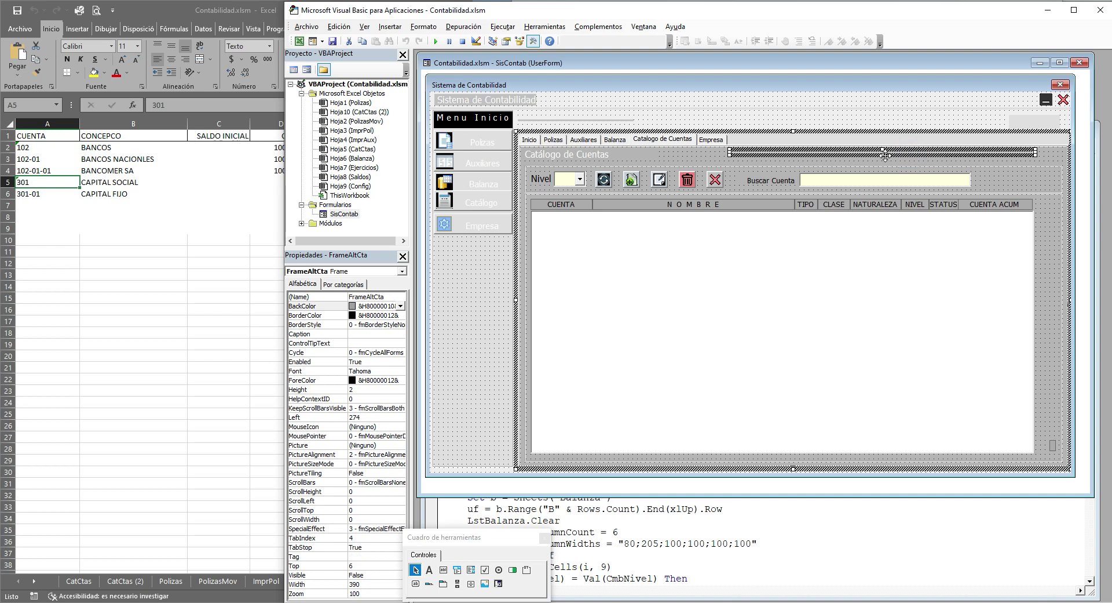
left_click_drag(883, 154, 861, 445)
left_click(999, 398)
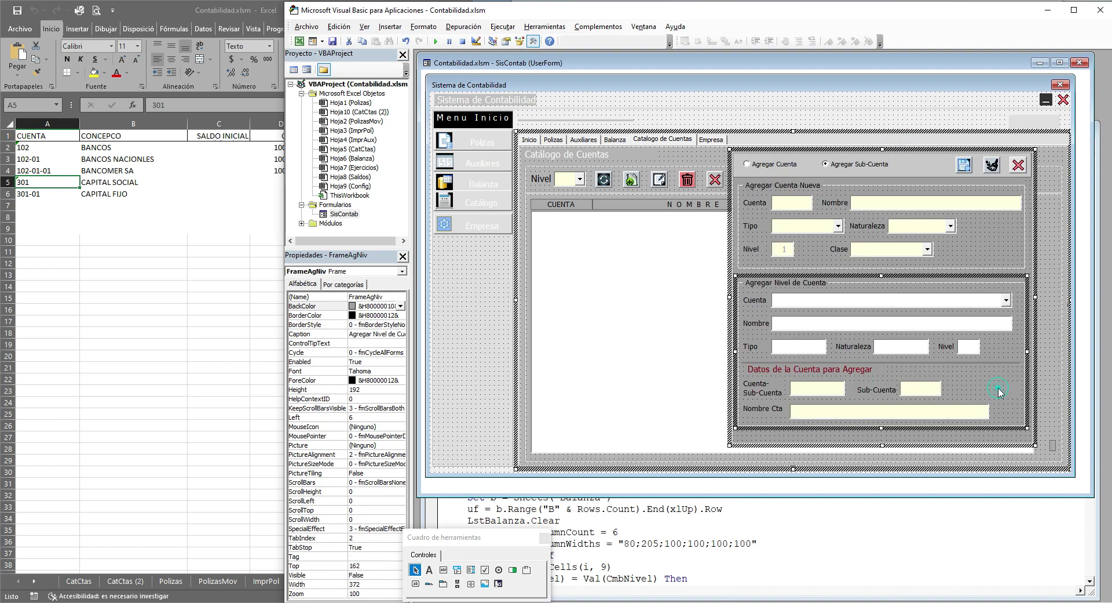
left_click(909, 395)
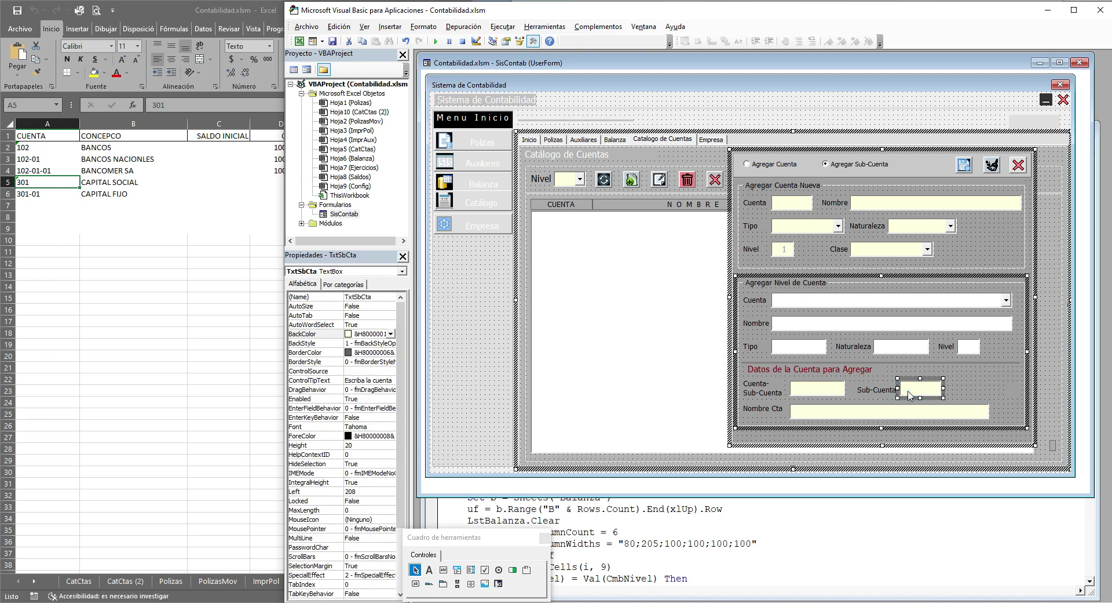
double_click(910, 395)
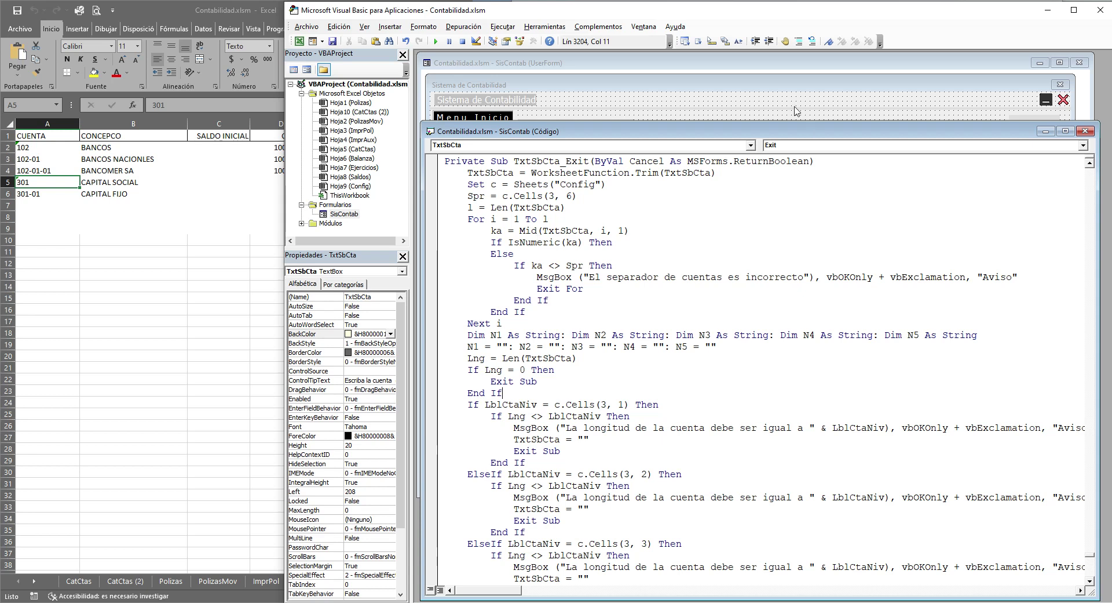
Inspect the character-limit lines in the Cuenta box's change code for TxtCtaAgr
left_click(797, 110)
left_click(965, 389)
left_click(930, 386)
left_click(800, 208)
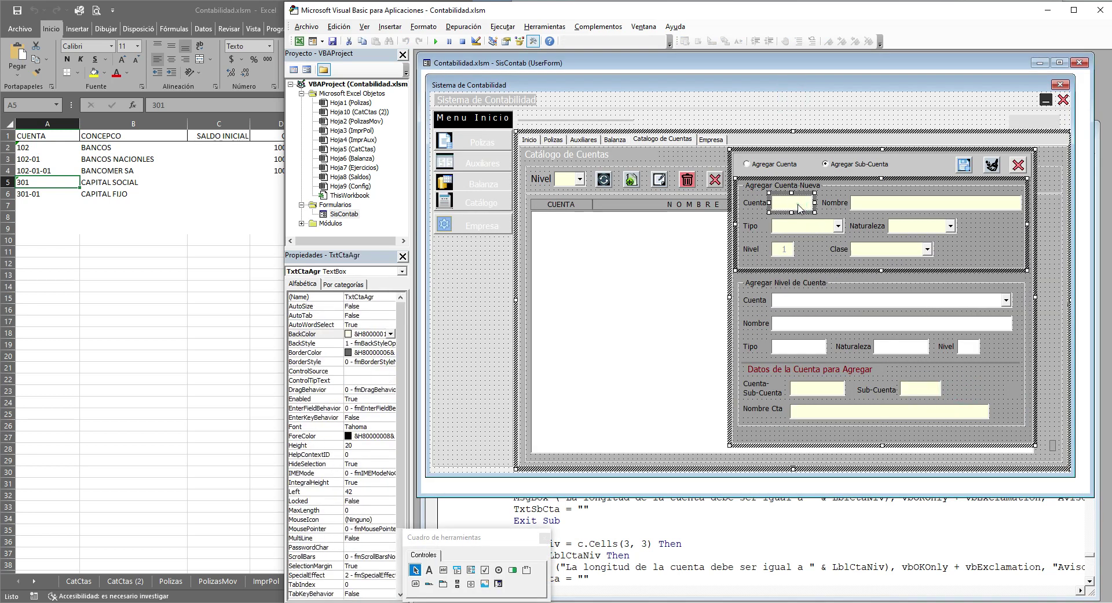
double_click(799, 208)
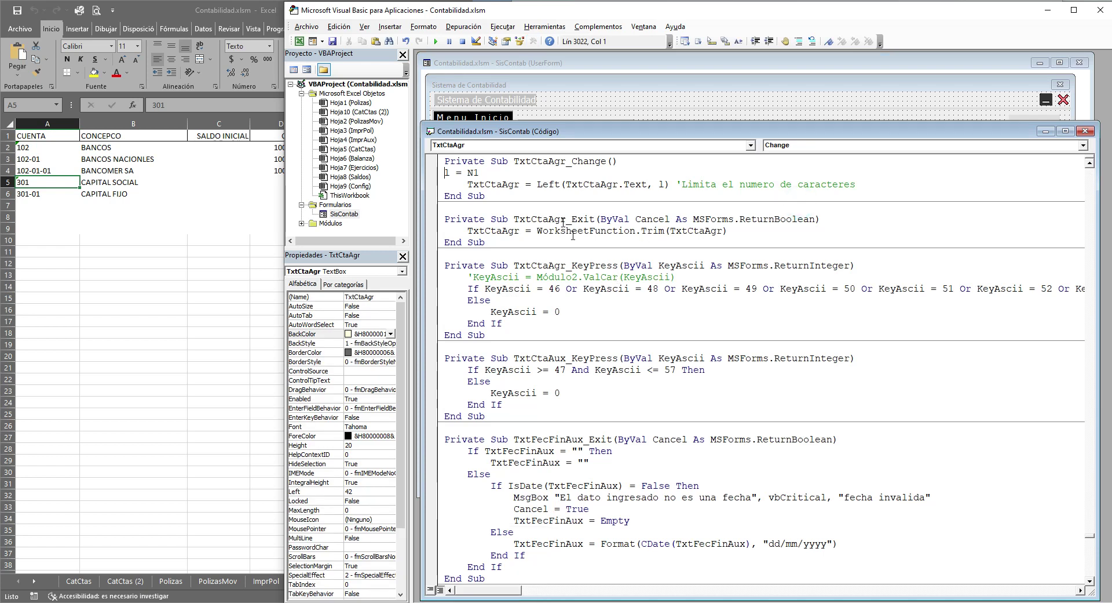
left_click_drag(445, 175, 863, 186)
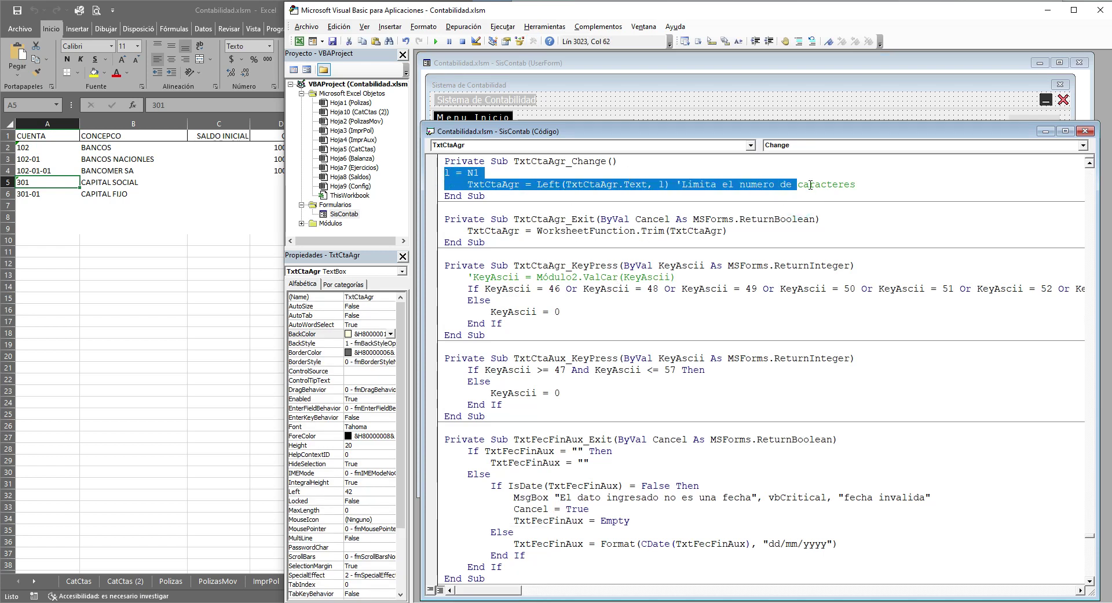
left_click(881, 189)
left_click(607, 184)
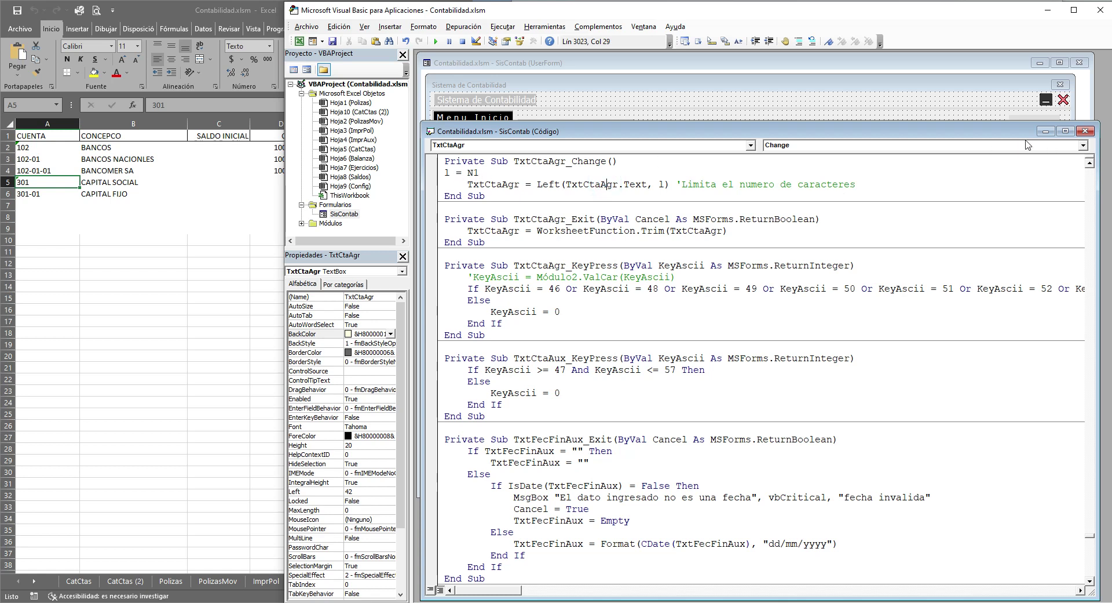
Review the TxtSbCta_Exit length checks, then return to the SisContab form designer
left_click(857, 103)
left_click(801, 207)
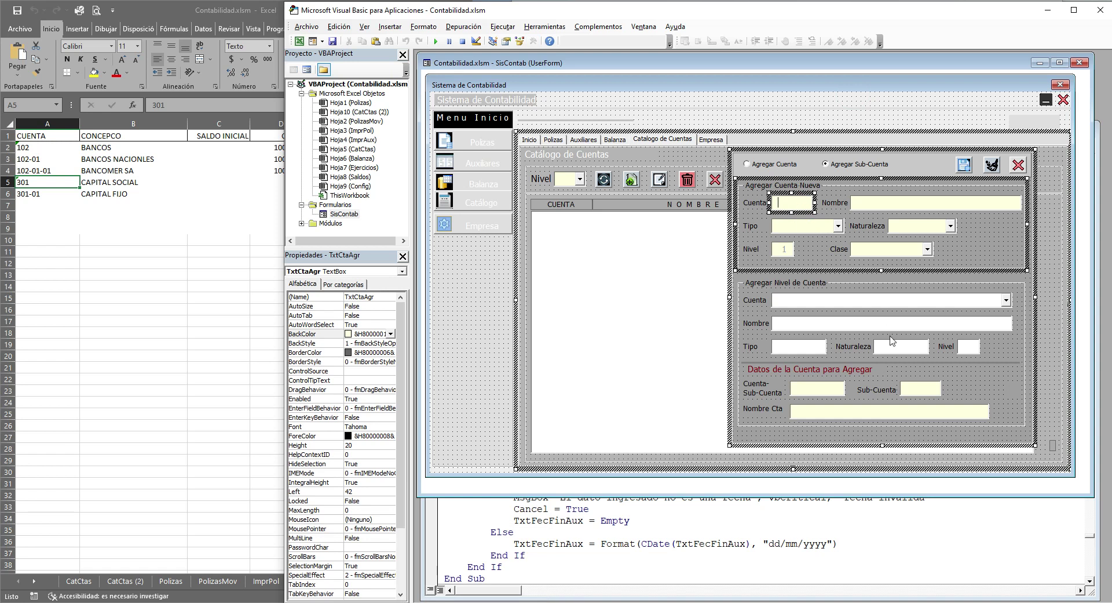
double_click(921, 389)
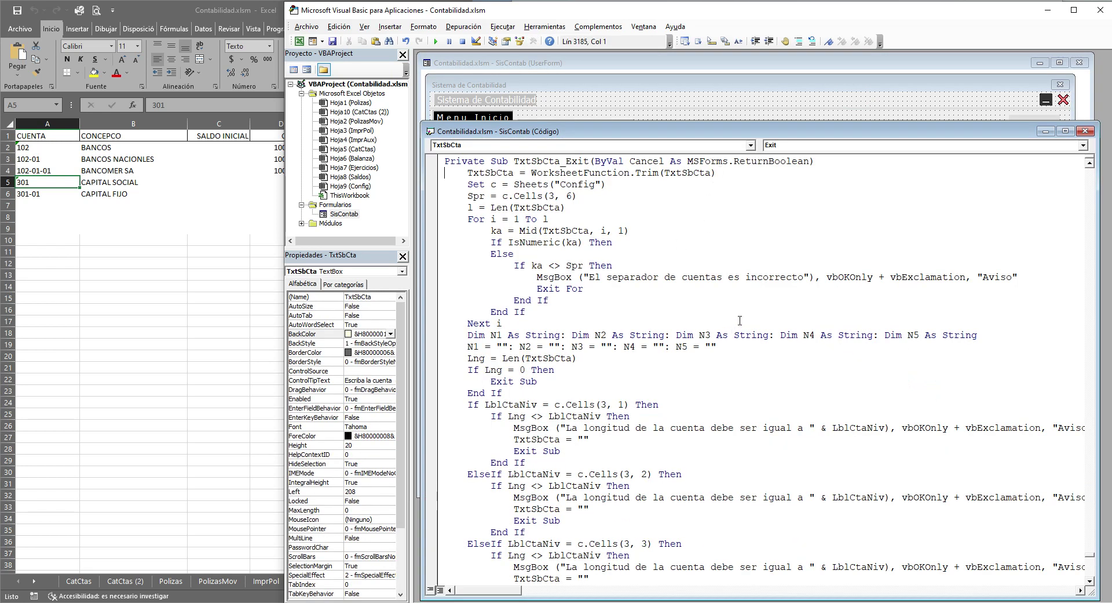
scroll(740, 320, "down", 2)
scroll(748, 316, "down", 3)
scroll(767, 307, "down", 7)
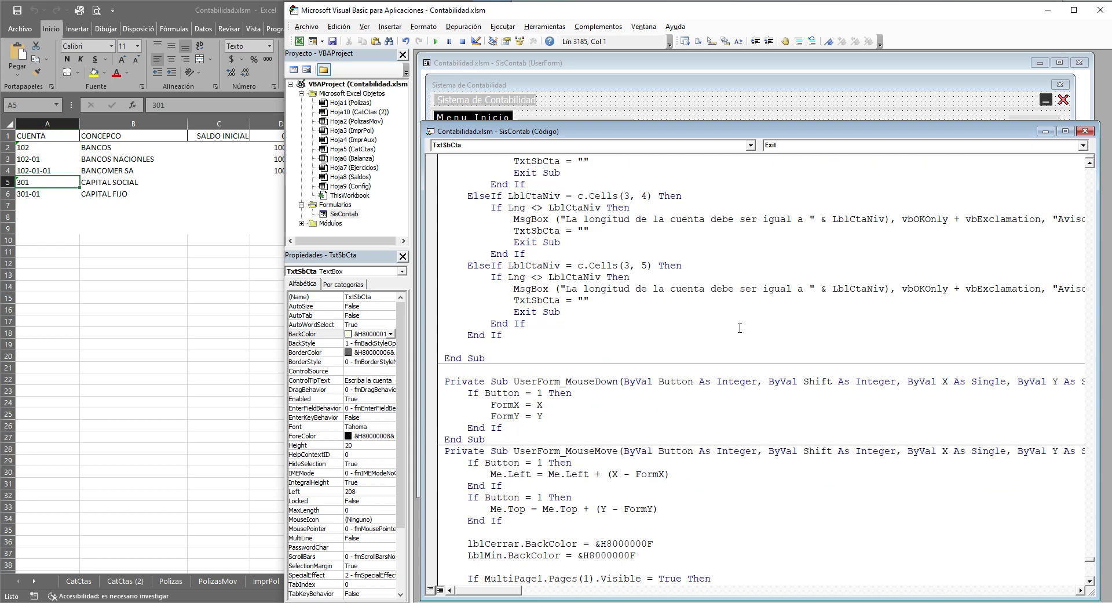
scroll(740, 328, "up", 3)
scroll(611, 375, "up", 5)
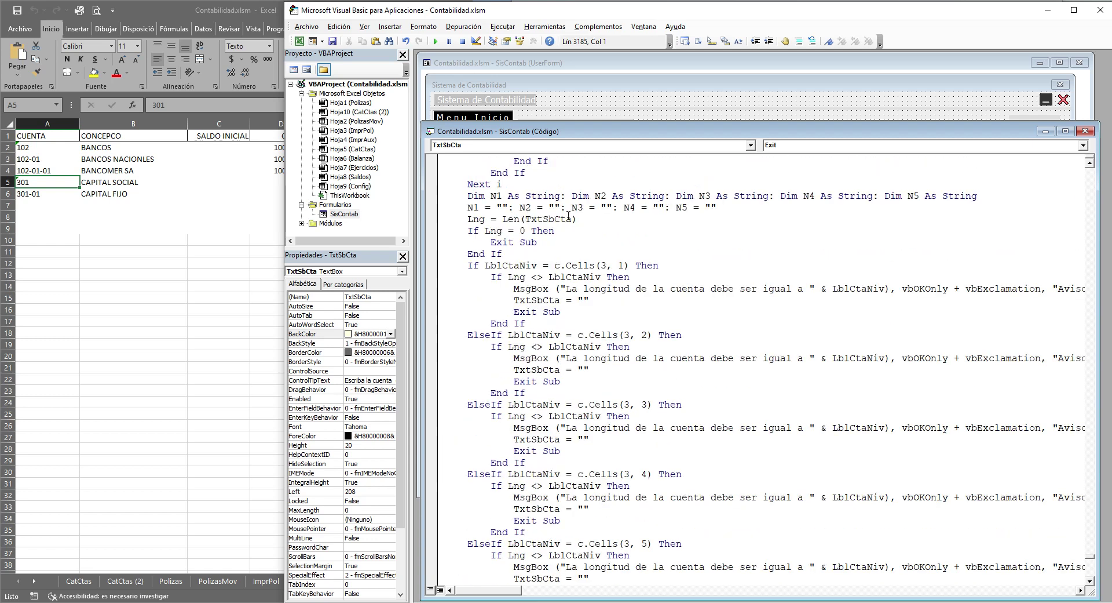
left_click(581, 103)
left_click(785, 516)
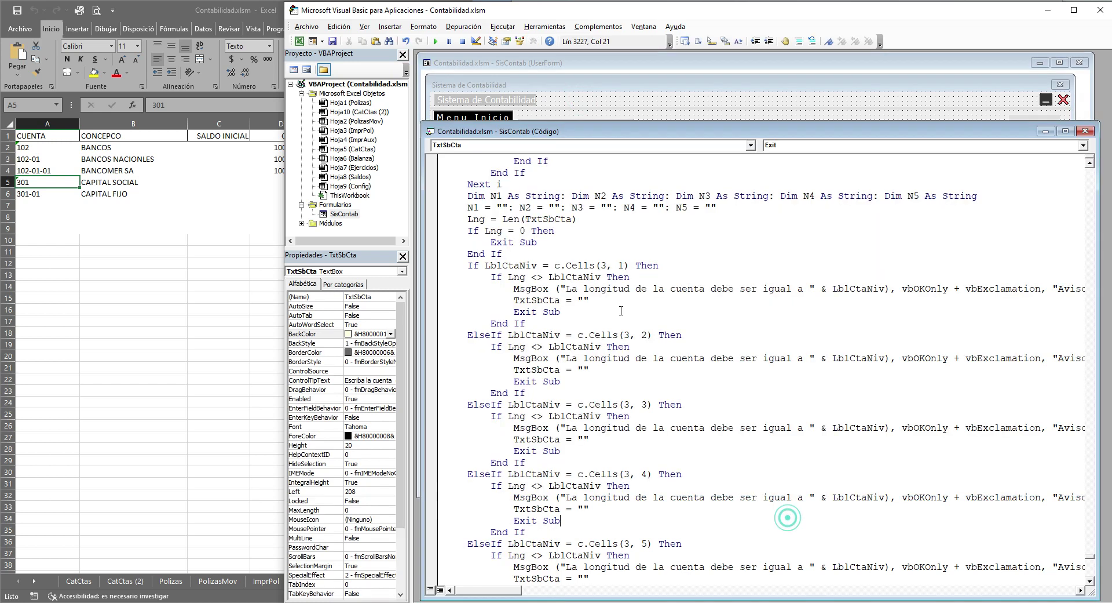
left_click(533, 106)
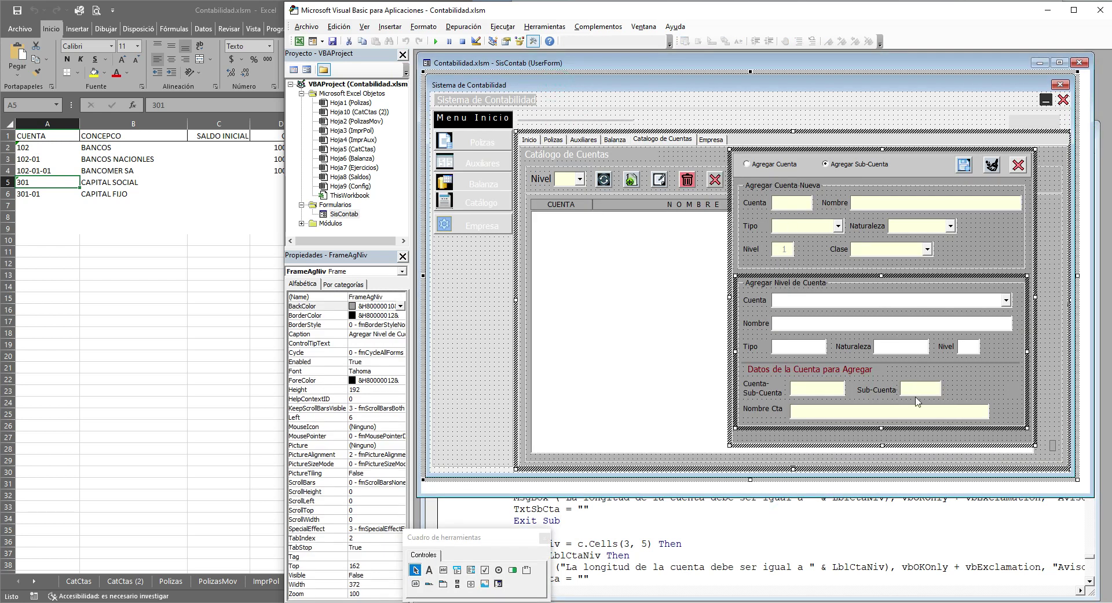
Inspect the Nivel 1 through Nivel 5 textboxes on the form's Empresa page
left_click(708, 139)
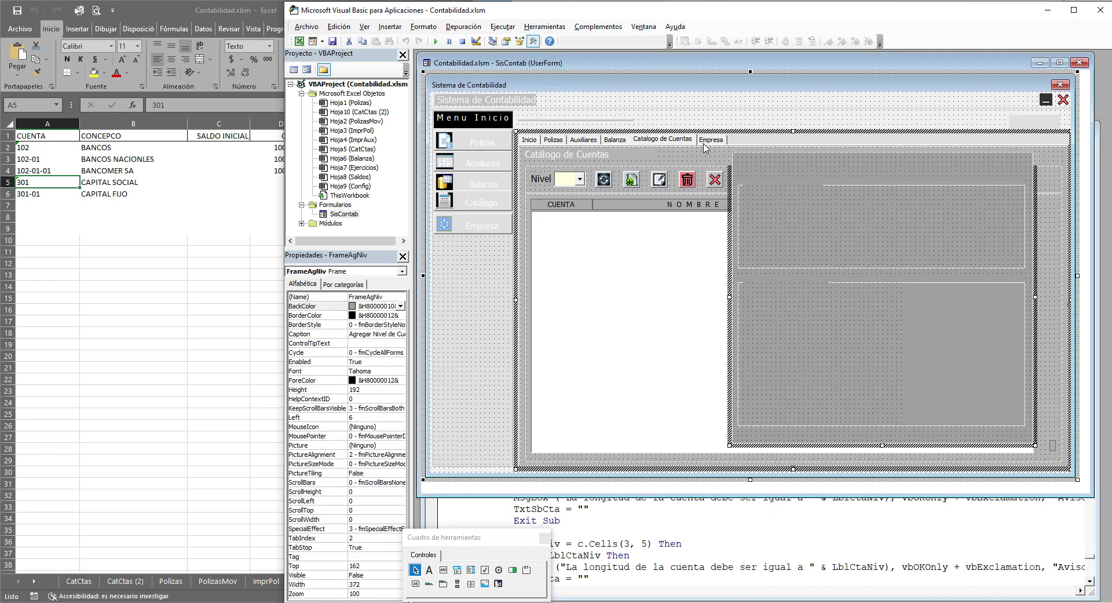
left_click(708, 139)
left_click(546, 291)
left_click(577, 291)
left_click(609, 291)
left_click(637, 291)
left_click(672, 289)
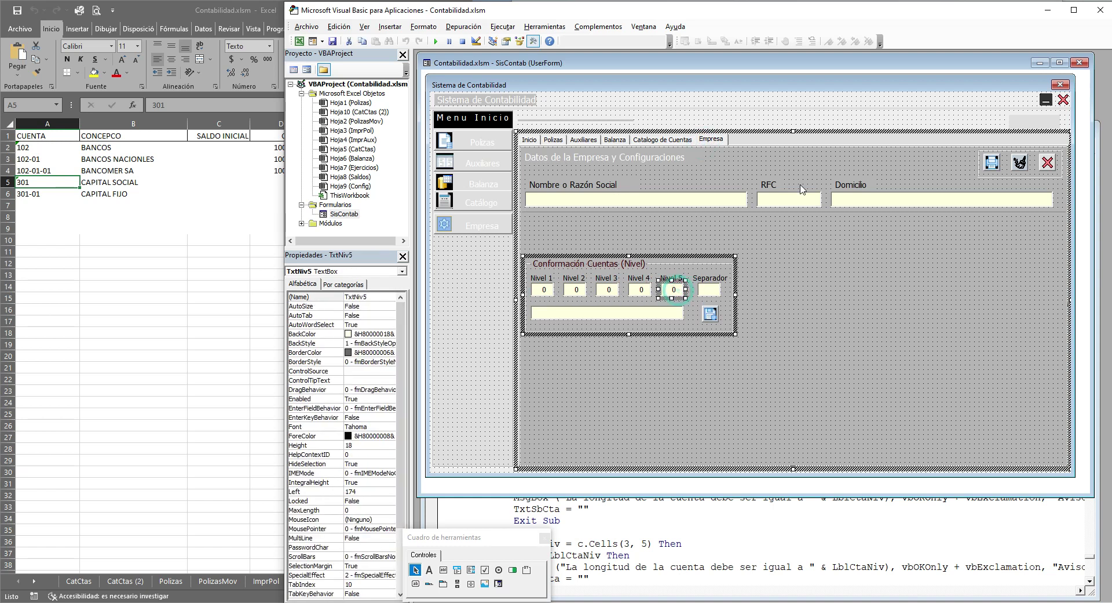
Recheck the TxtSbCta code, then open the Catálogo de Cuentas save button's click code
left_click(822, 514)
scroll(753, 405, "down", 3)
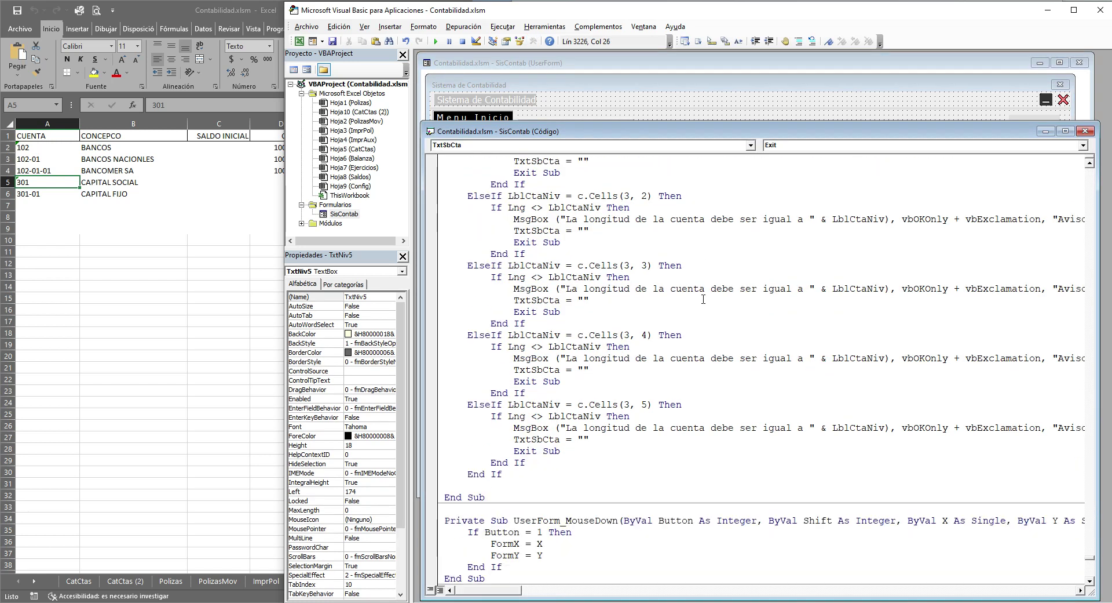
scroll(703, 299, "up", 2)
scroll(703, 299, "up", 3)
scroll(704, 299, "up", 1)
scroll(703, 299, "up", 3)
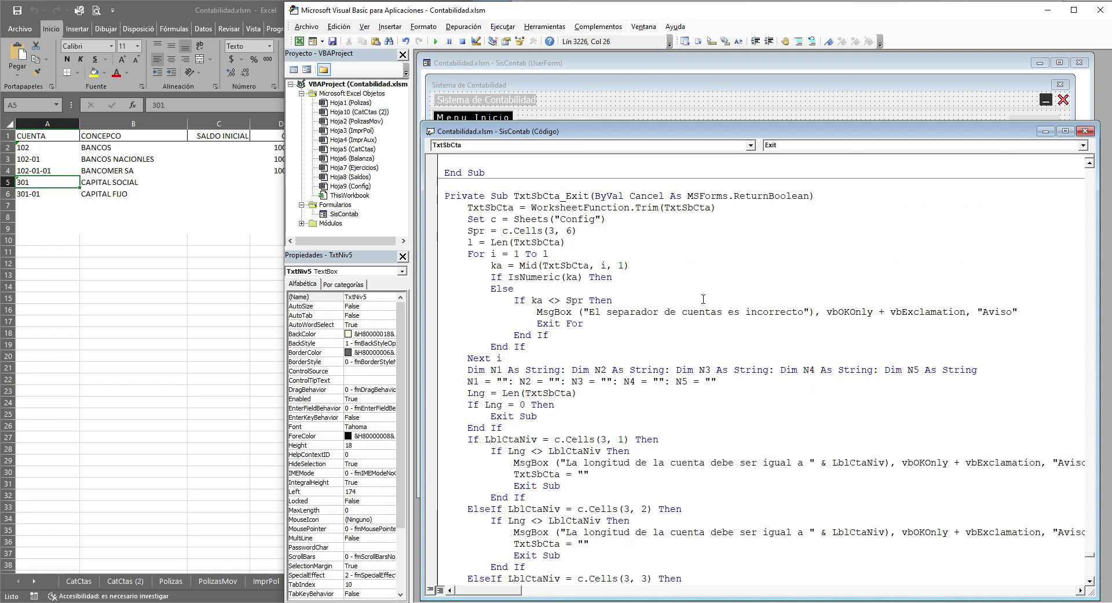
scroll(703, 299, "up", 2)
left_click(810, 108)
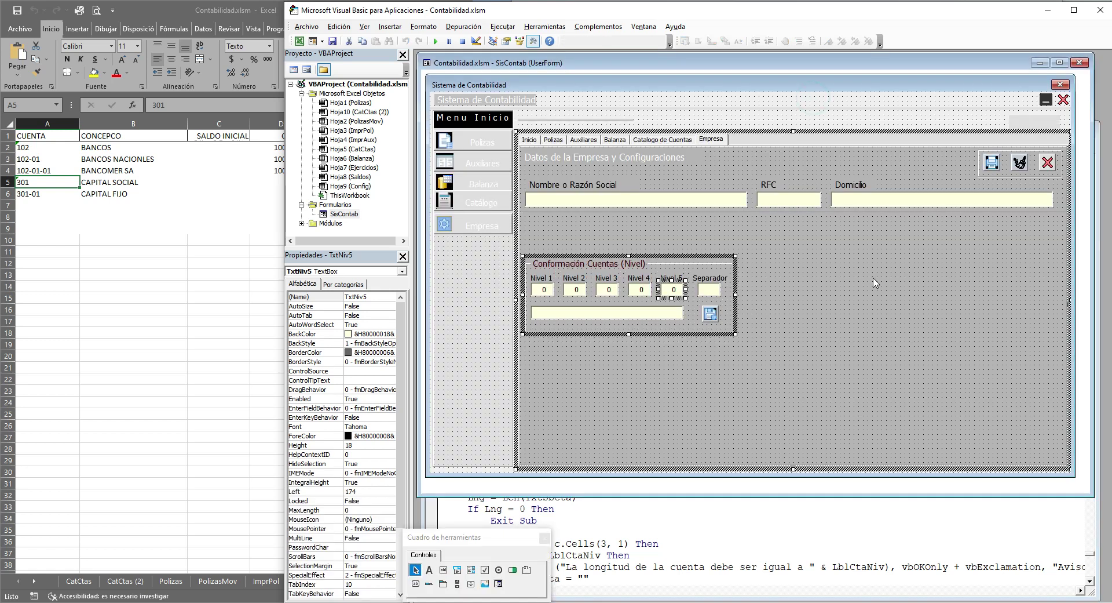
left_click(671, 139)
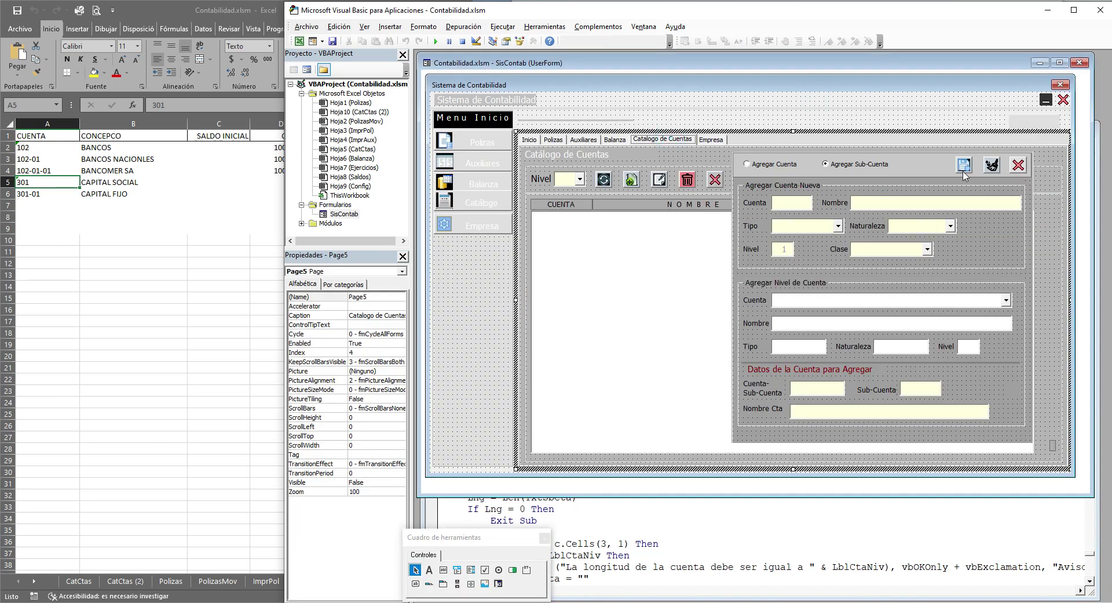
double_click(964, 169)
Reopen CmdGuardCta_Click and scroll to its new-account insertion loop
left_click(841, 104)
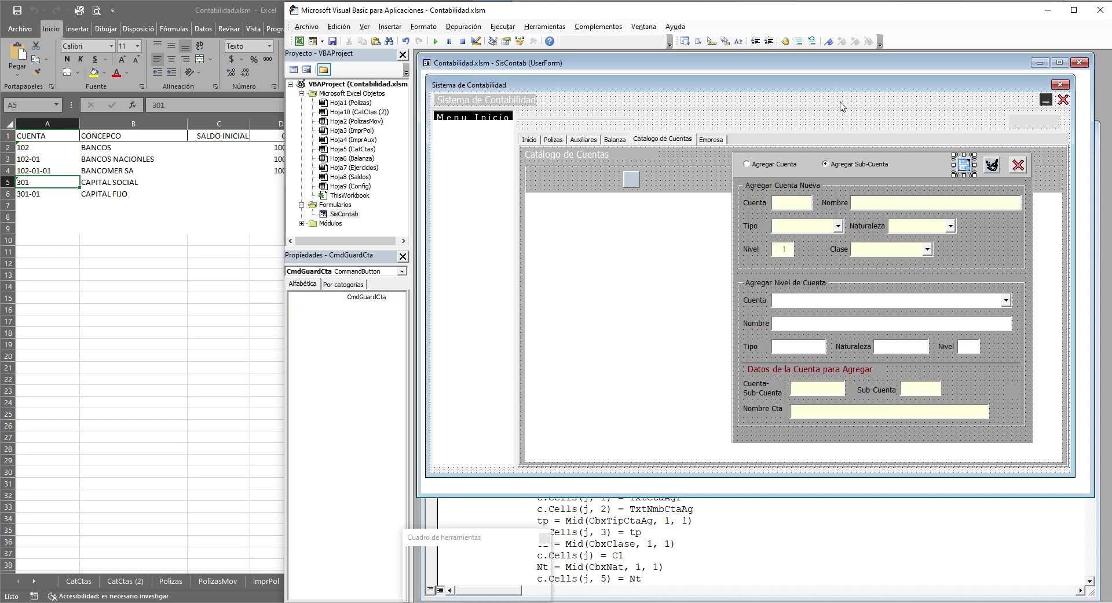
double_click(972, 168)
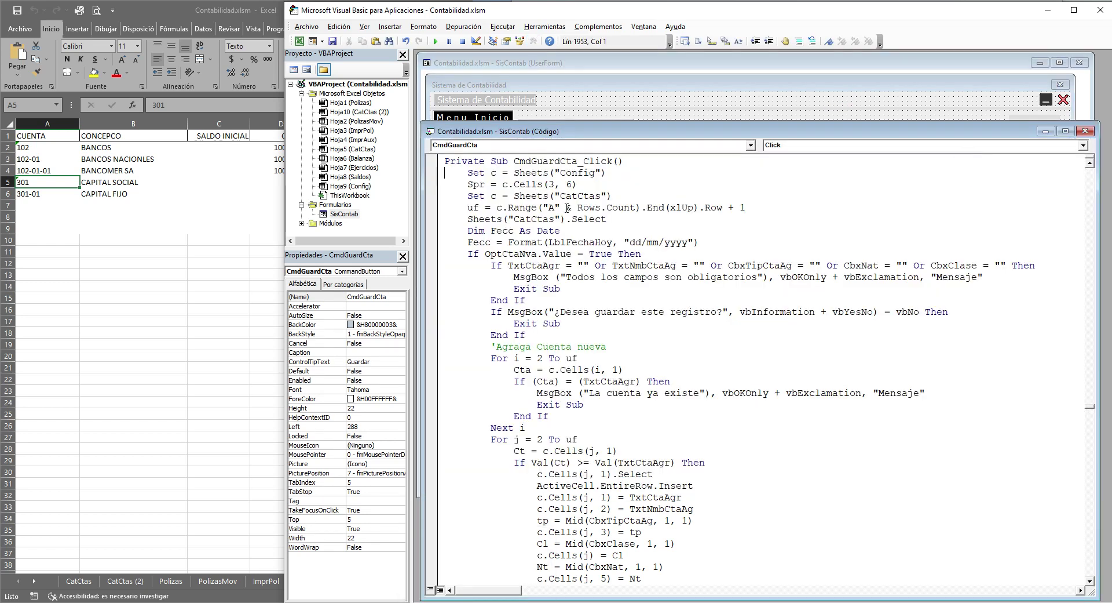
scroll(594, 244, "down", 2)
scroll(594, 244, "down", 2)
scroll(594, 243, "up", 1)
scroll(594, 243, "down", 1)
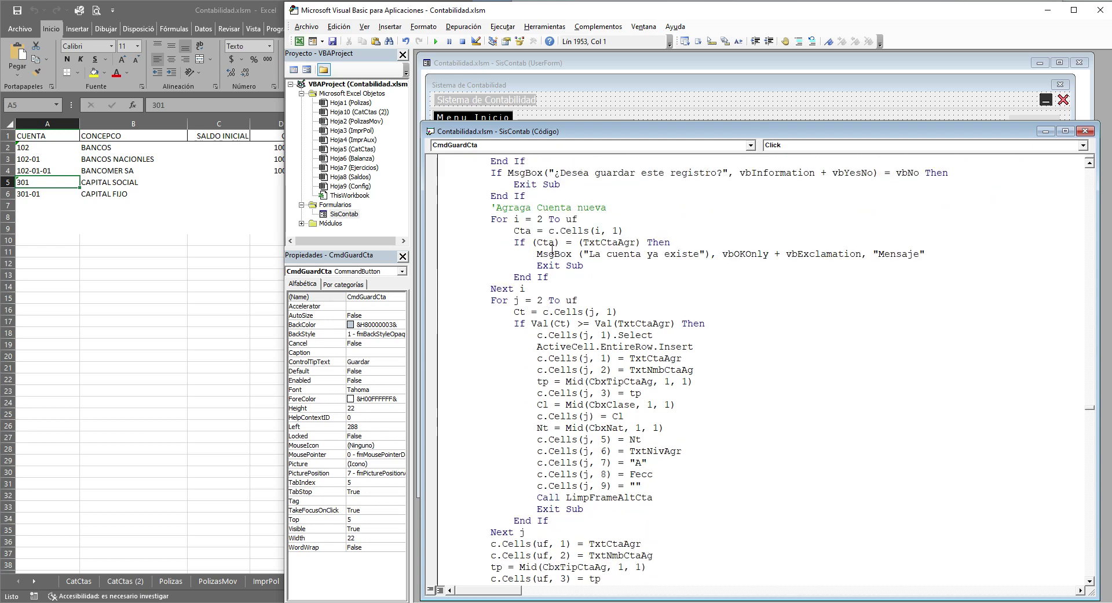
left_click(550, 218)
scroll(597, 270, "down", 8)
scroll(597, 270, "down", 5)
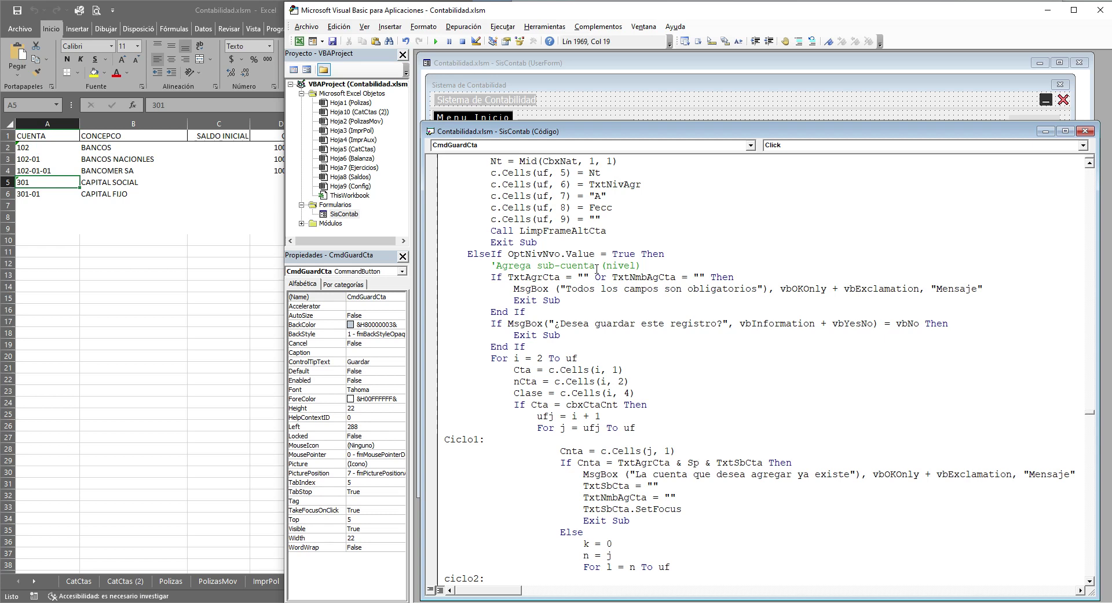
Append the comment ' sale del proceso after Exit Sub in the new-account branch
left_click_drag(493, 267, 654, 273)
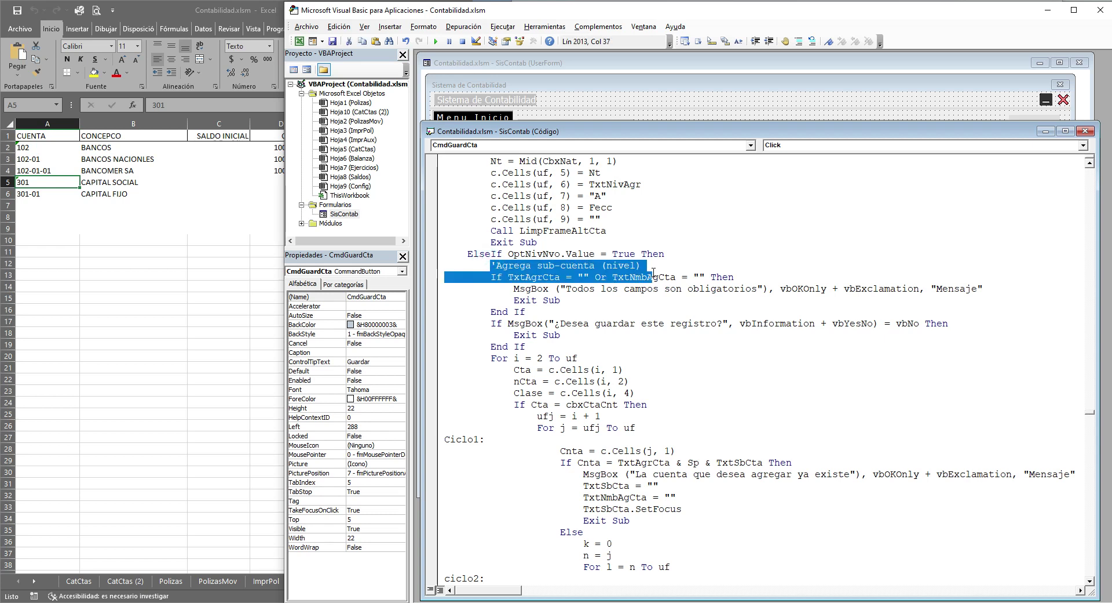
scroll(537, 336, "up", 18)
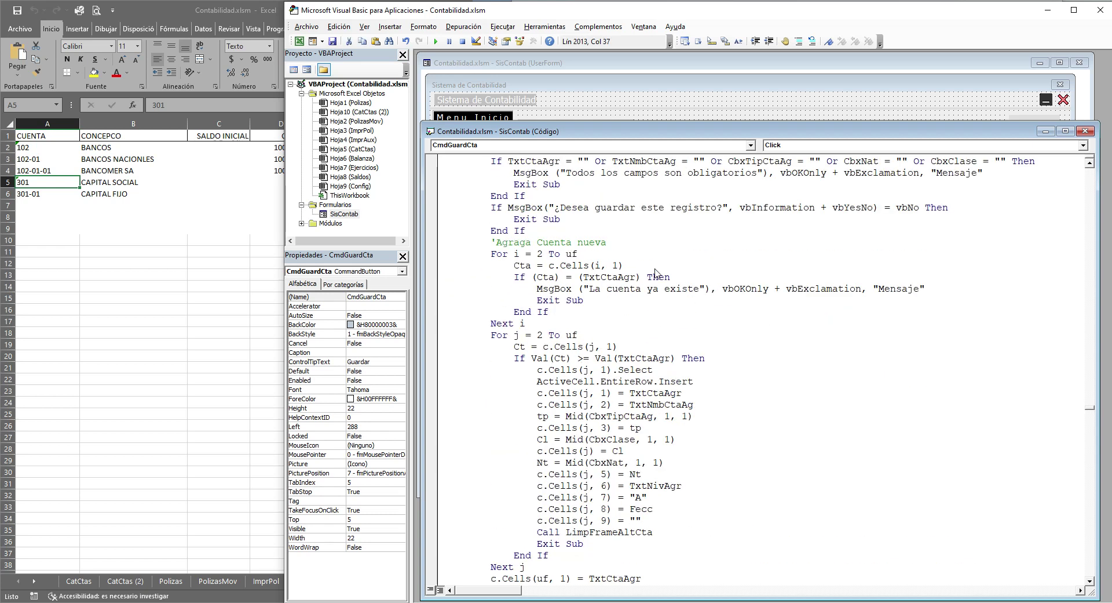
left_click_drag(493, 380, 613, 380)
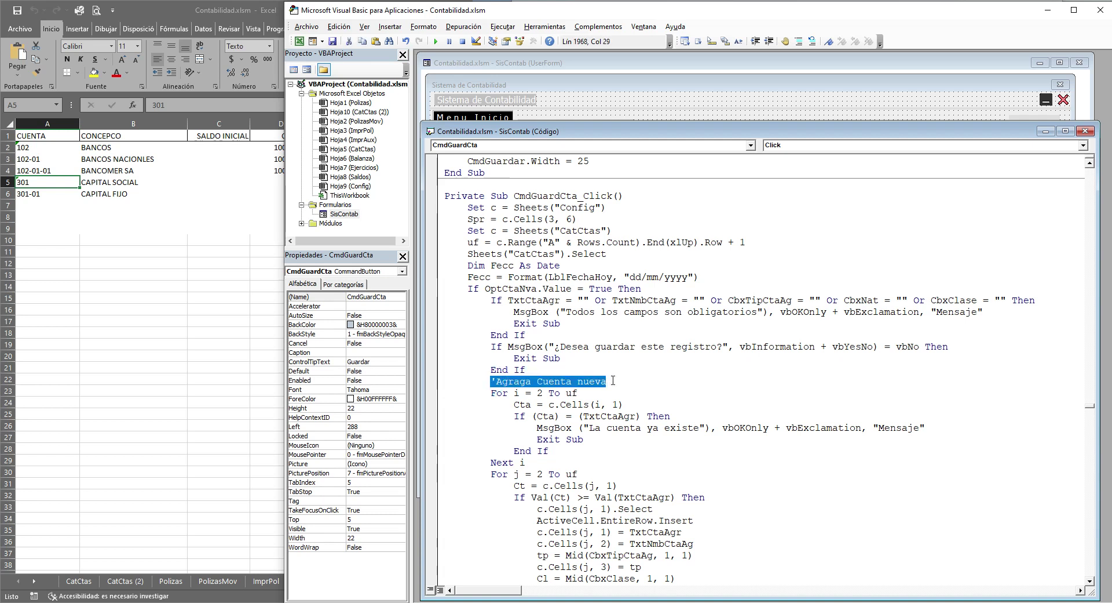
scroll(617, 383, "down", 3)
scroll(619, 369, "down", 2)
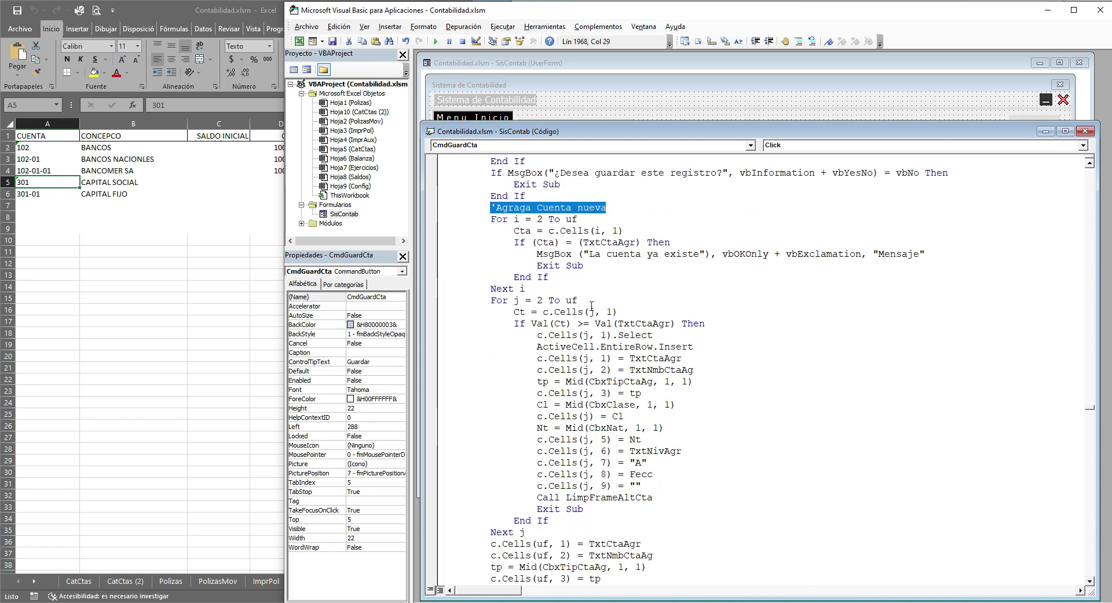
left_click_drag(492, 219, 733, 505)
left_click(577, 508)
left_click(596, 510)
type("' sale del proceso")
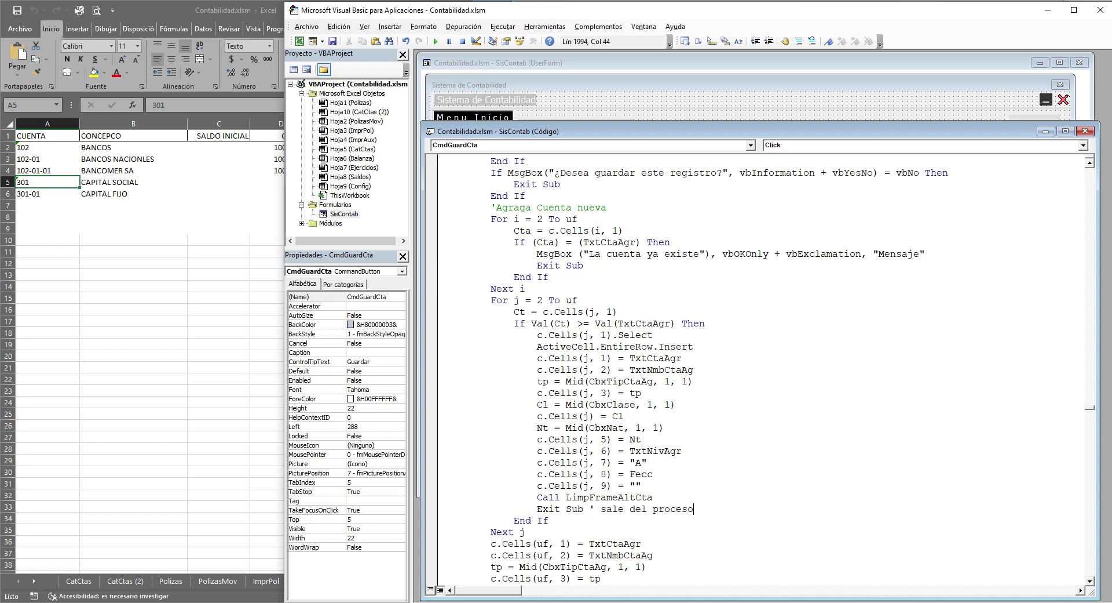
left_click(548, 520)
Review the ElseIf OptNivNvo.Value sub-account validation, then return to the form designer
scroll(559, 474, "down", 4)
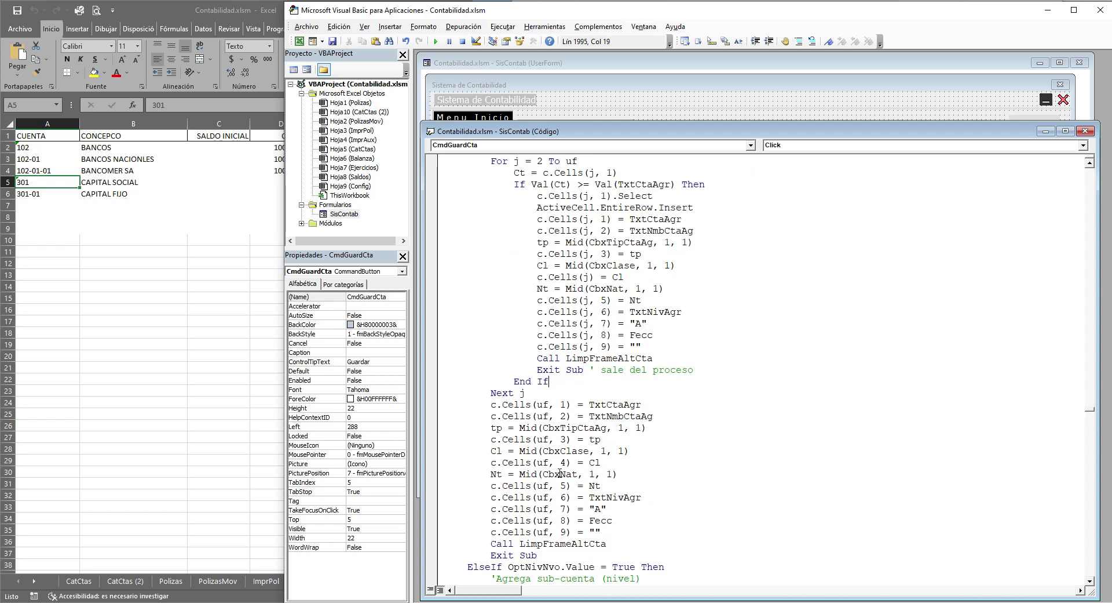
scroll(518, 423, "down", 7)
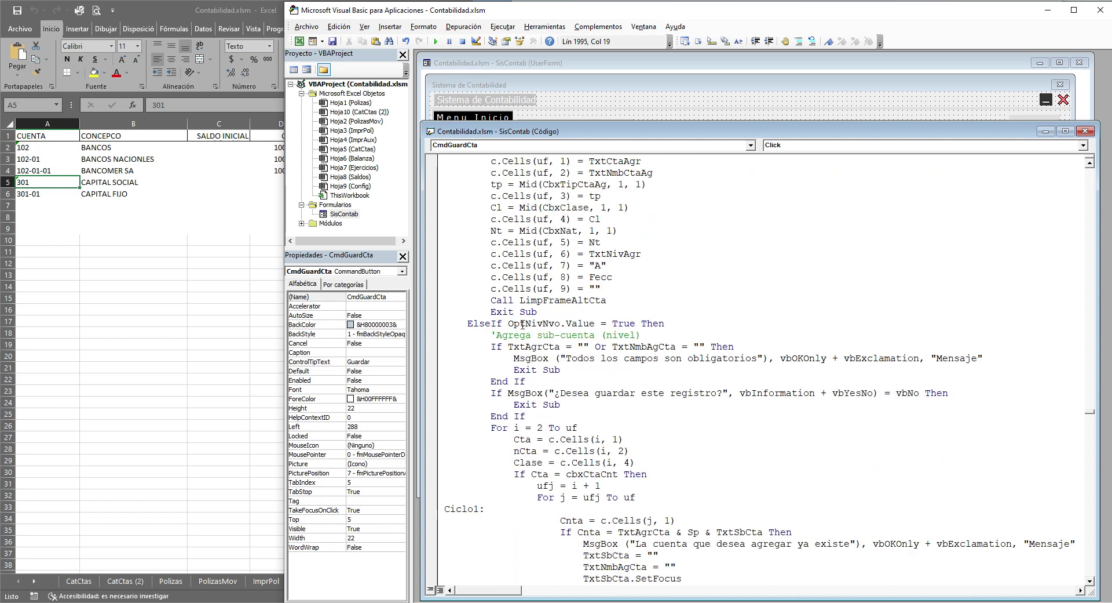
left_click_drag(584, 335, 618, 335)
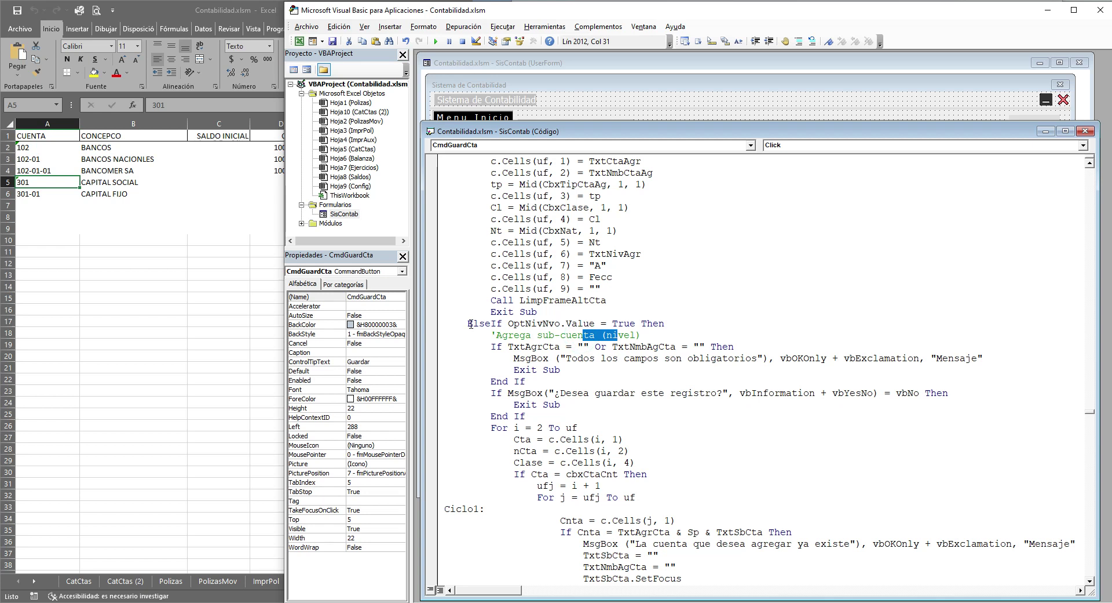
left_click_drag(470, 323, 677, 324)
left_click(641, 358)
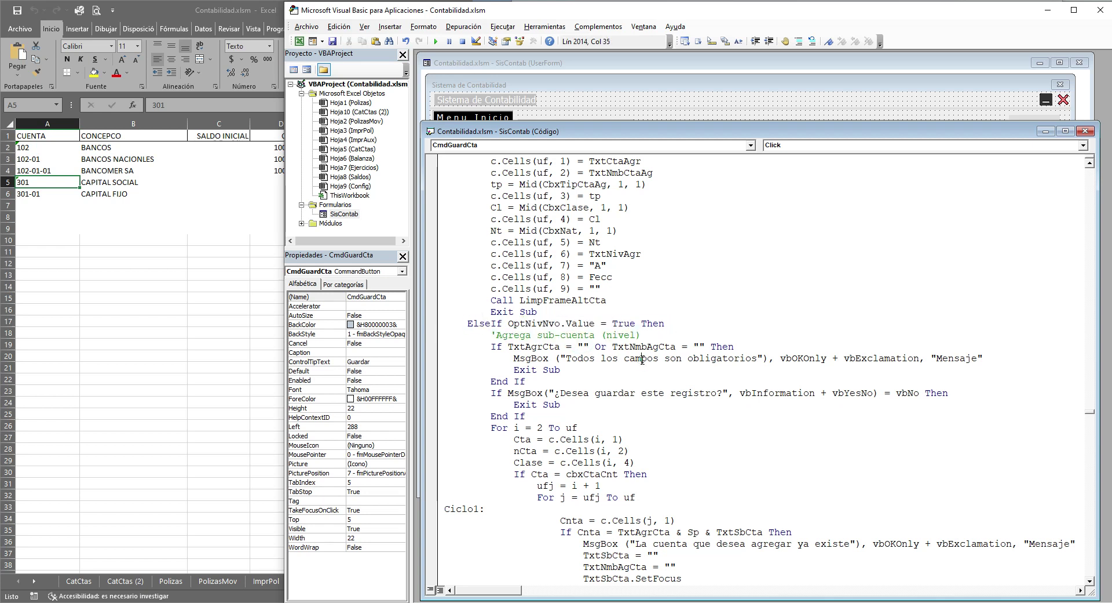
scroll(666, 405, "down", 10)
scroll(688, 450, "down", 4)
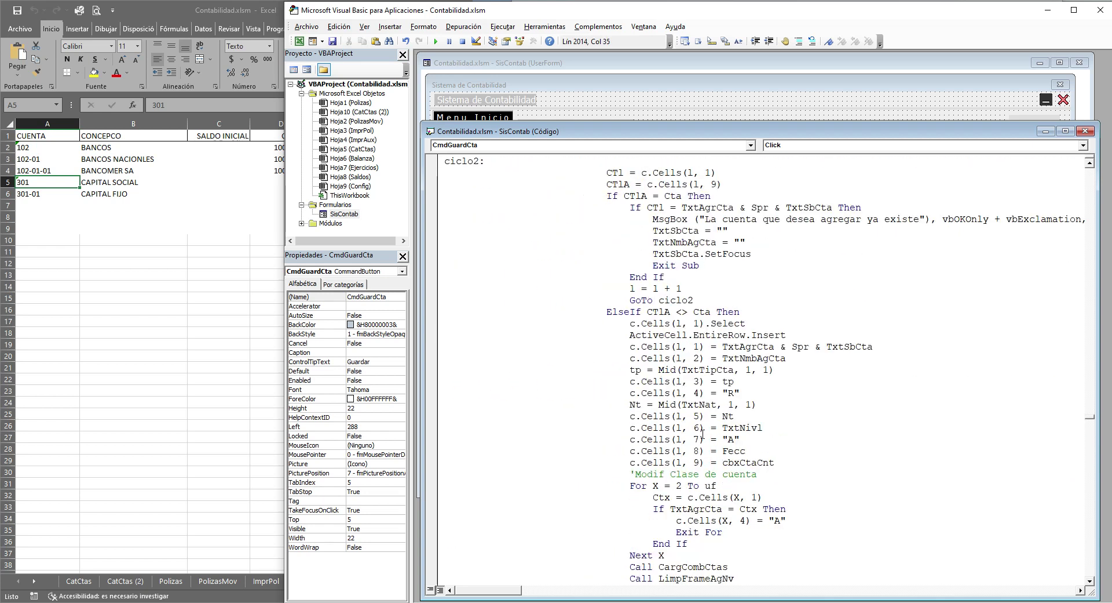
scroll(703, 433, "down", 4)
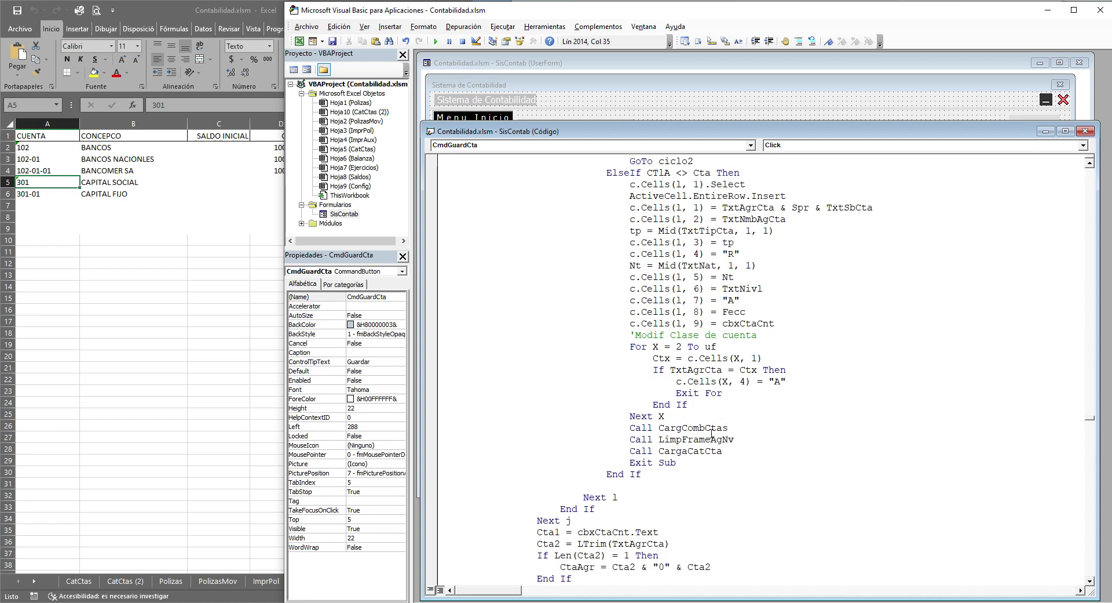
scroll(711, 434, "down", 2)
scroll(704, 429, "down", 2)
scroll(695, 423, "down", 1)
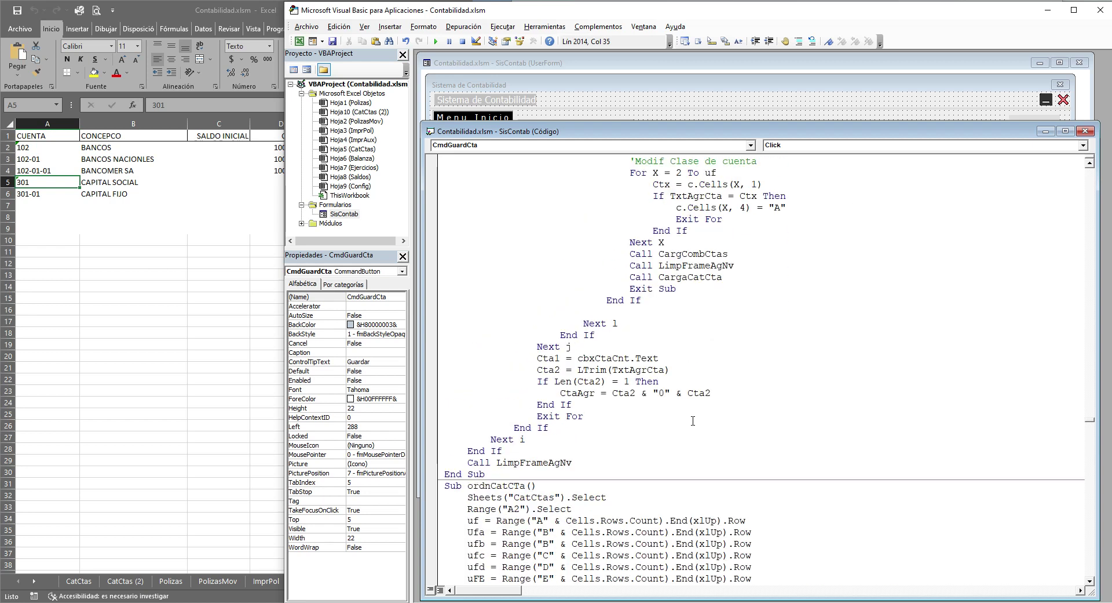
scroll(692, 420, "up", 6)
scroll(689, 421, "up", 8)
scroll(686, 421, "up", 4)
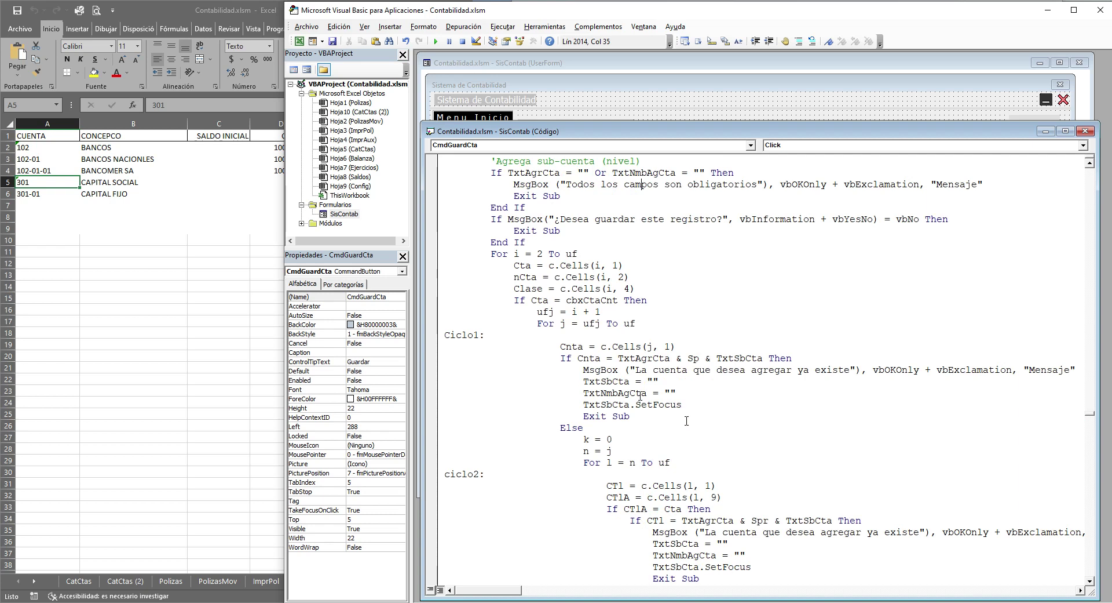
left_click(614, 108)
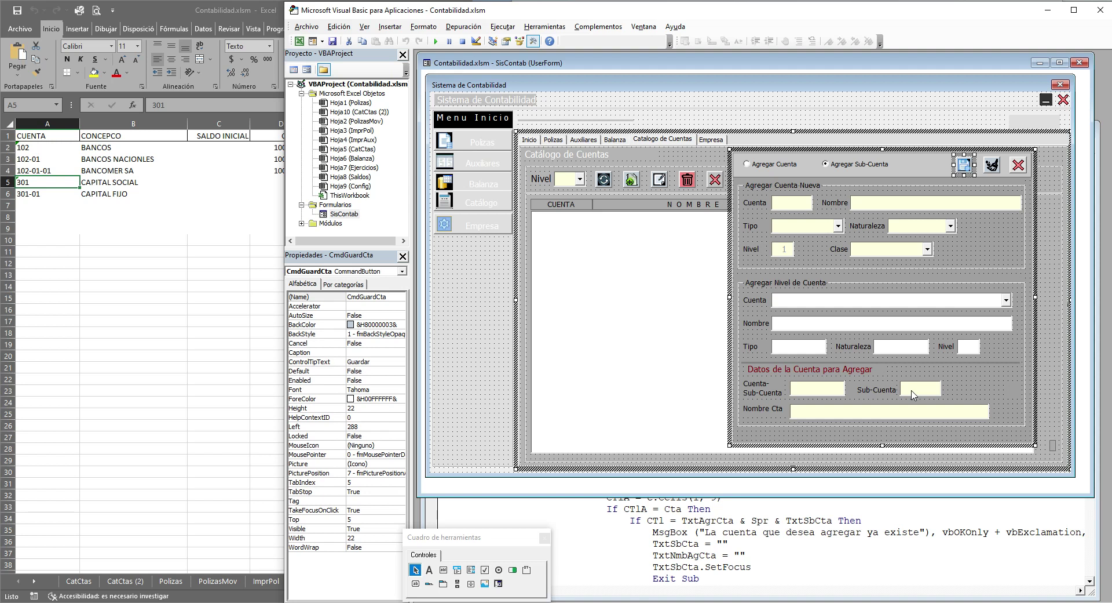
Compare catalog accounts 106-01 and 107 on CatCtas, selecting row 23 for account 107
left_click(186, 336)
left_click(78, 580)
left_click(85, 356)
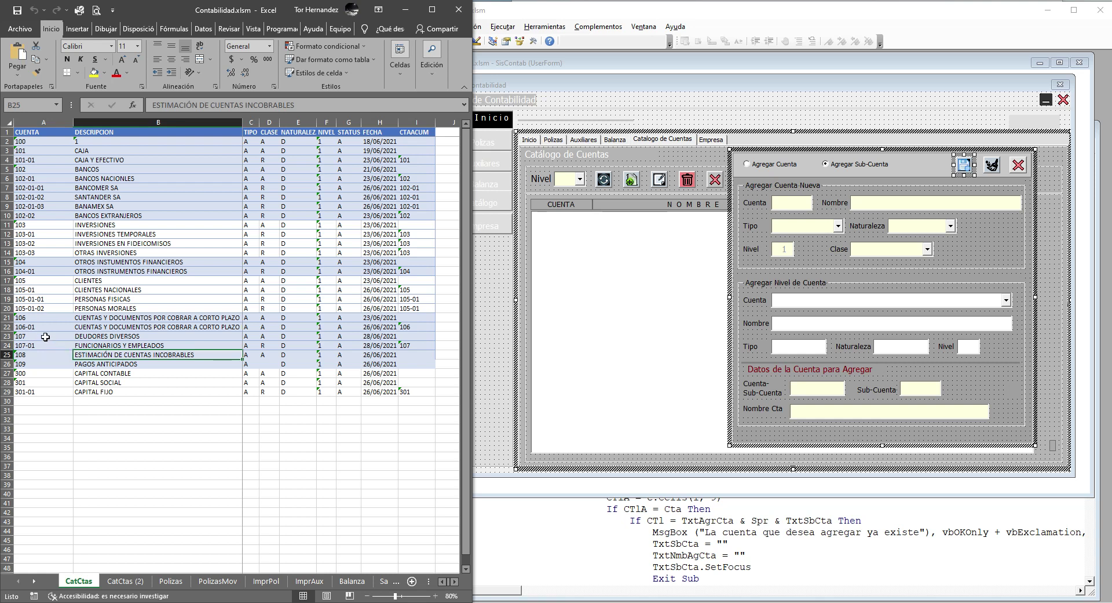
left_click(28, 327)
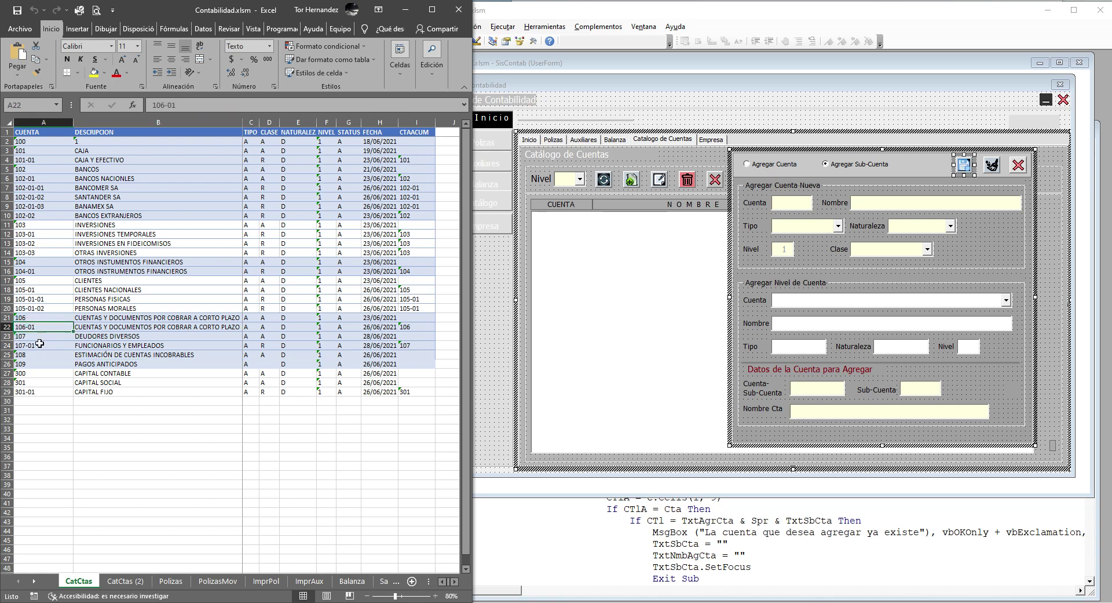
left_click(28, 336)
left_click(28, 328)
left_click(107, 318)
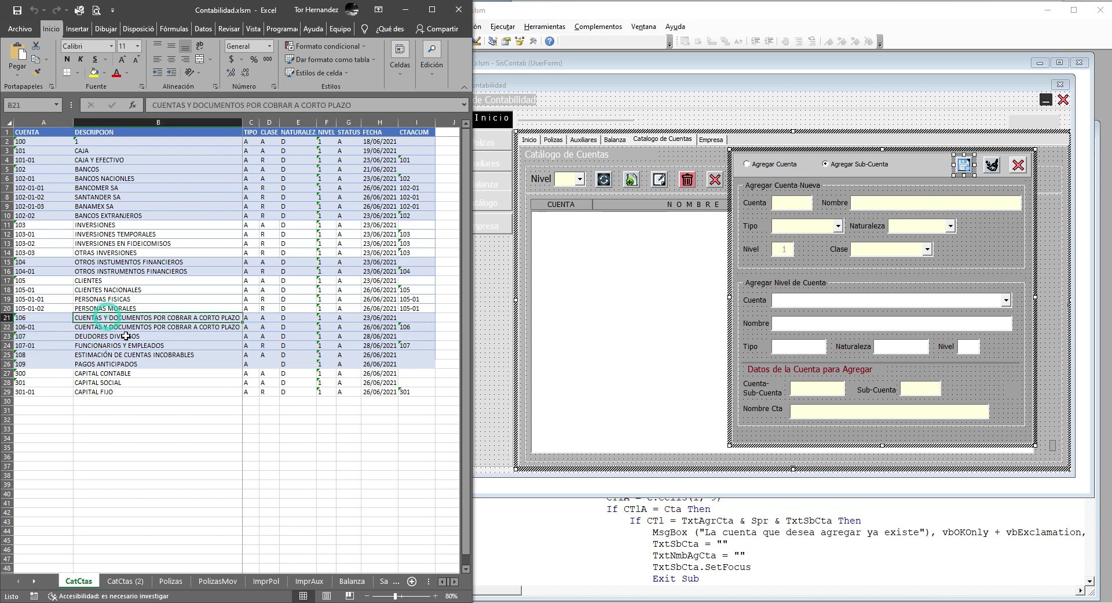
left_click(22, 337)
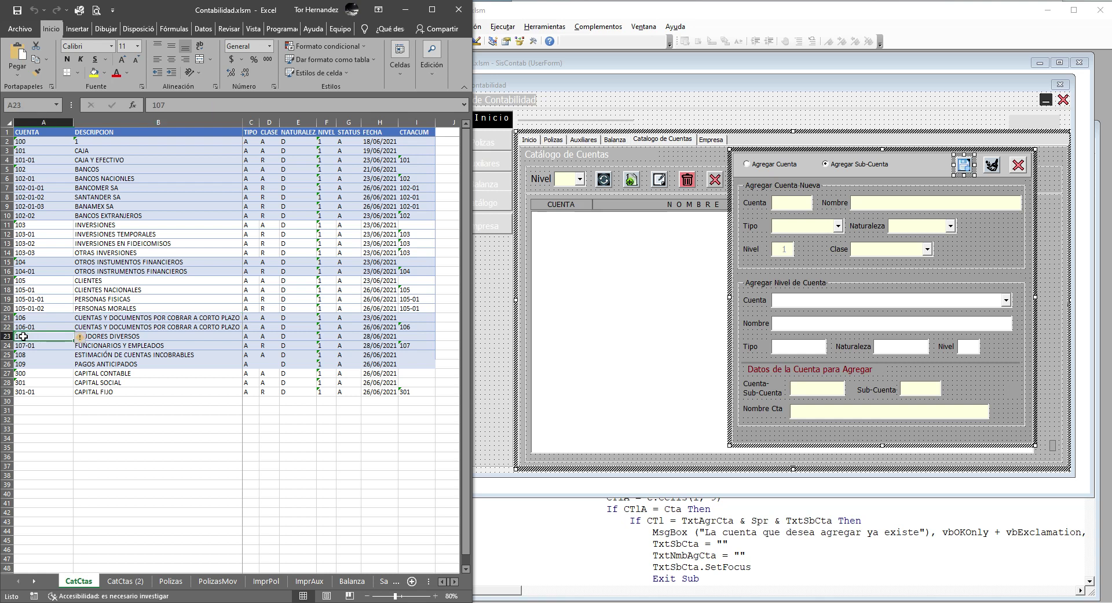
left_click(58, 326)
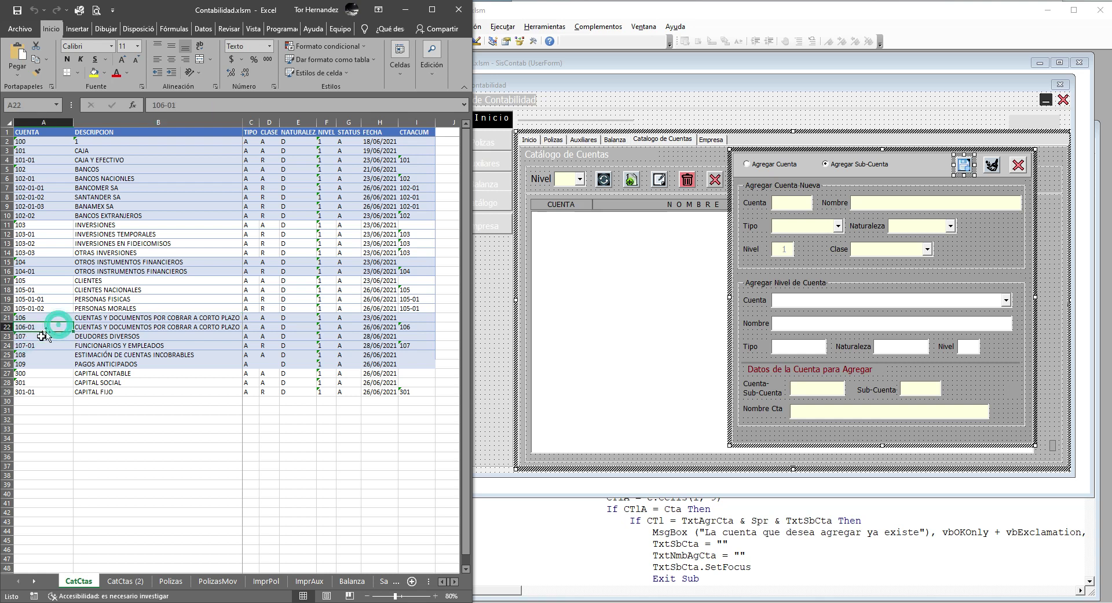
left_click(8, 335)
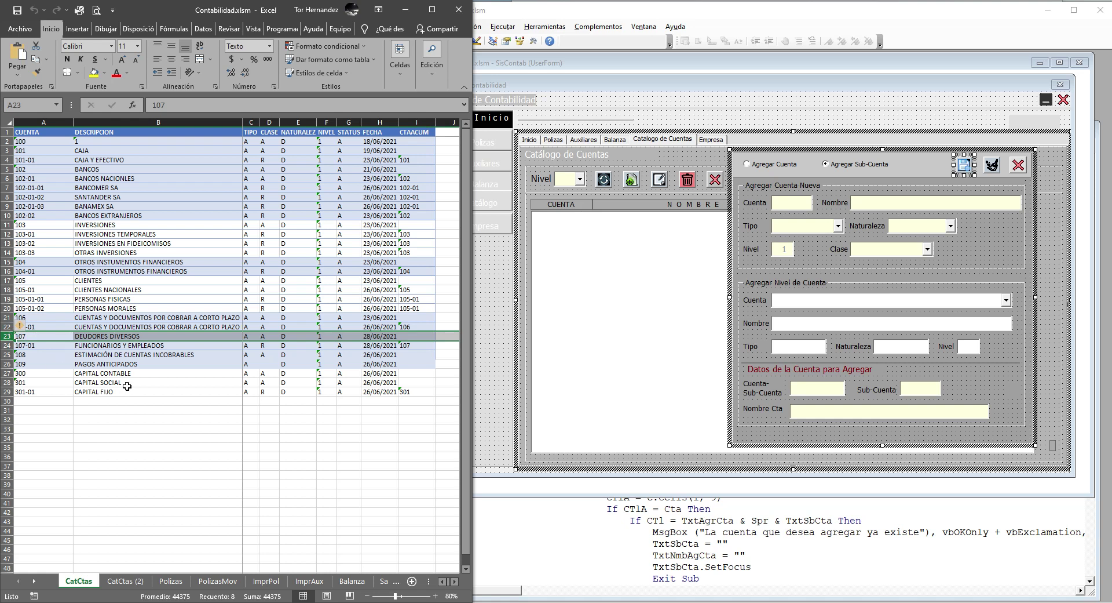
Bring codigo_agrupador.pdf to the front and scroll to its top
key("alt+Tab")
scroll(794, 218, "up", 3)
scroll(794, 218, "up", 5)
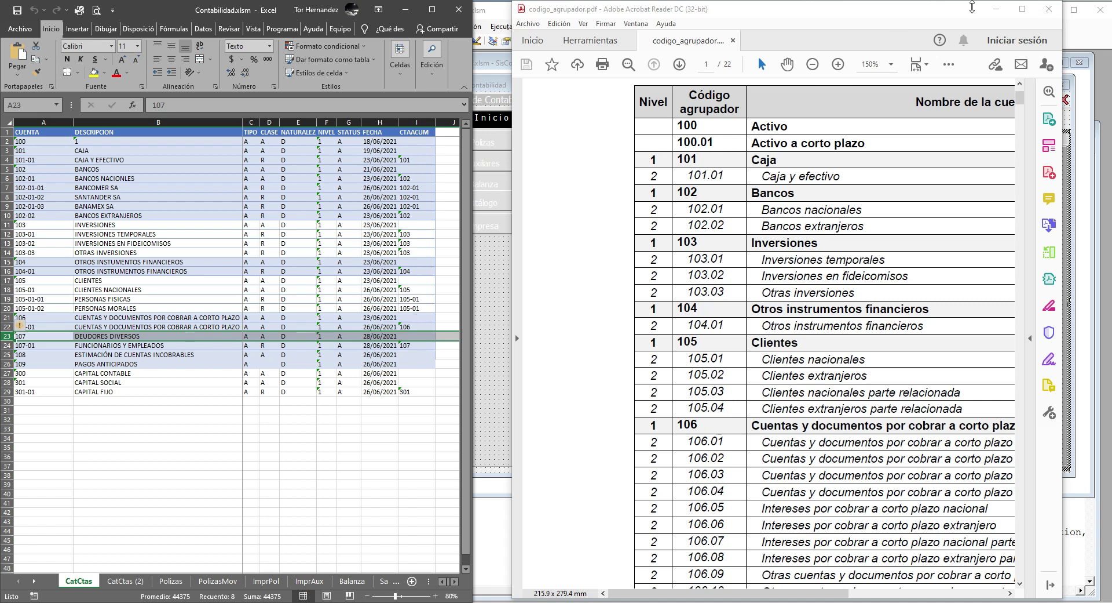
Minimize Acrobat Reader to uncover the VBA form designer
left_click(997, 12)
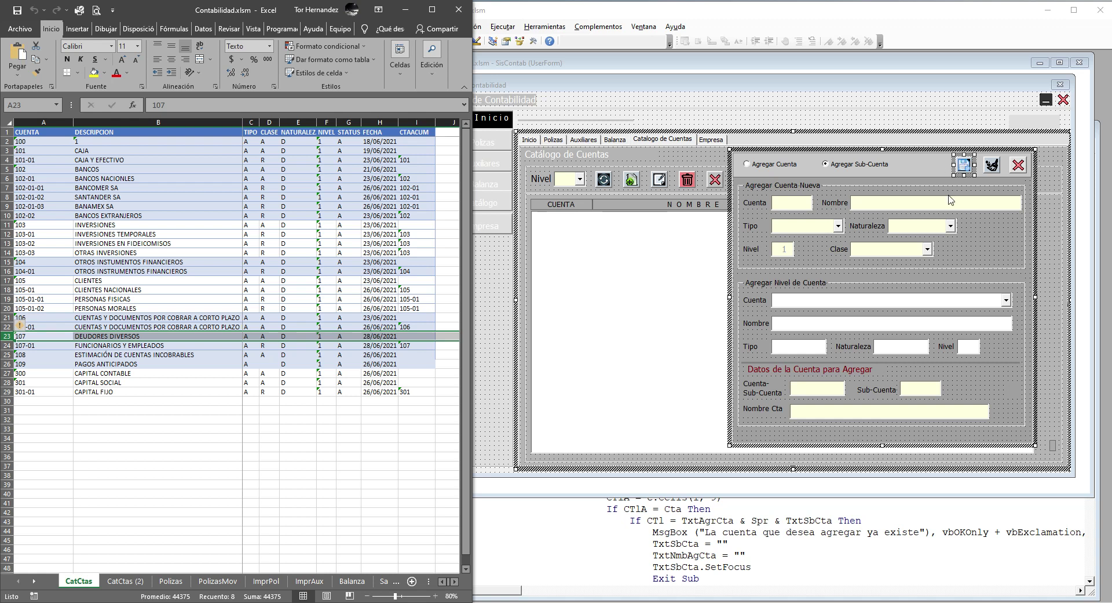
Review CmdActSldo_Click and its ActualizaSaldos routine behind the Balanza page's update button
left_click(657, 140)
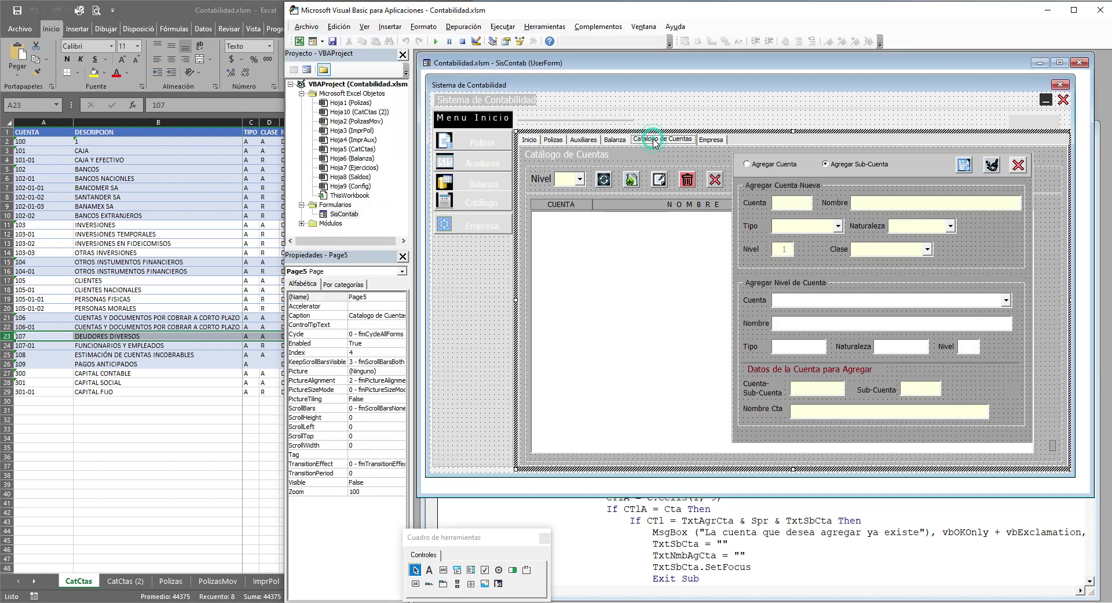
left_click(608, 140)
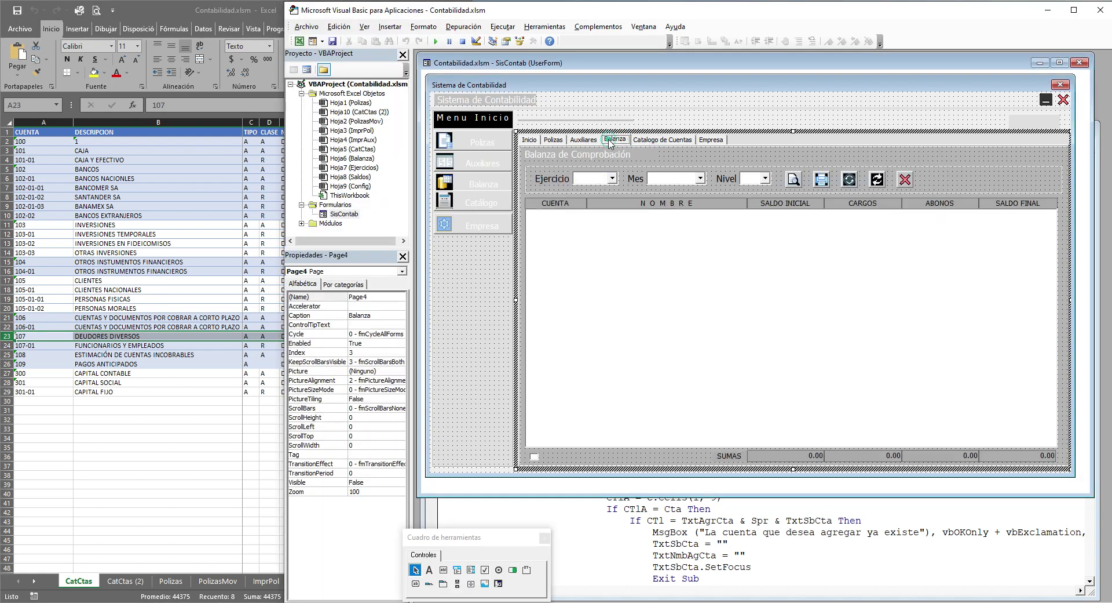
double_click(852, 182)
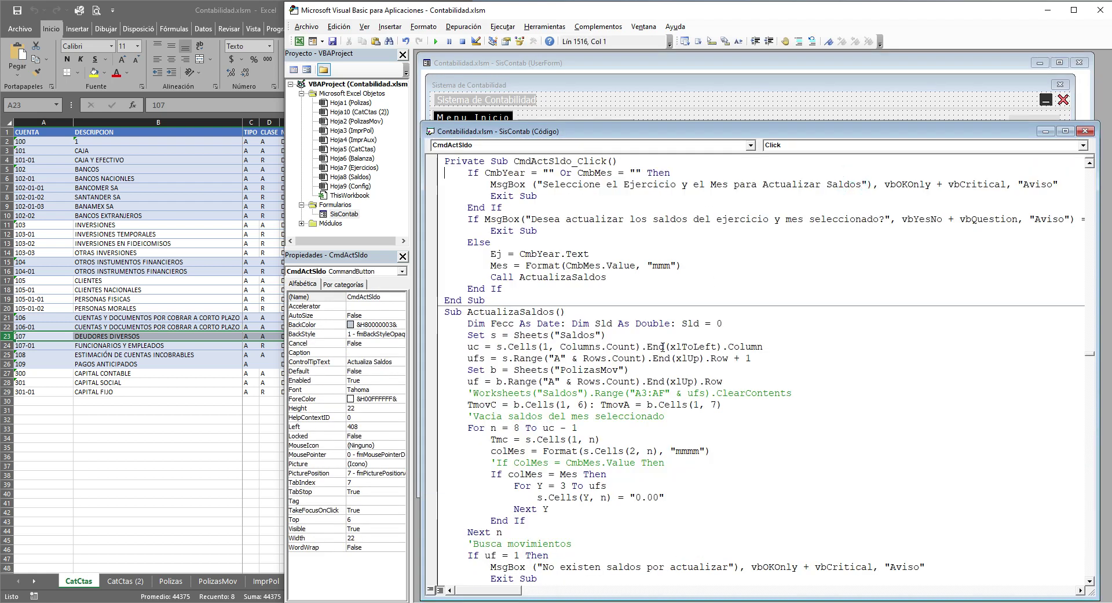
scroll(663, 346, "down", 3)
scroll(666, 346, "down", 3)
scroll(672, 344, "down", 8)
scroll(677, 343, "down", 3)
scroll(677, 343, "up", 4)
scroll(677, 345, "up", 2)
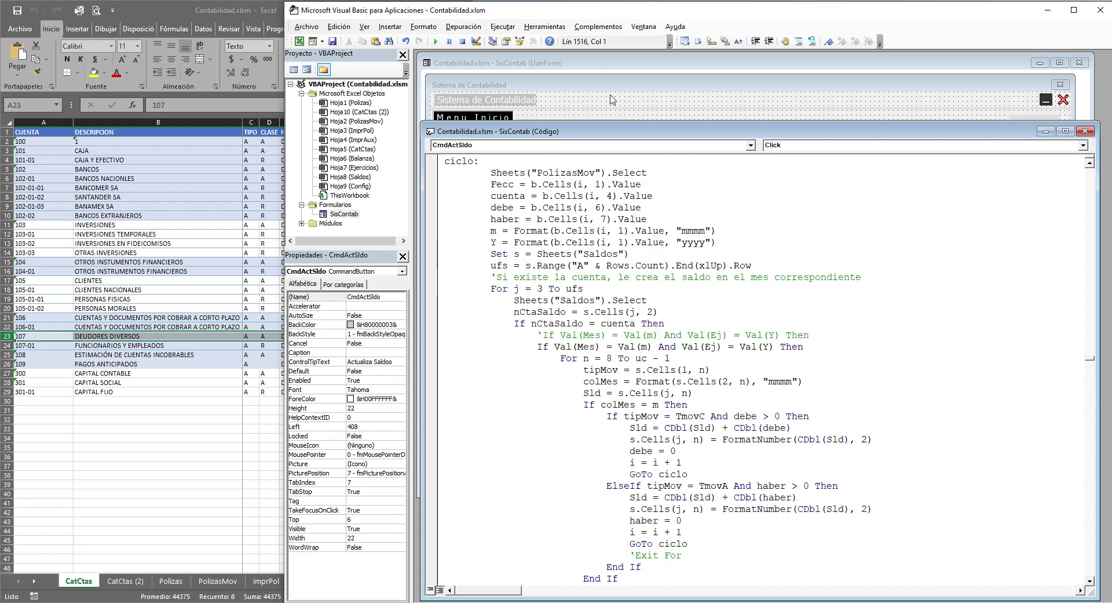
left_click(613, 99)
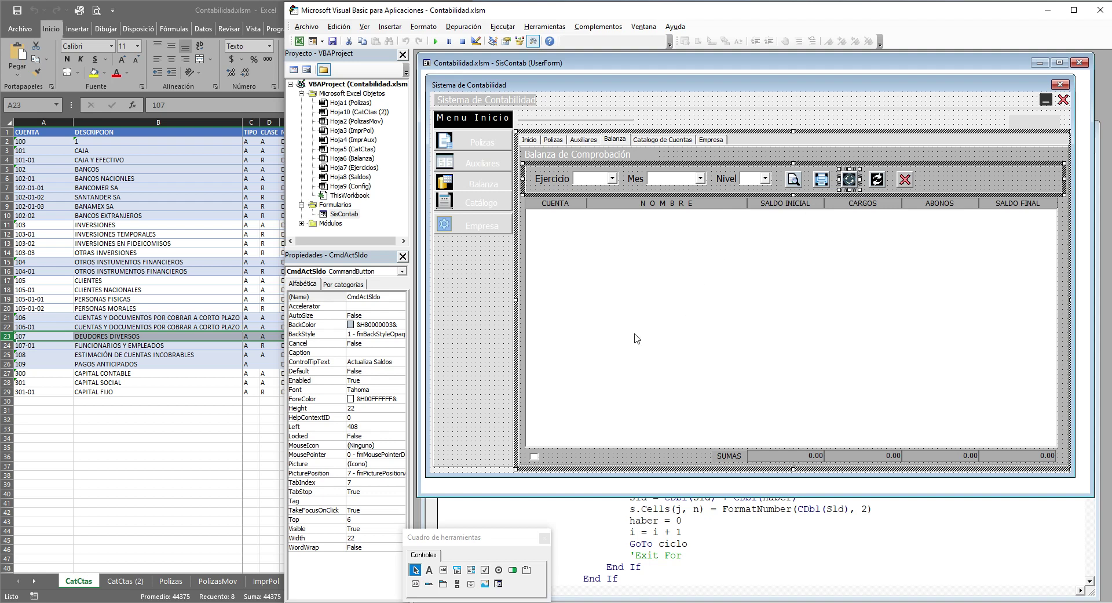
Check the Saldos sheet's January 2021 columns H:I showing 100,000.00 for 102-01-01 and 301-01
left_click(157, 491)
left_click(384, 581)
left_click(240, 278)
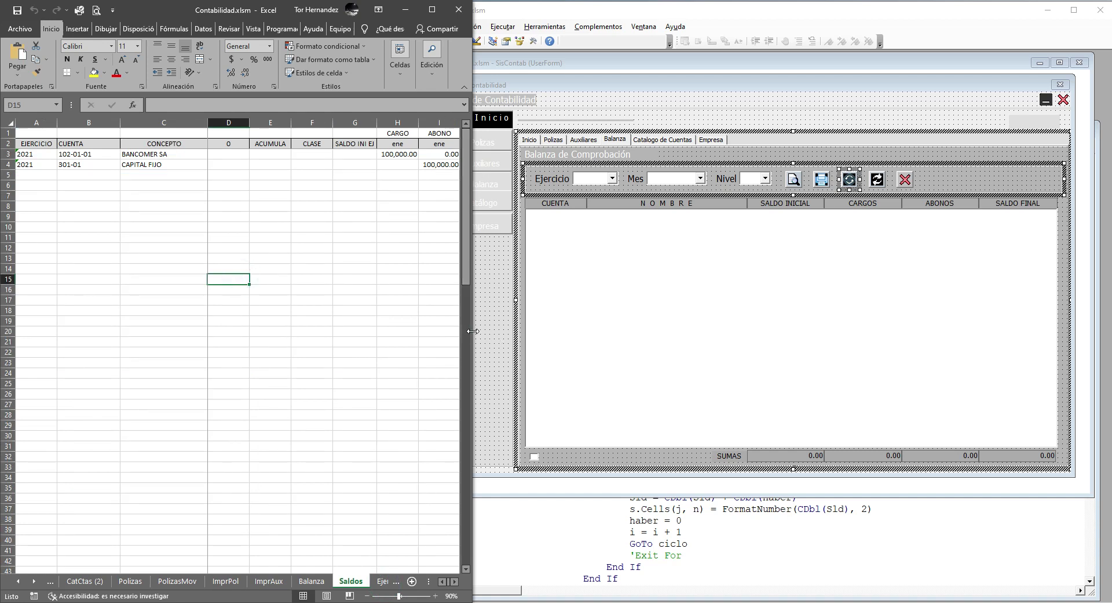
left_click_drag(474, 331, 716, 330)
left_click(462, 217)
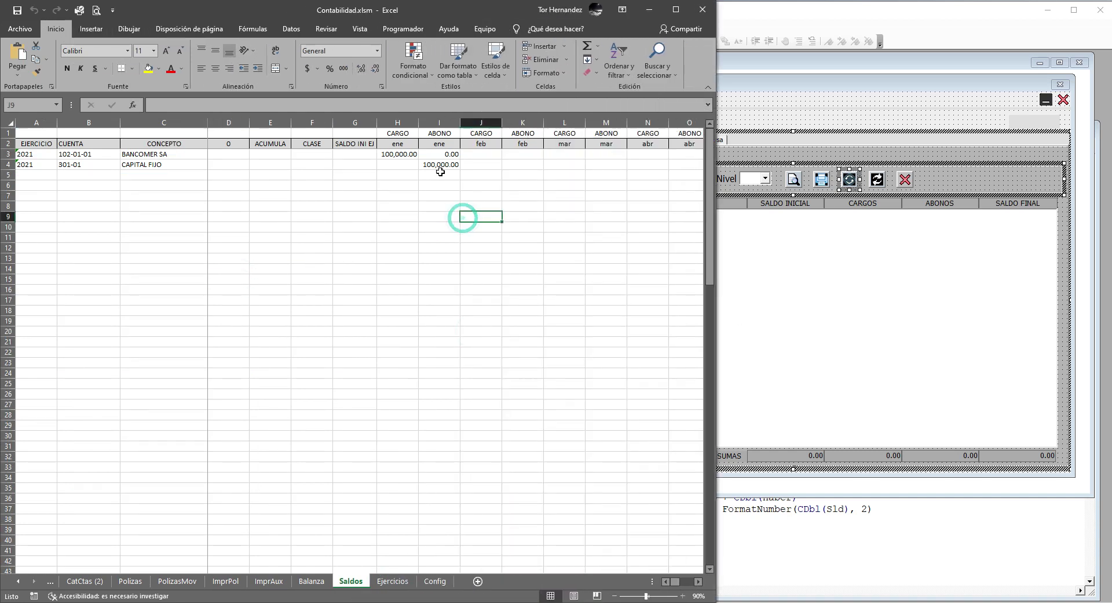
left_click_drag(398, 122, 442, 118)
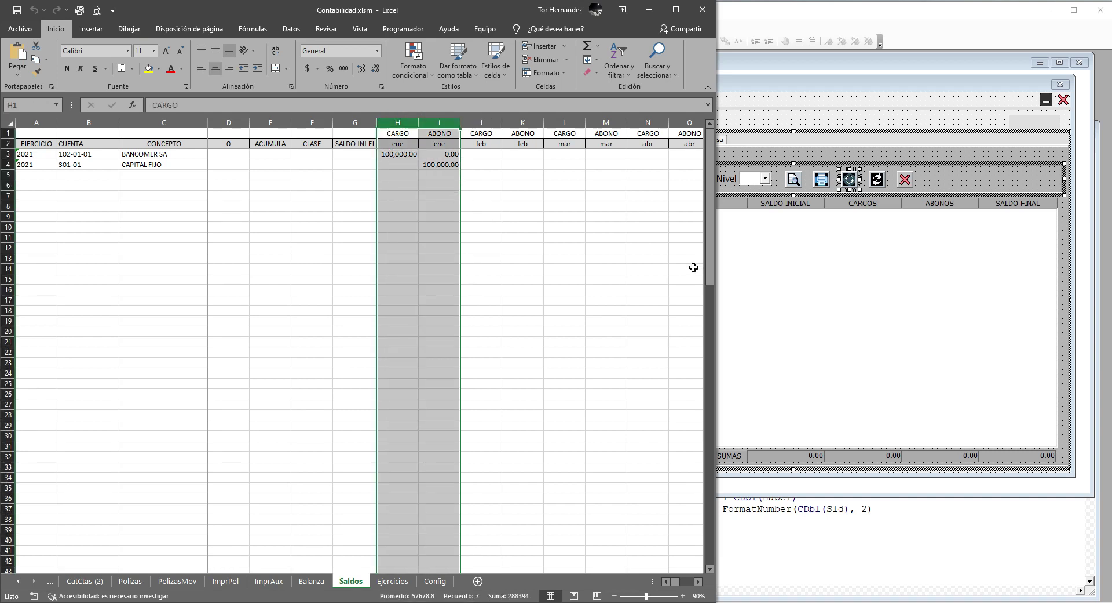
left_click(893, 97)
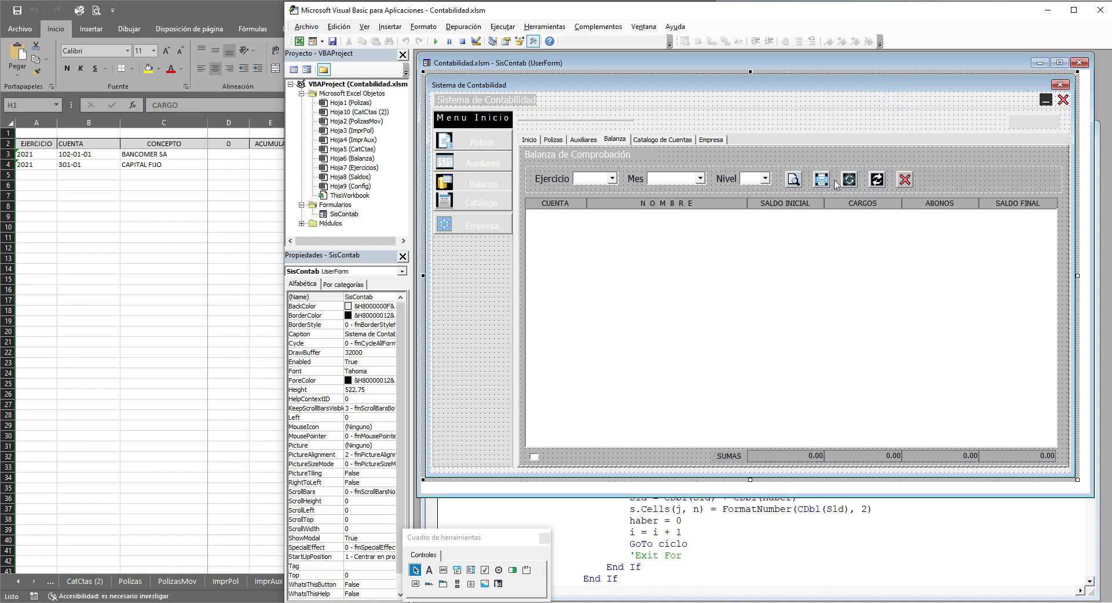
left_click(851, 184)
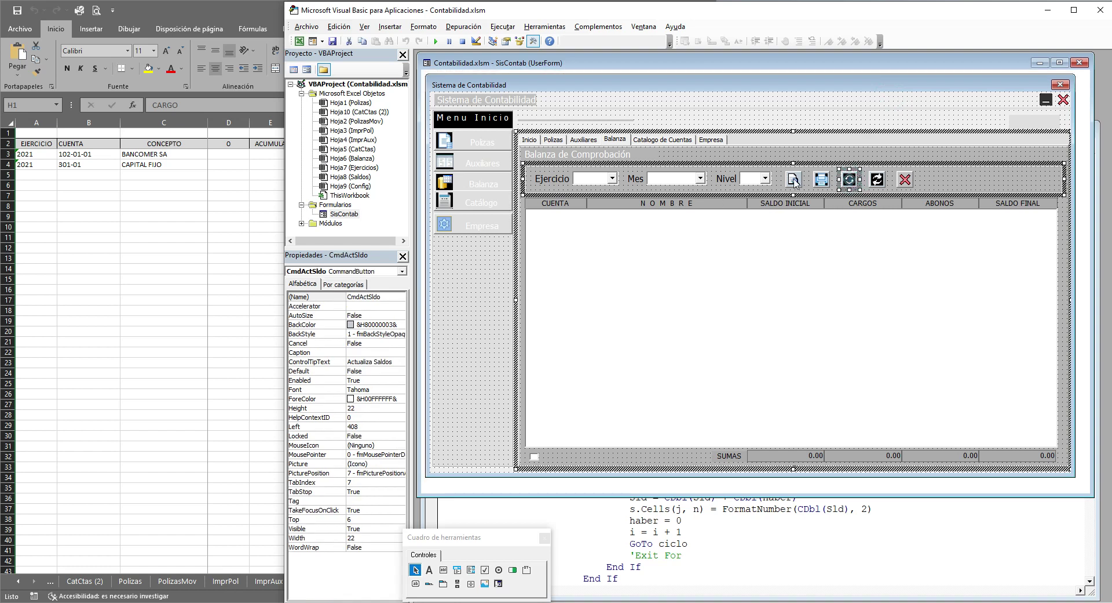
left_click(791, 181)
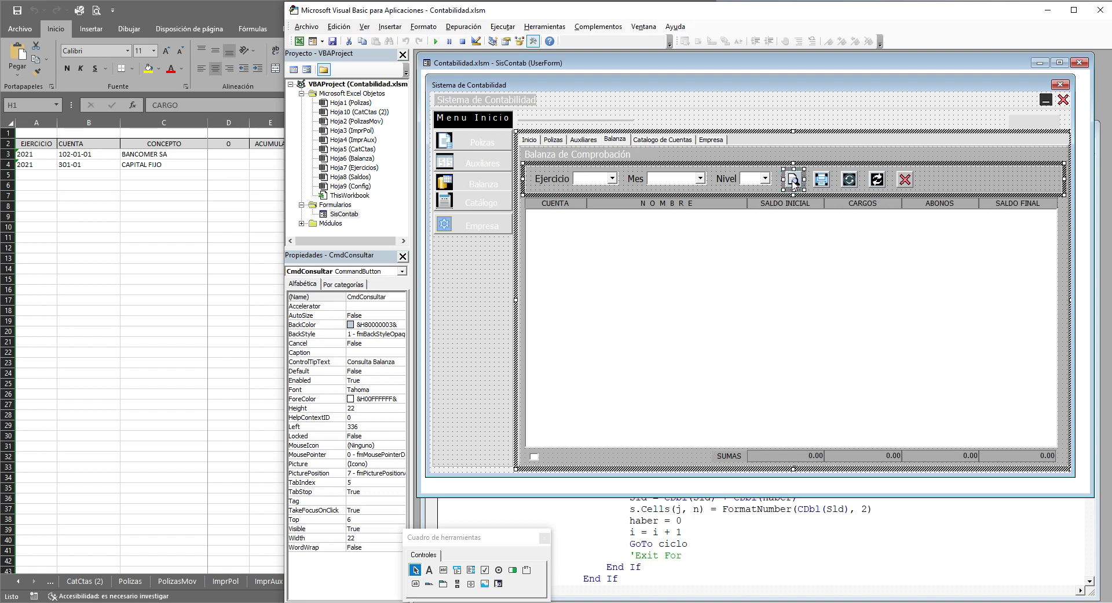
double_click(792, 181)
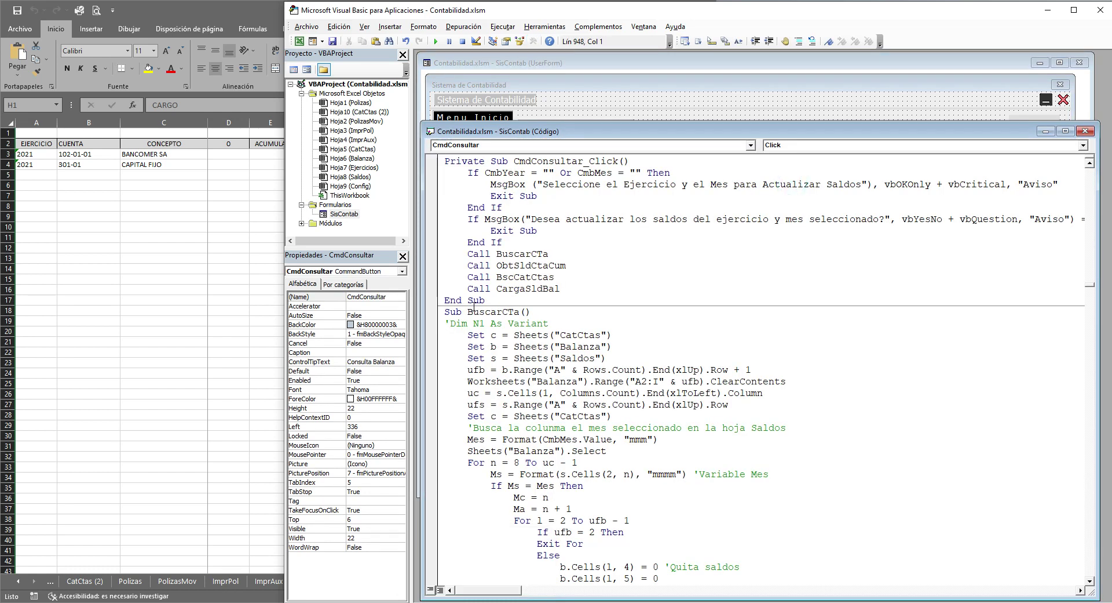
double_click(538, 255)
double_click(537, 265)
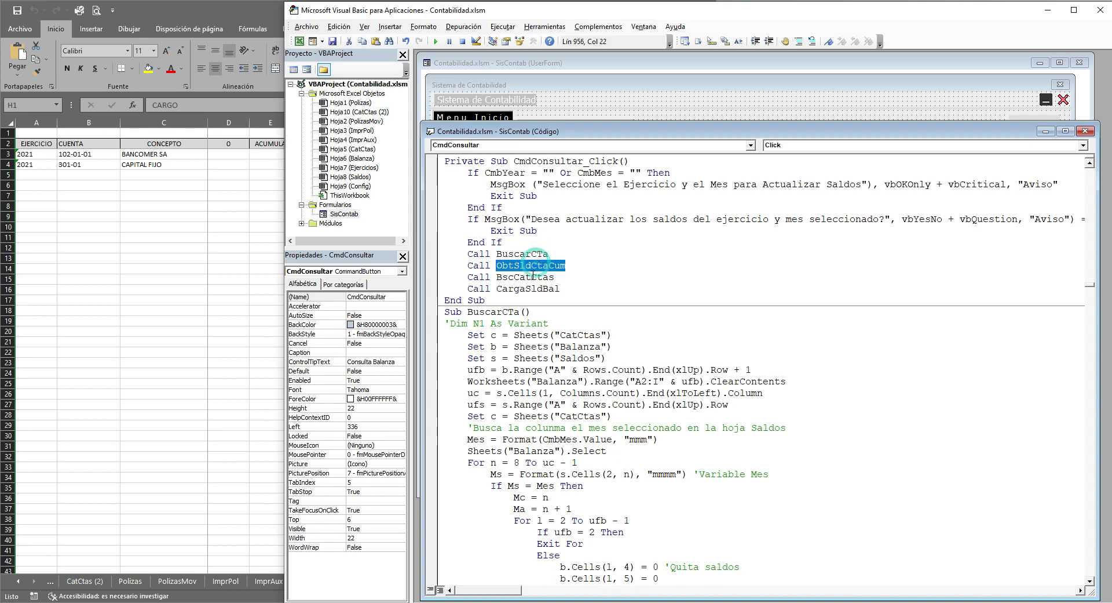
double_click(538, 277)
left_click(538, 288)
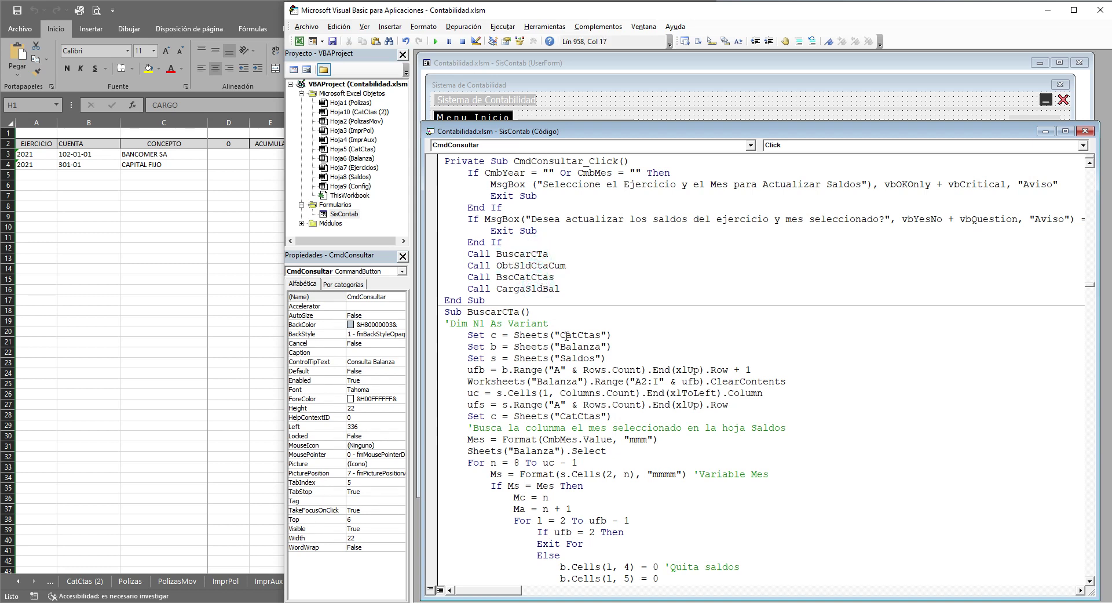
scroll(557, 360, "down", 2)
scroll(565, 356, "down", 4)
scroll(574, 353, "down", 6)
scroll(587, 346, "down", 5)
scroll(587, 345, "down", 4)
scroll(590, 344, "down", 5)
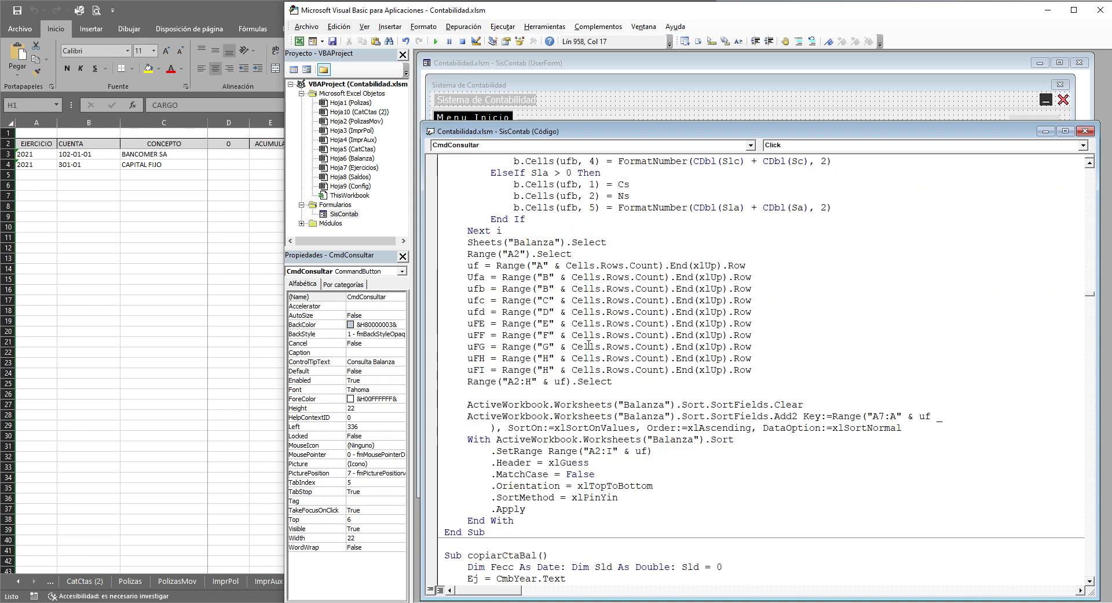
scroll(590, 344, "down", 1)
scroll(590, 342, "down", 4)
scroll(591, 339, "down", 3)
scroll(591, 335, "down", 4)
scroll(591, 333, "down", 3)
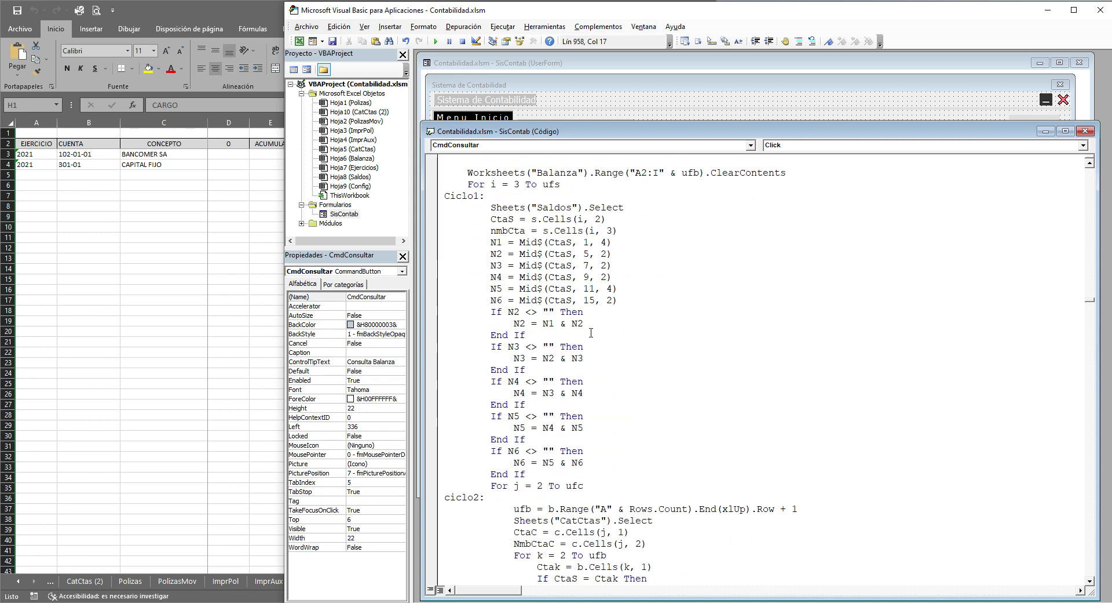
left_click(603, 100)
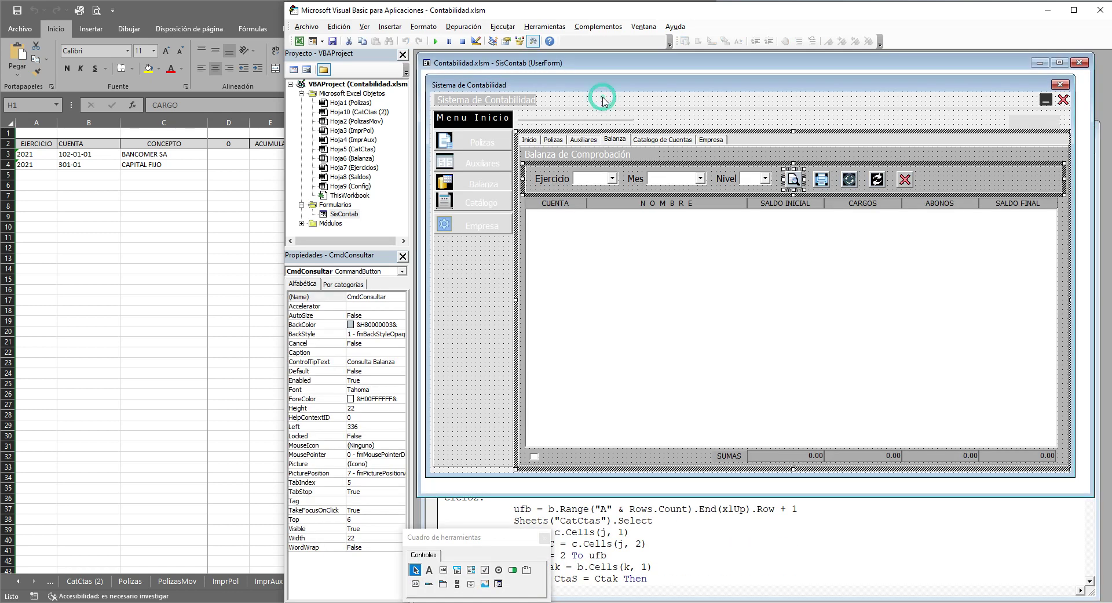
left_click(771, 102)
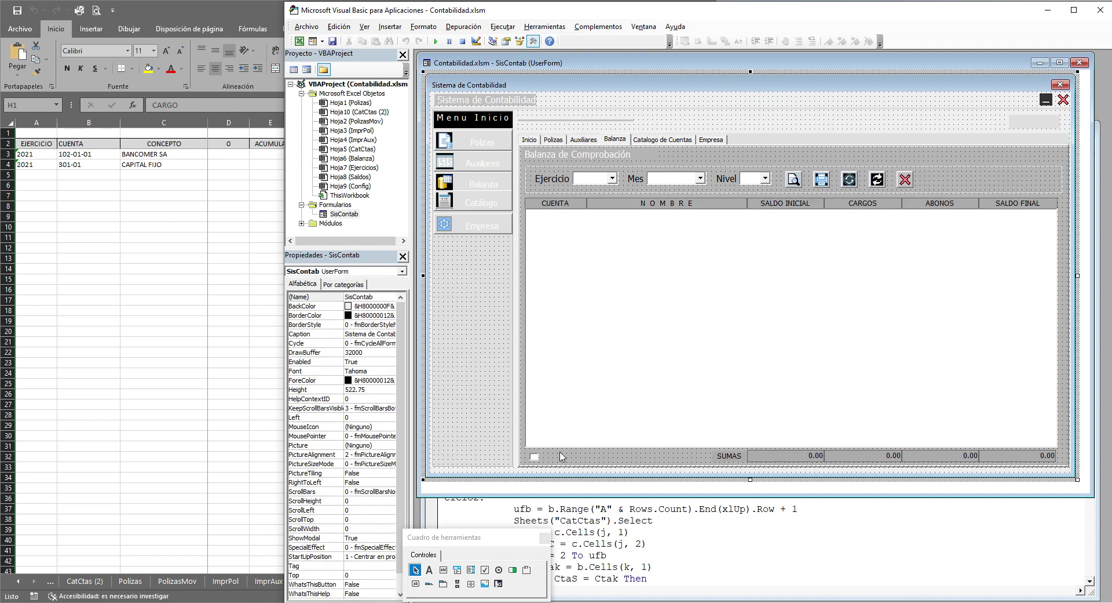
left_click(554, 455)
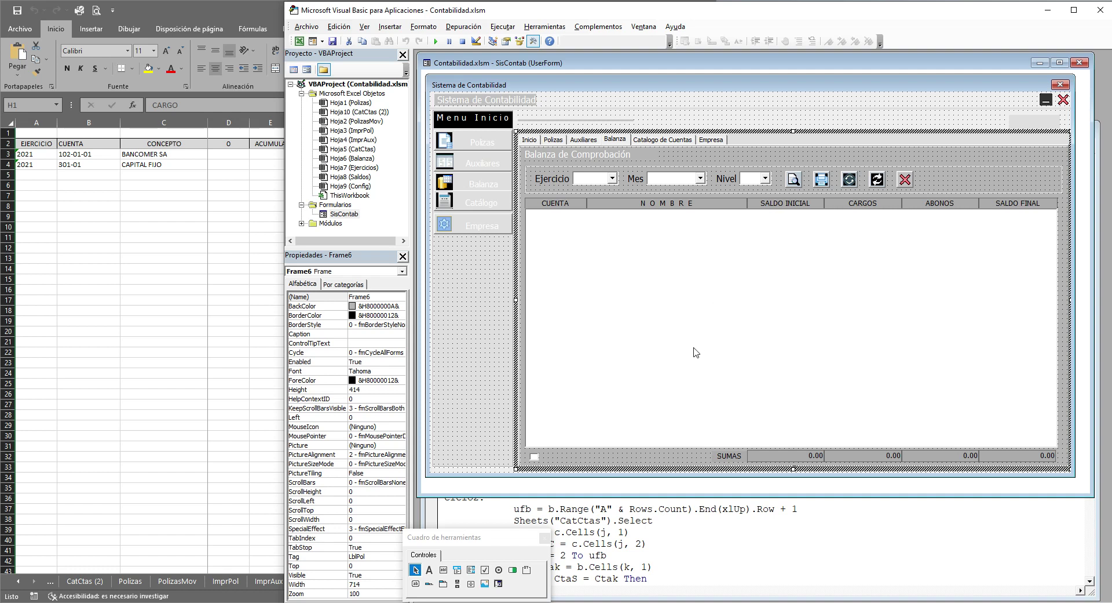
left_click(684, 97)
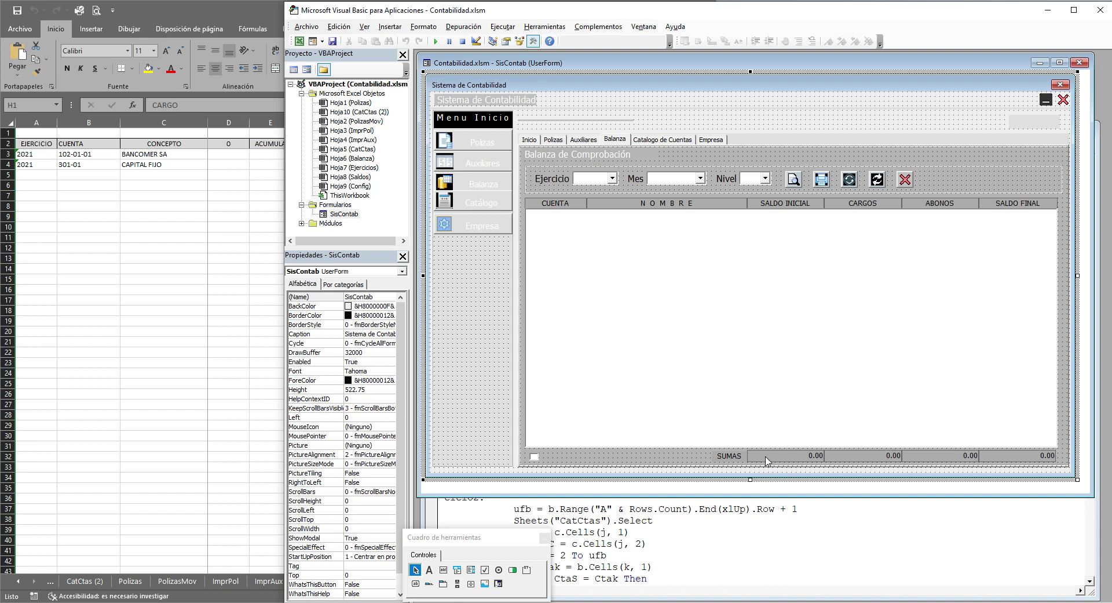
left_click(1011, 602)
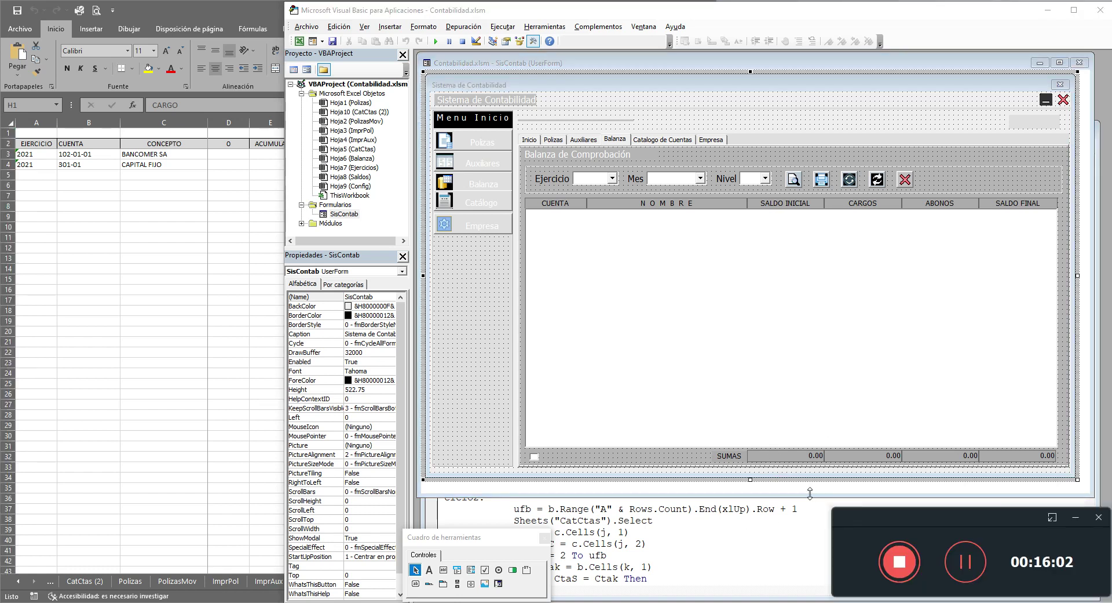
left_click_drag(997, 519, 860, 381)
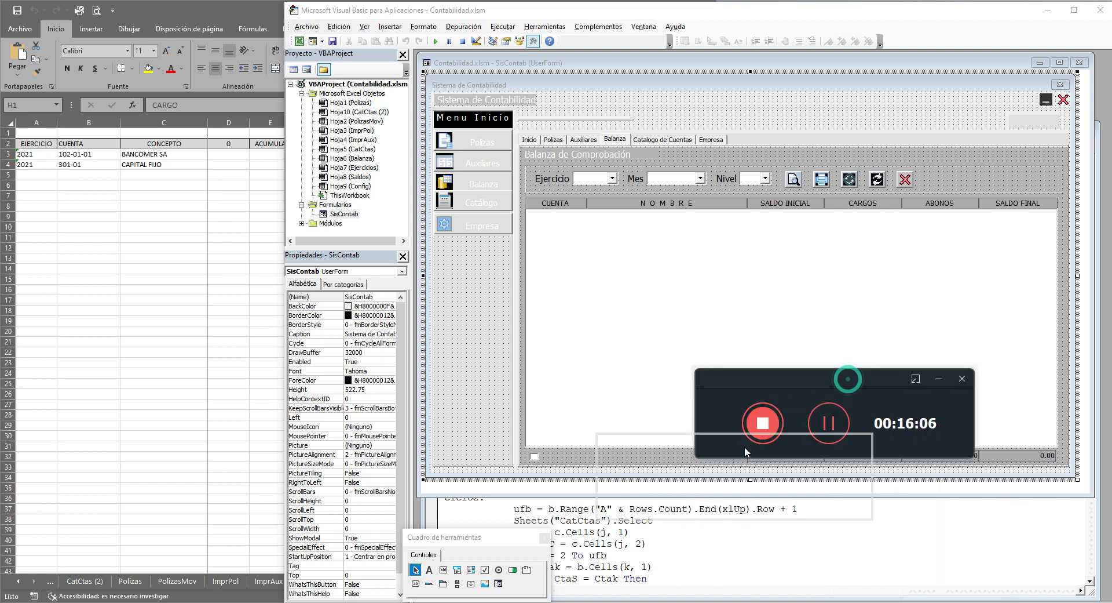
left_click_drag(848, 384, 740, 464)
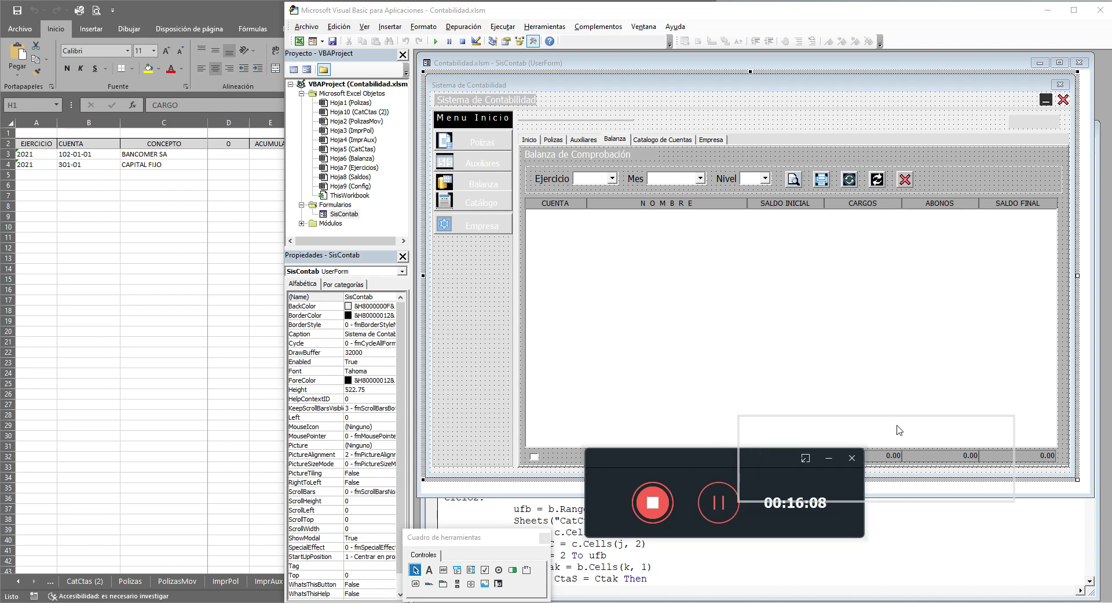
left_click_drag(885, 424, 906, 455)
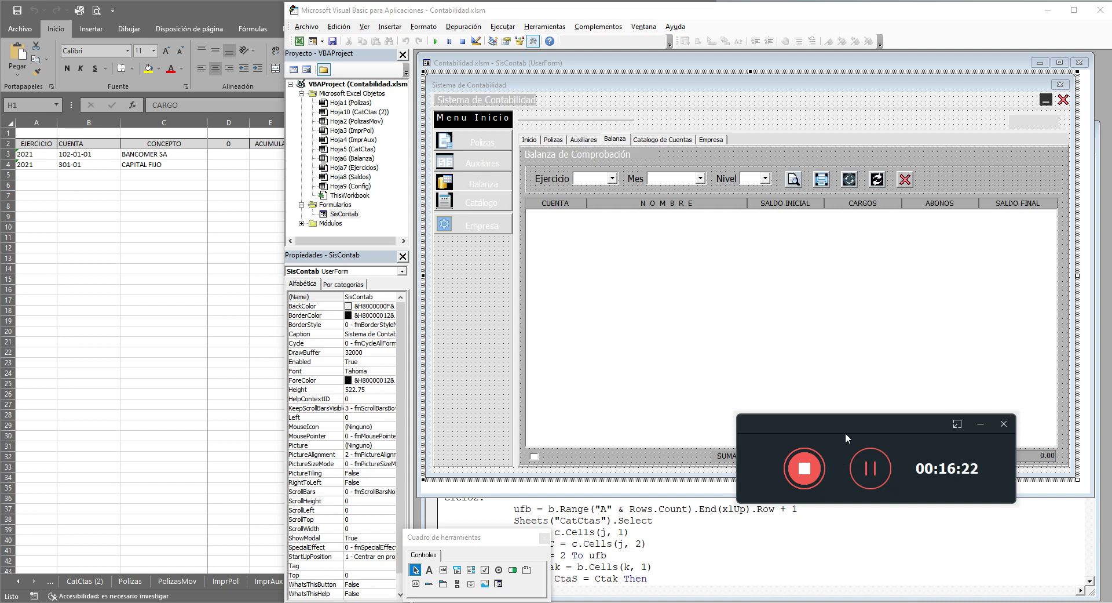
mouse_move(852, 426)
left_mouse_down()
mouse_move(600, 440)
mouse_move(923, 439)
left_mouse_up()
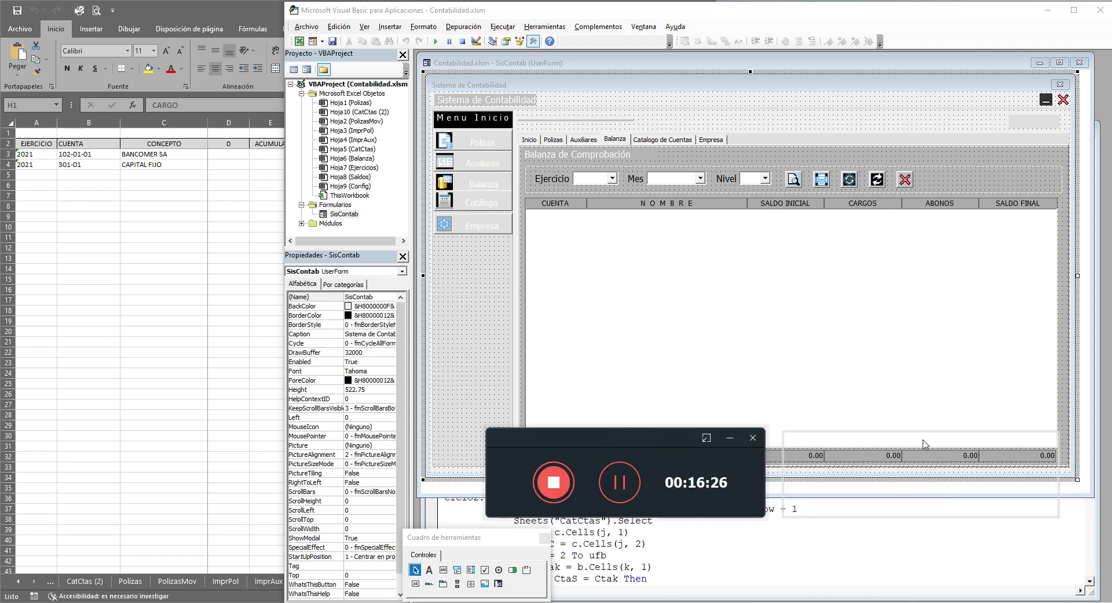